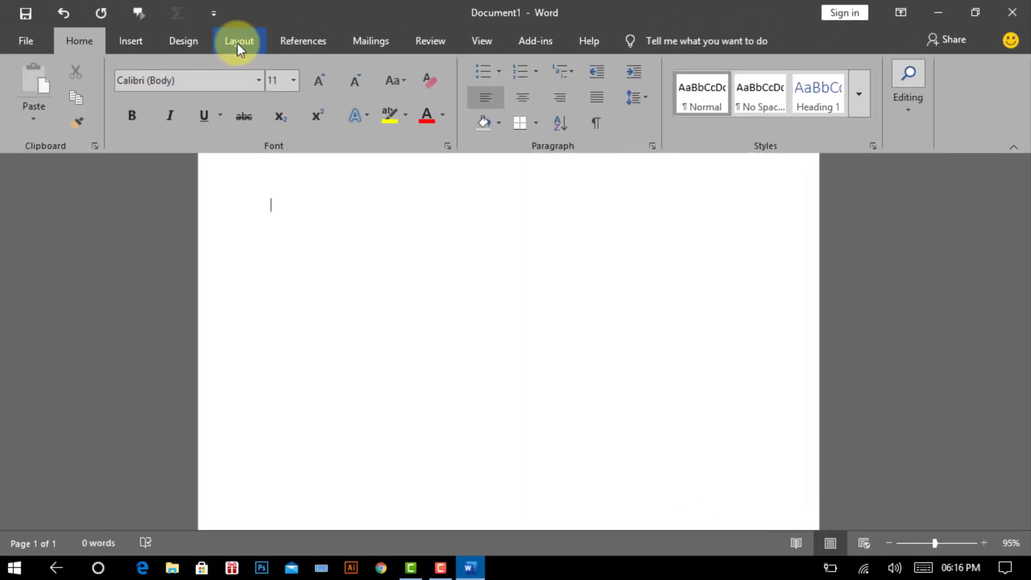
# Make the page Letter-sized and landscape with Narrow 0.5" margins, zoomed out to fit.
pyautogui.click(237, 41)
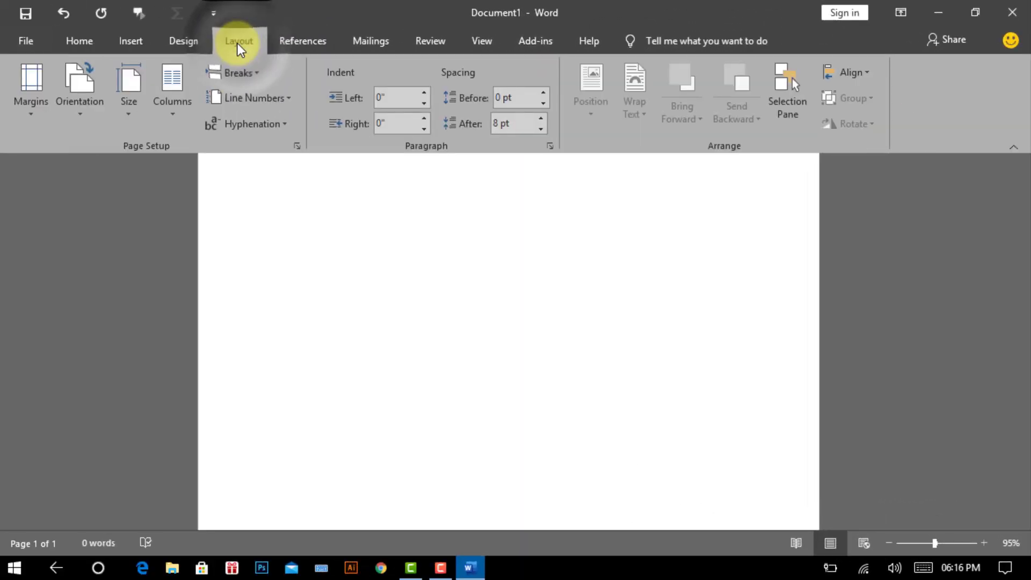
pyautogui.click(130, 118)
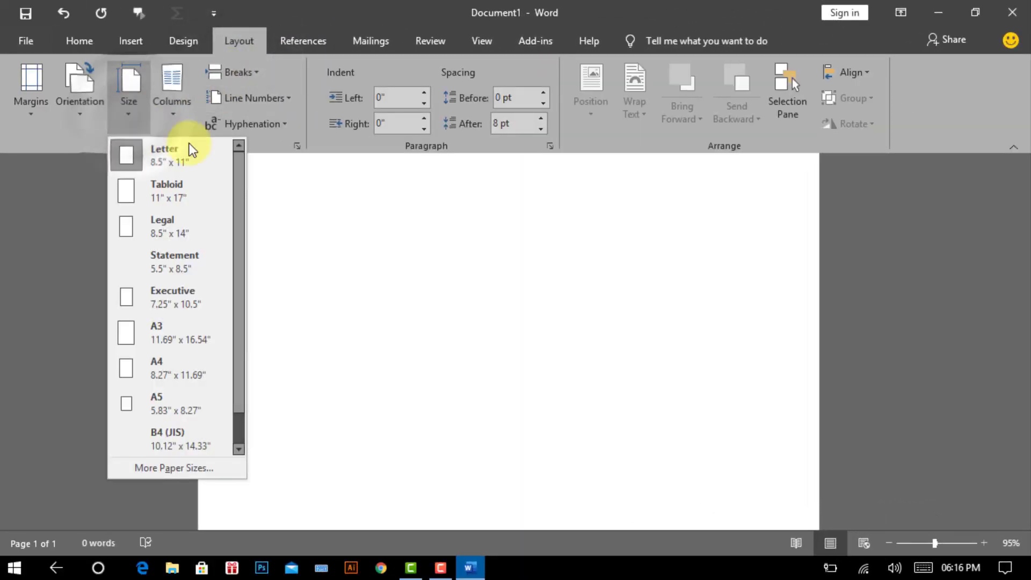
pyautogui.click(192, 159)
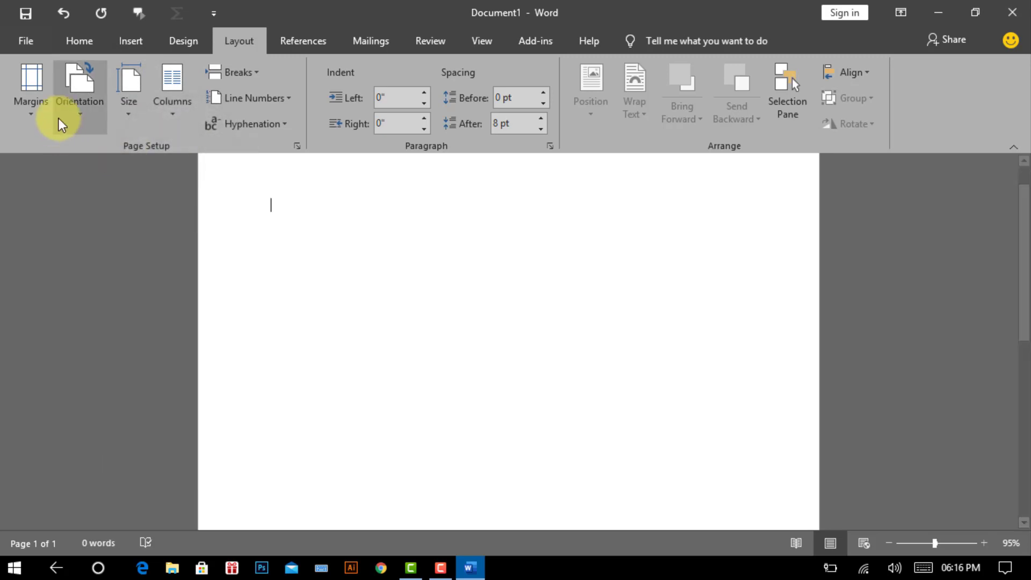
pyautogui.click(82, 117)
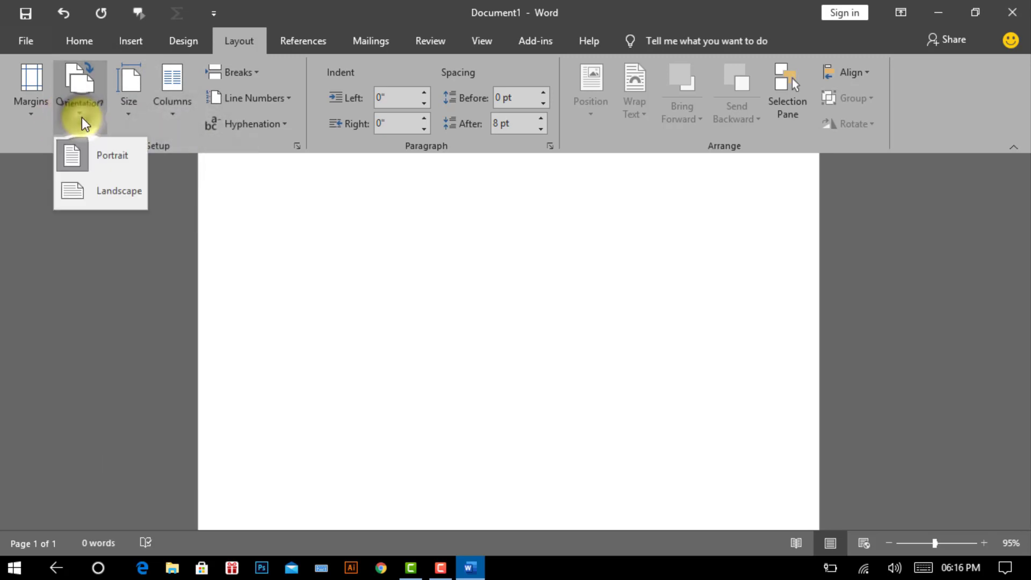
pyautogui.click(111, 187)
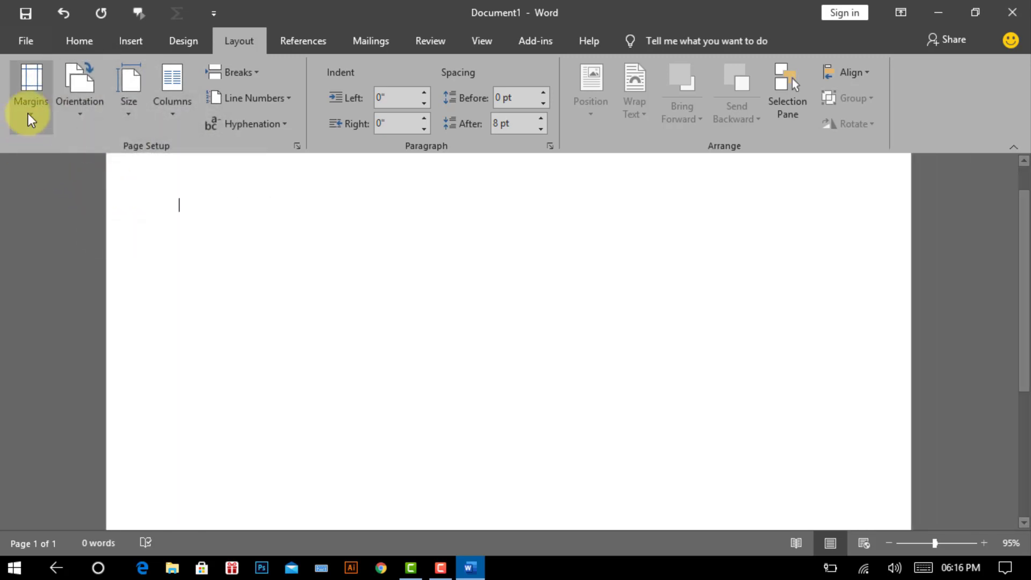
pyautogui.click(36, 115)
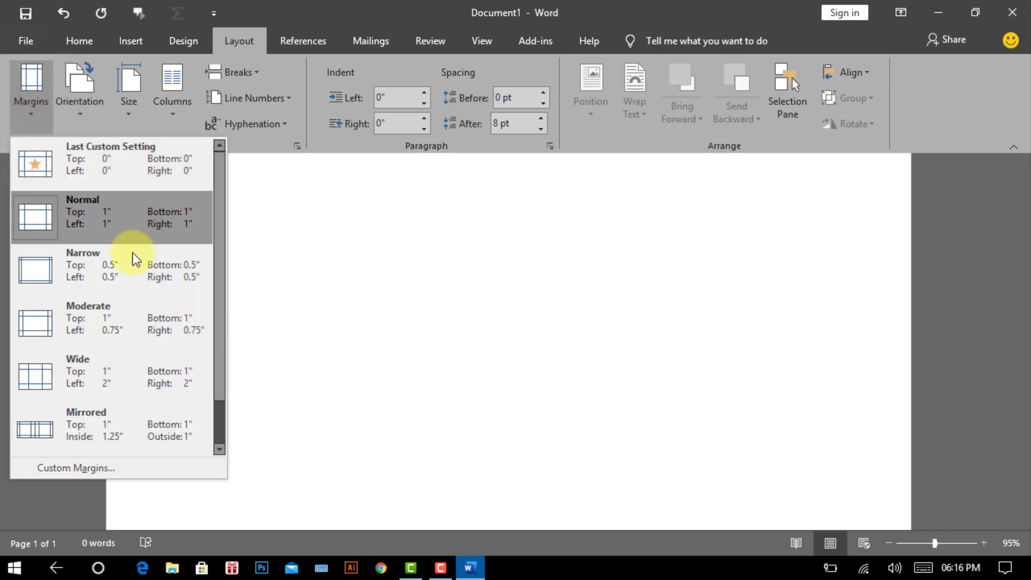
pyautogui.click(102, 272)
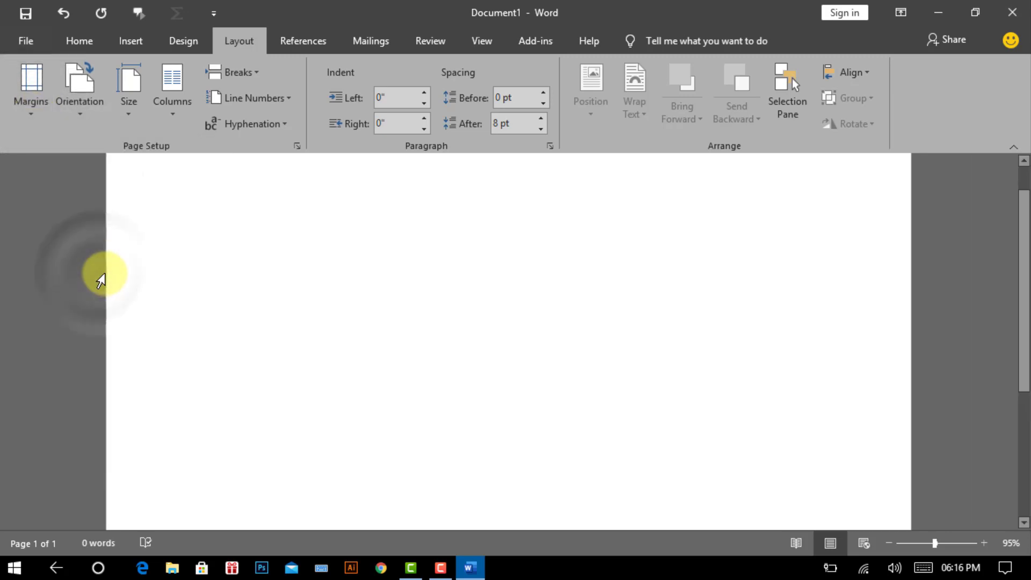
pyautogui.click(920, 543)
pyautogui.click(920, 543)
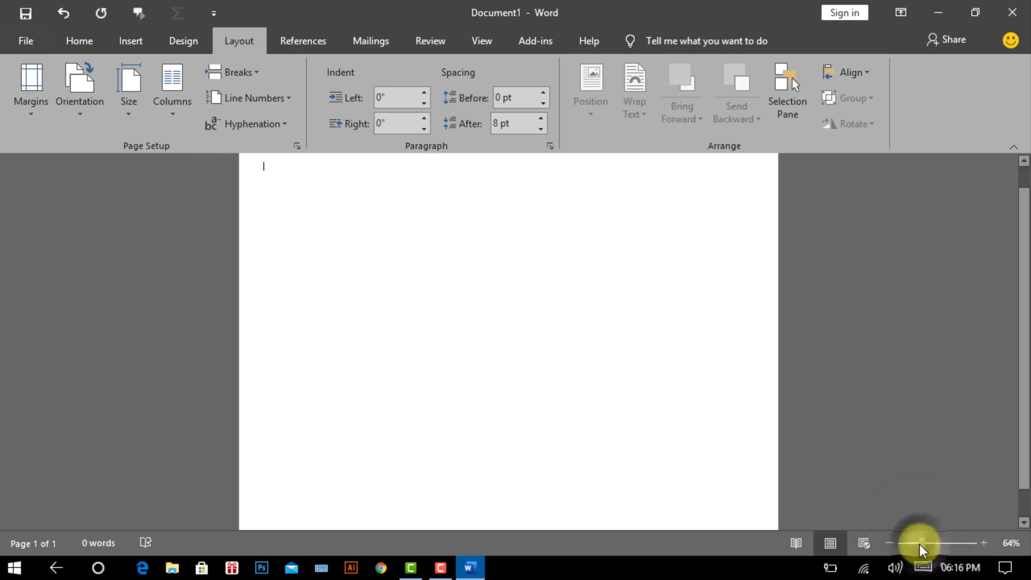
pyautogui.click(917, 544)
pyautogui.click(917, 544)
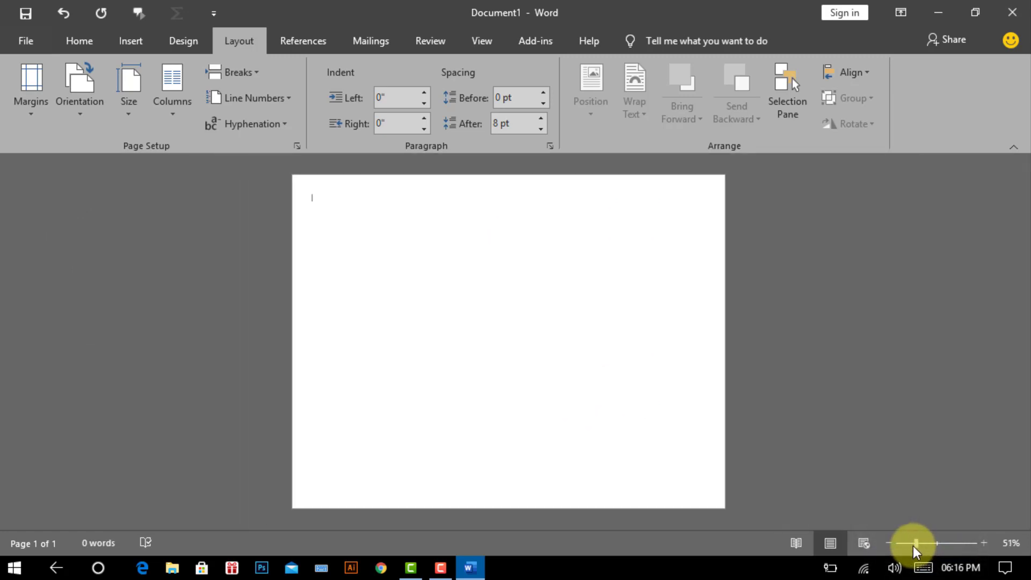
# Draw a rectangle spanning the entire page and recolour it from blue to light grey.
pyautogui.click(128, 41)
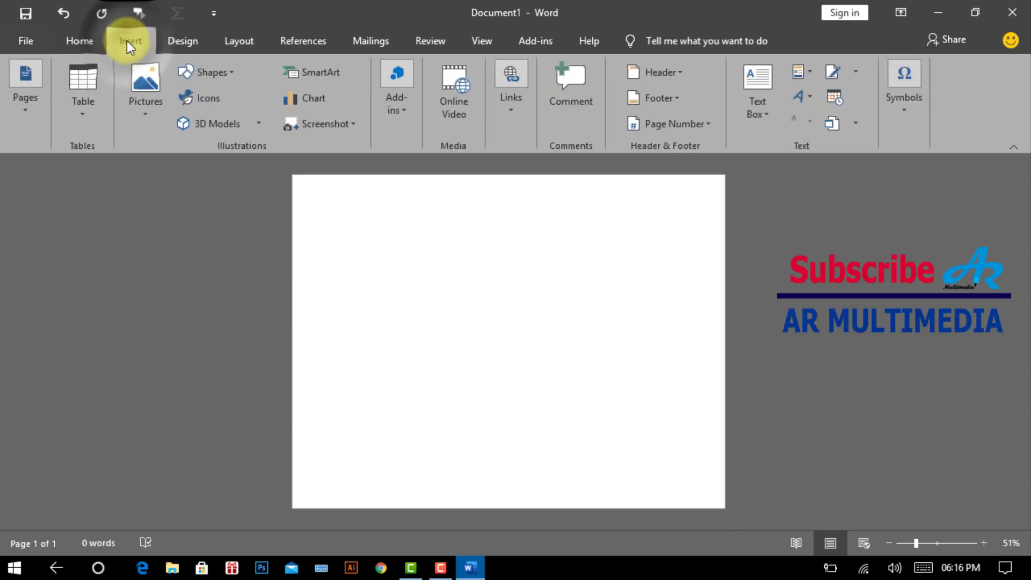
pyautogui.click(234, 72)
pyautogui.click(218, 108)
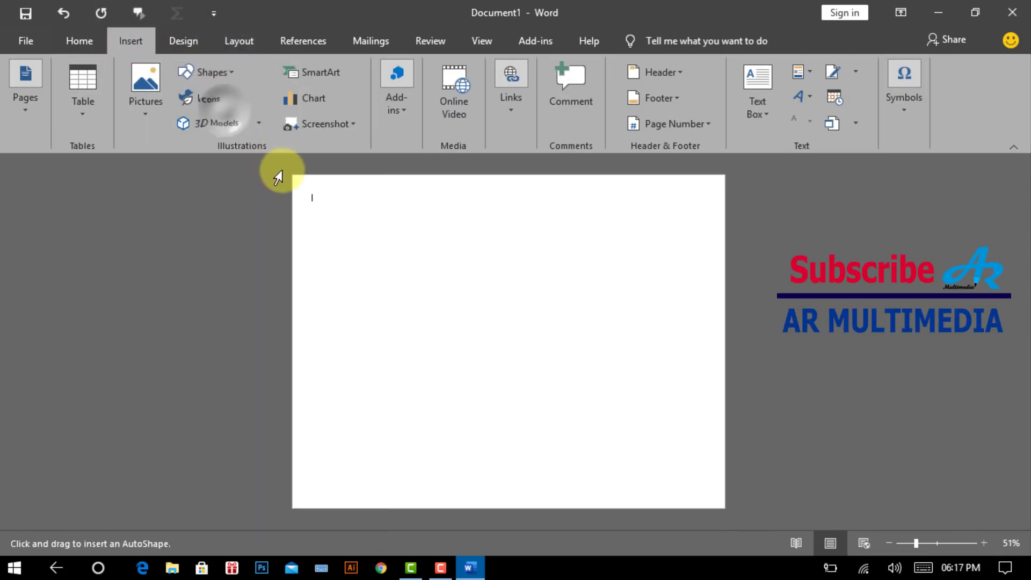
pyautogui.moveTo(292, 176); pyautogui.dragTo(726, 505)
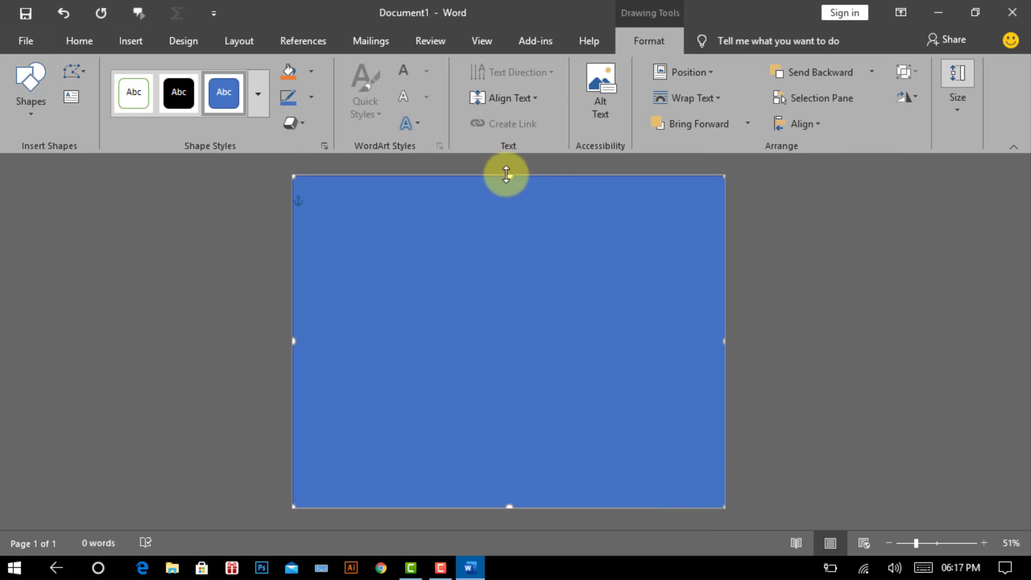
pyautogui.click(309, 72)
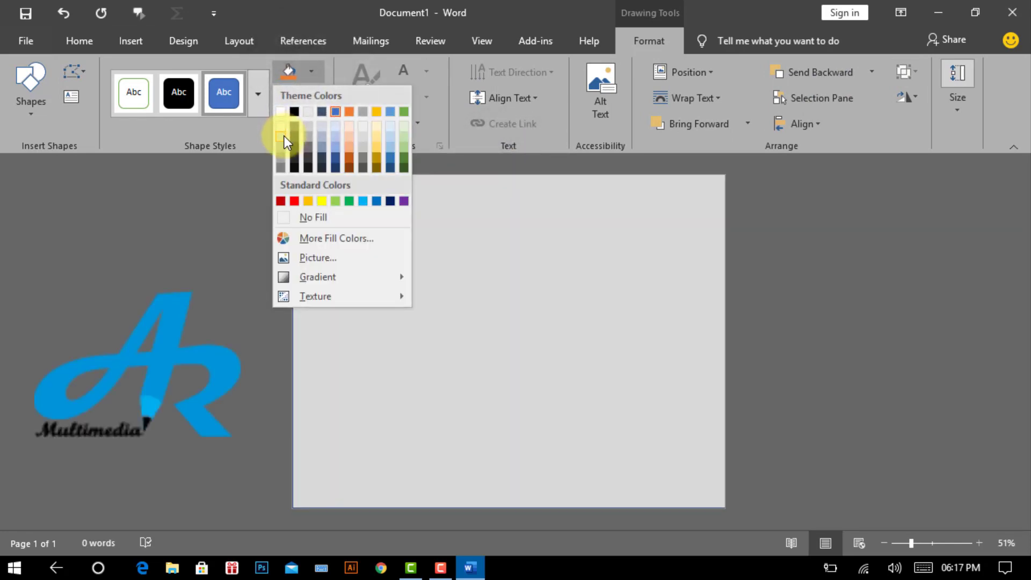
pyautogui.click(285, 136)
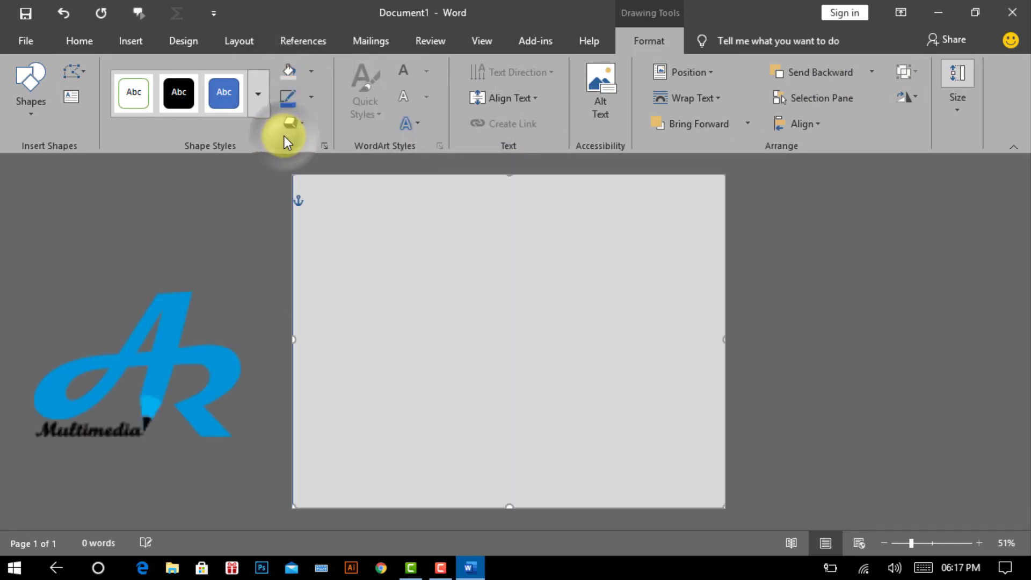
pyautogui.click(121, 43)
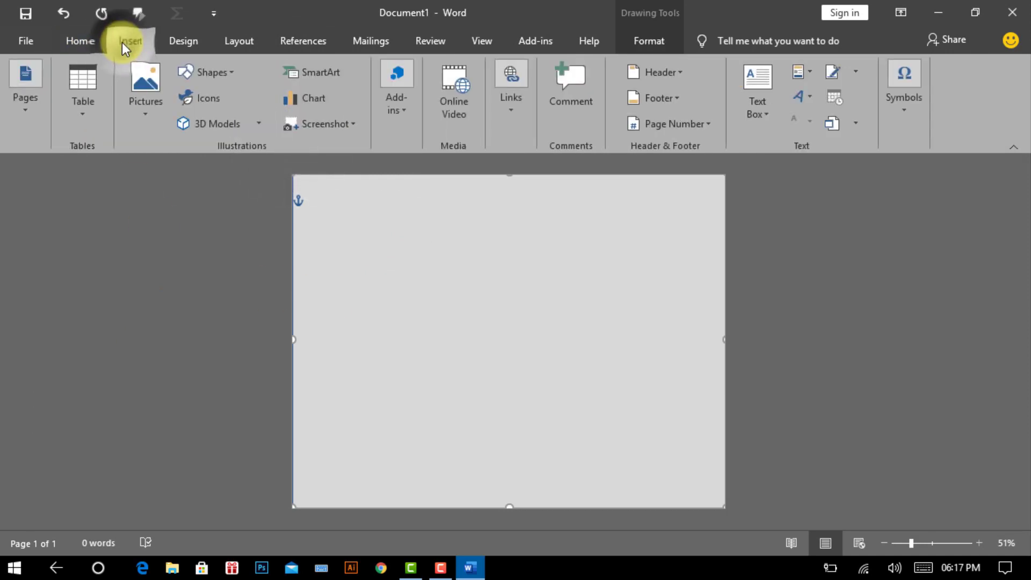
# Draw a second rectangle inside the grey one and size it 7.8" high by 10" wide.
pyautogui.click(231, 72)
pyautogui.click(225, 114)
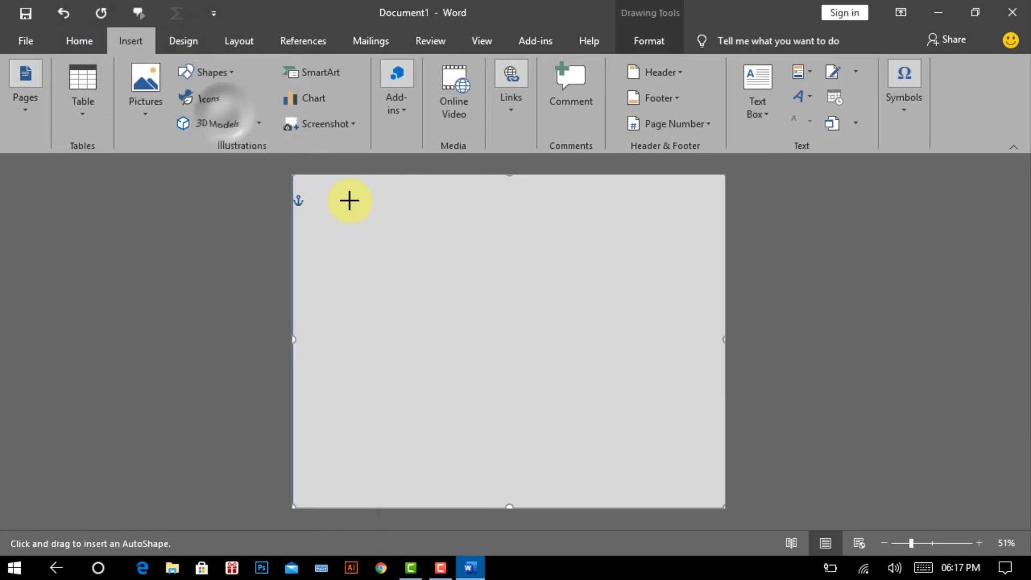
pyautogui.moveTo(313, 190); pyautogui.dragTo(703, 483)
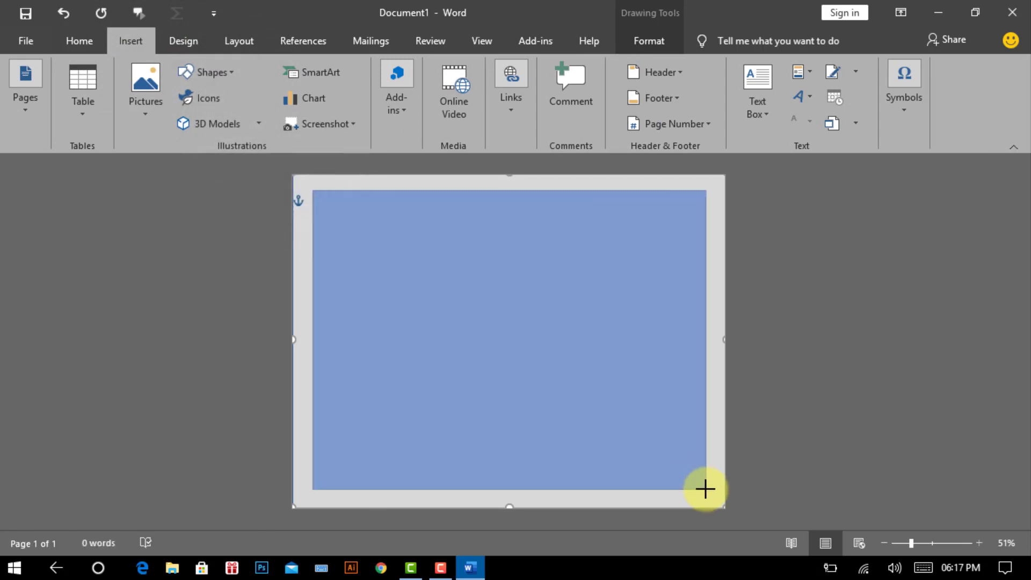
pyautogui.moveTo(706, 489); pyautogui.dragTo(706, 489)
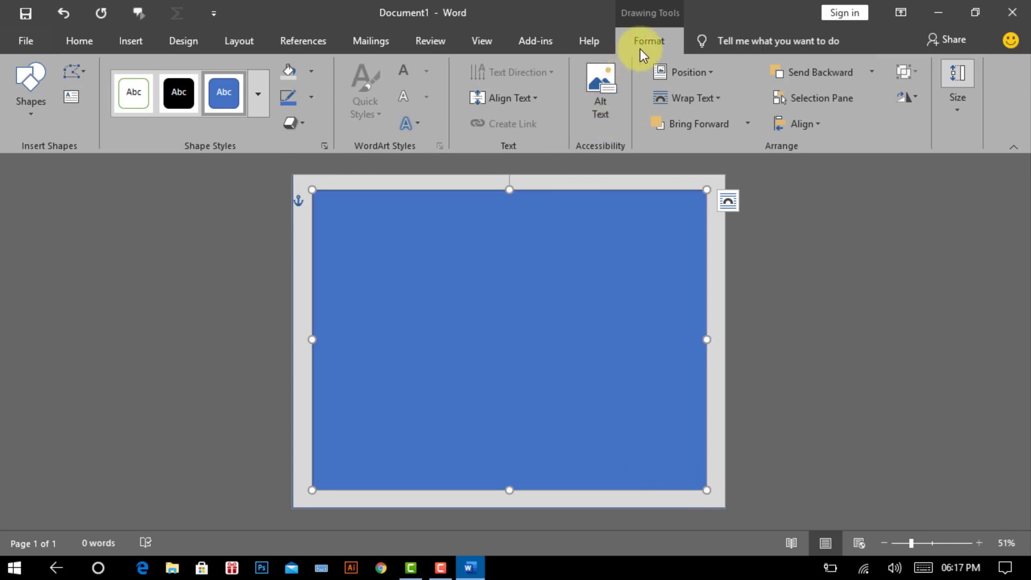
pyautogui.click(957, 94)
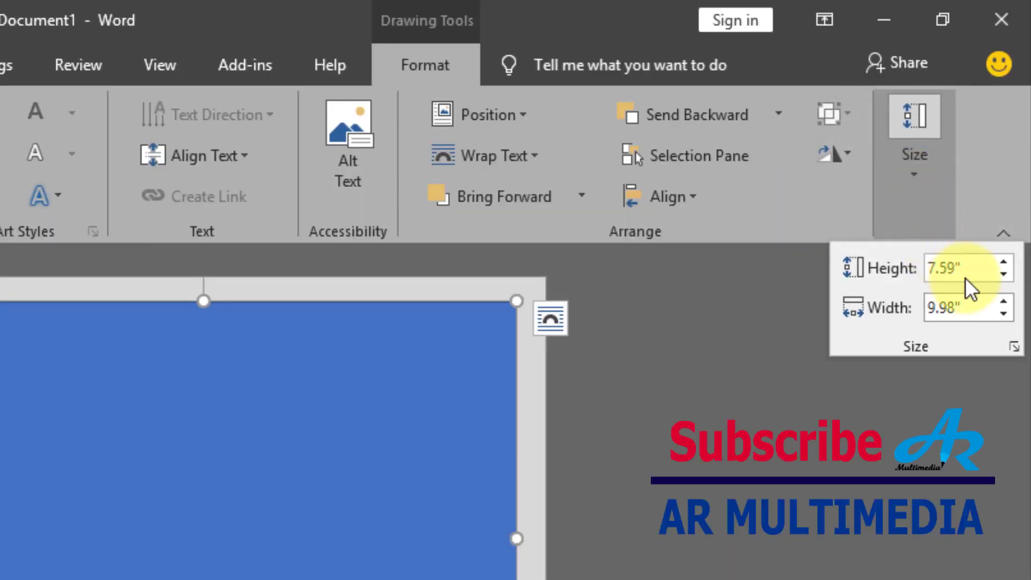
pyautogui.click(965, 269)
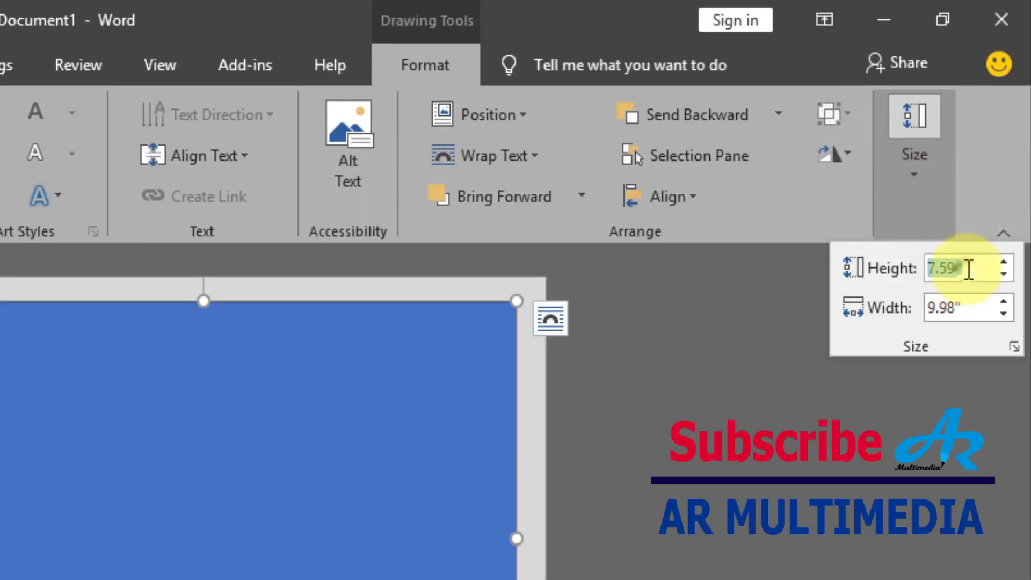
pyautogui.write('7.')
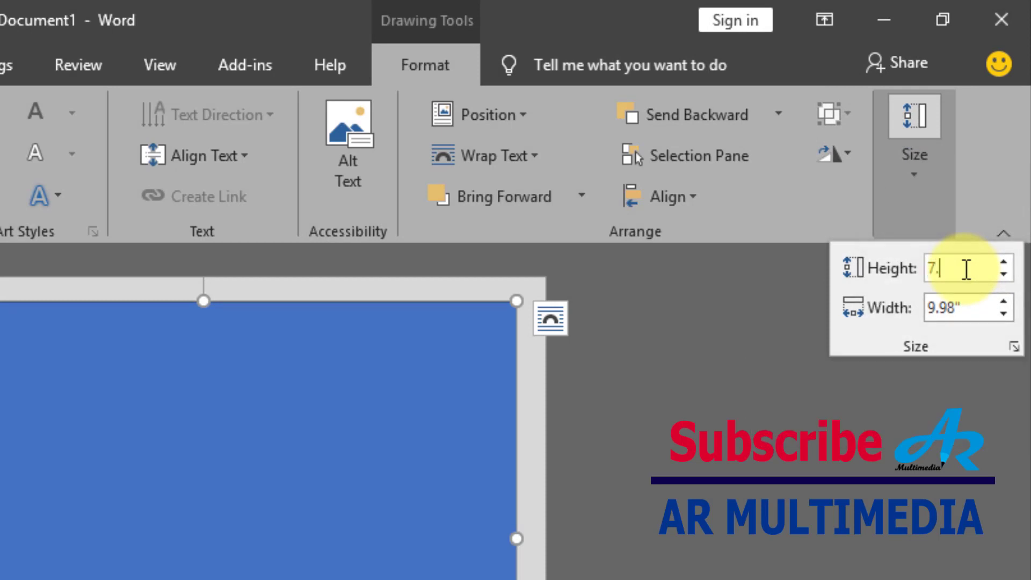
pyautogui.write('8')
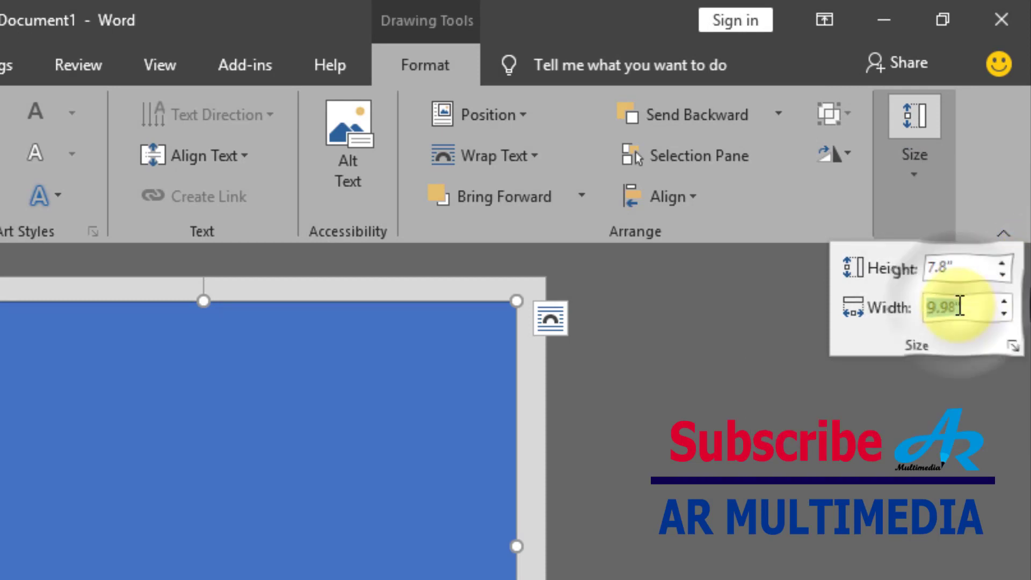
pyautogui.write('10.3')
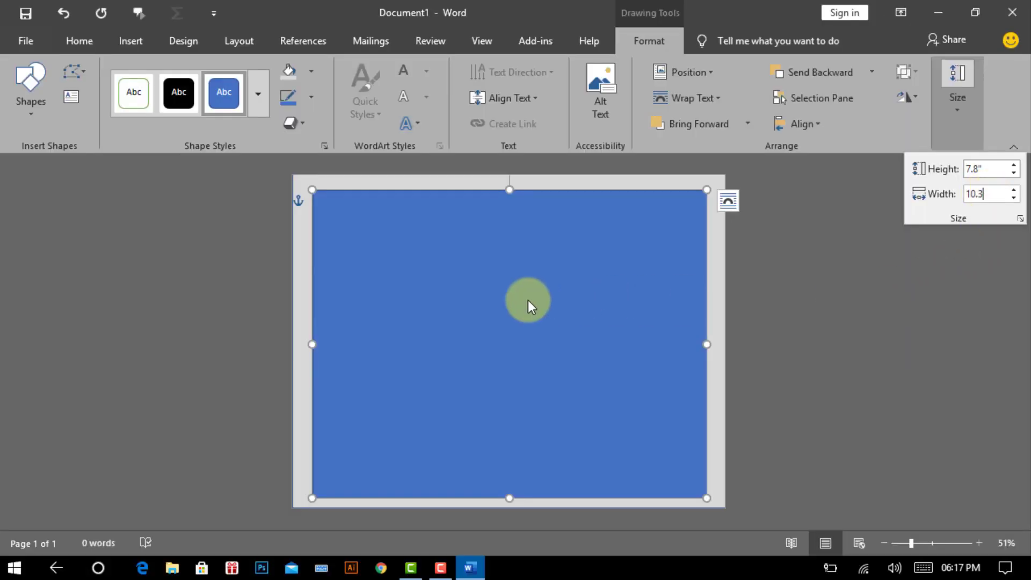
pyautogui.click(527, 300)
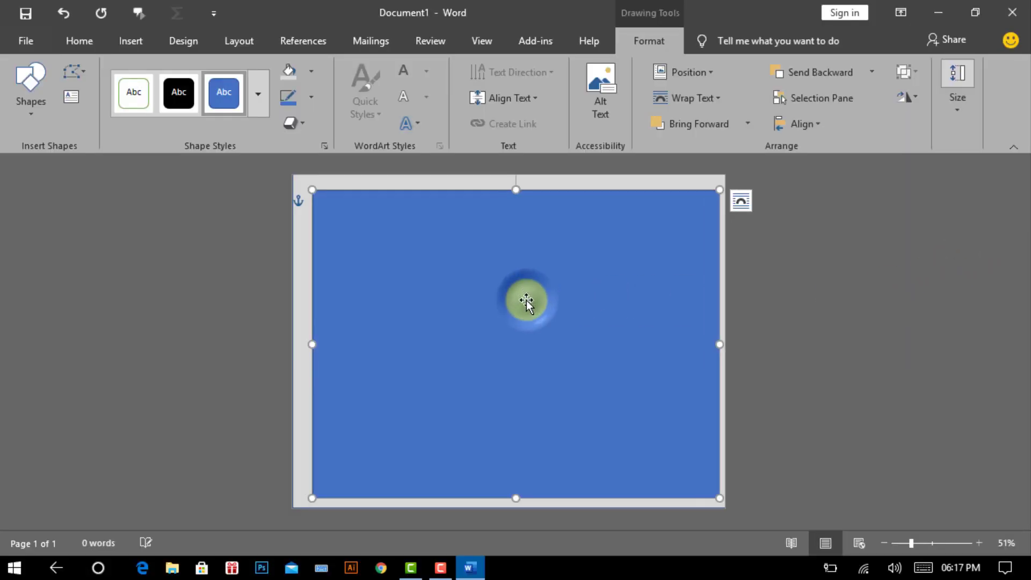
# Remove the inner rectangle's outline and fill it orange.
pyautogui.click(311, 98)
pyautogui.click(307, 243)
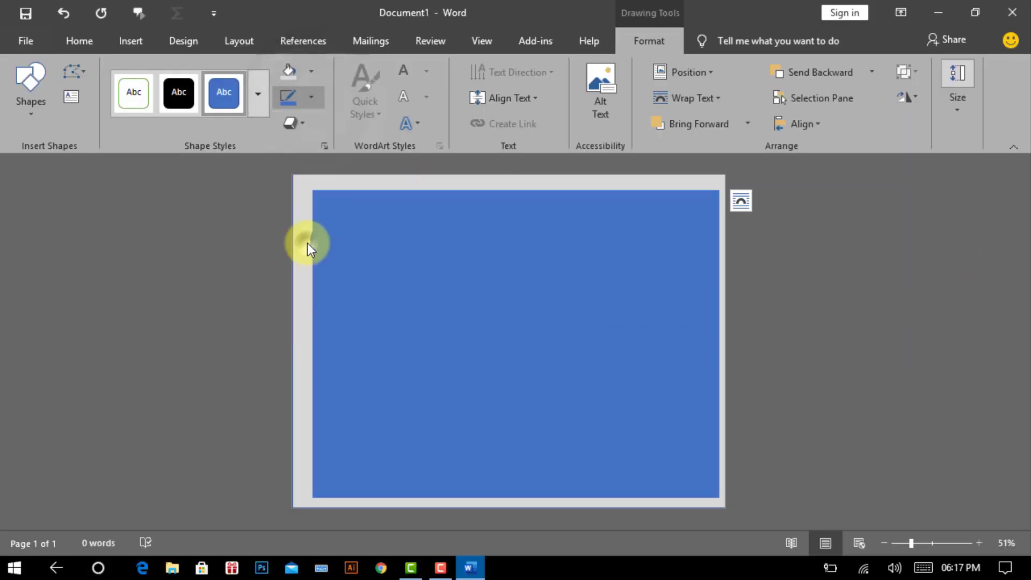
pyautogui.click(310, 70)
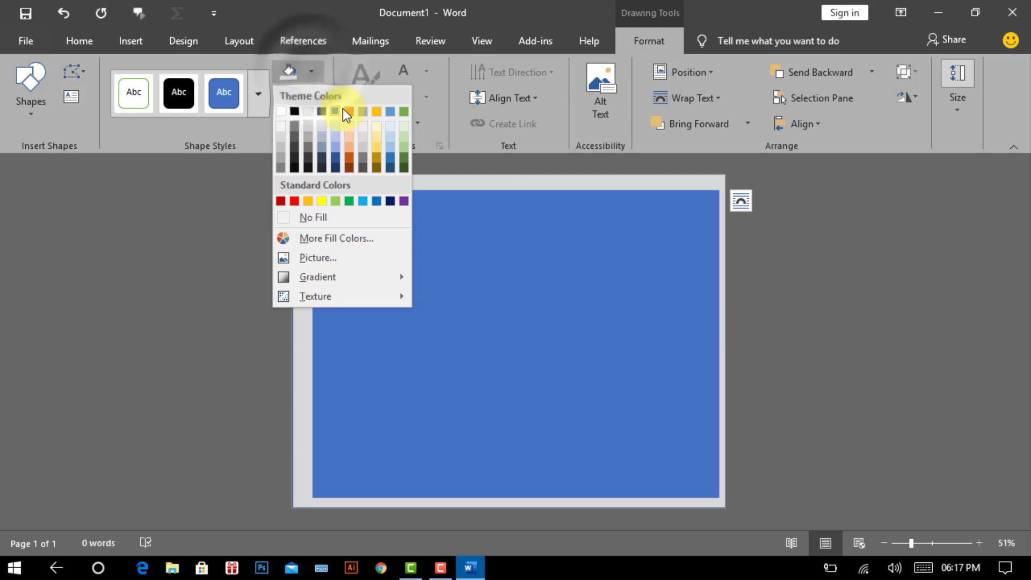
pyautogui.click(350, 111)
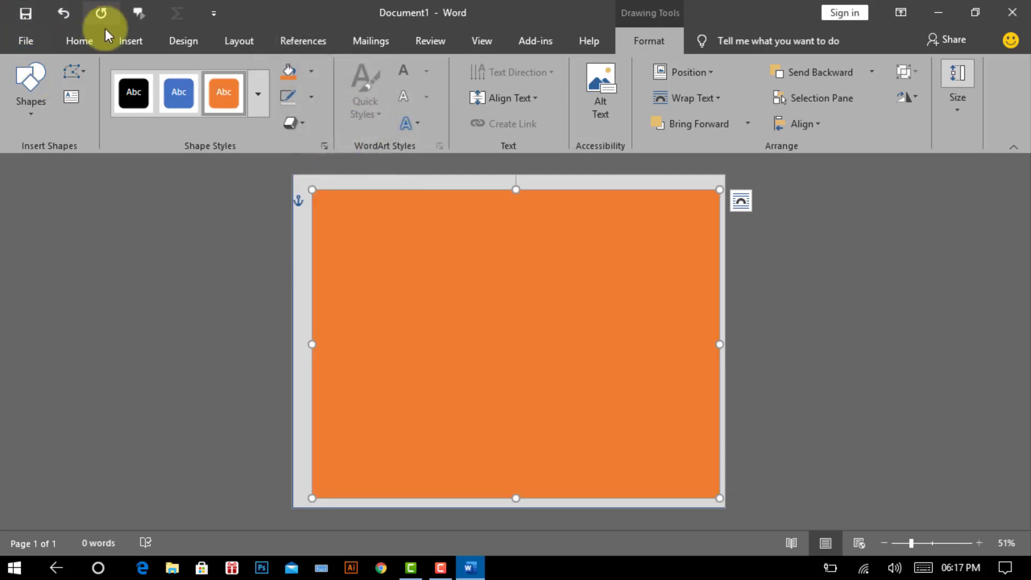
pyautogui.click(131, 41)
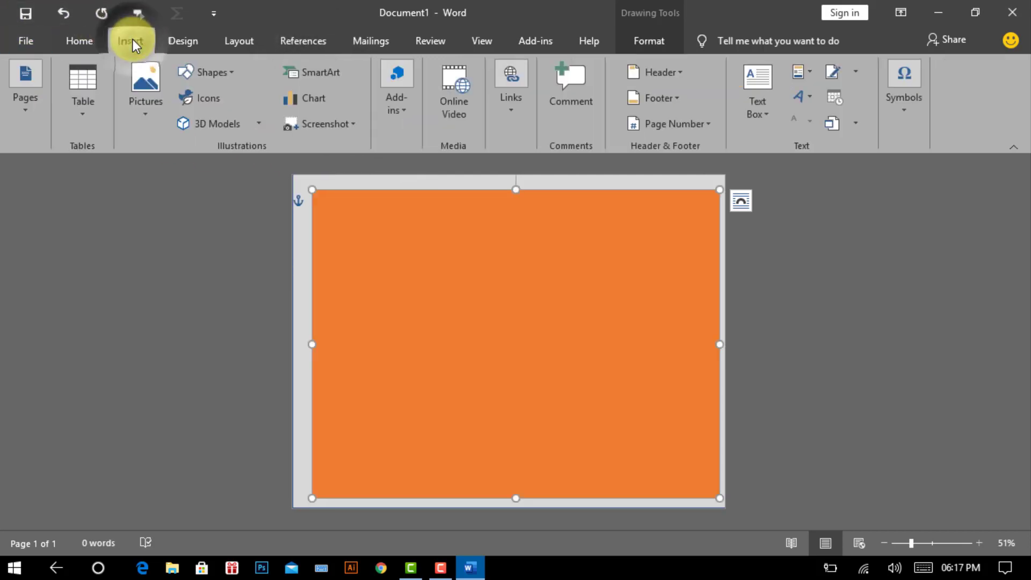
# Draw a third rectangle inside the orange one, size it 6.8" by 9.3", and fill it white.
pyautogui.click(219, 73)
pyautogui.click(226, 112)
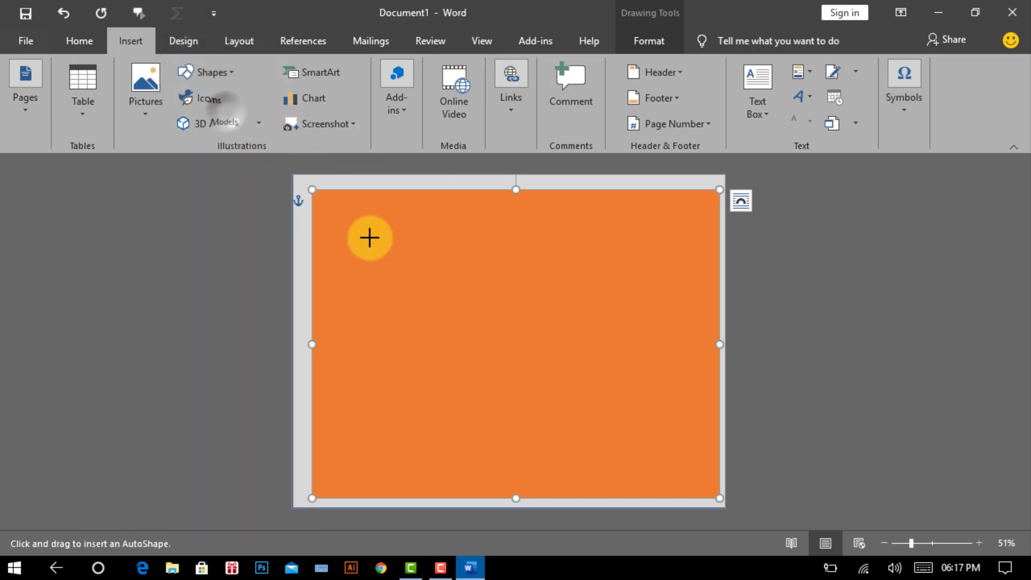
pyautogui.moveTo(338, 209)
pyautogui.mouseDown()
pyautogui.moveTo(646, 422)
pyautogui.moveTo(701, 485)
pyautogui.mouseUp()
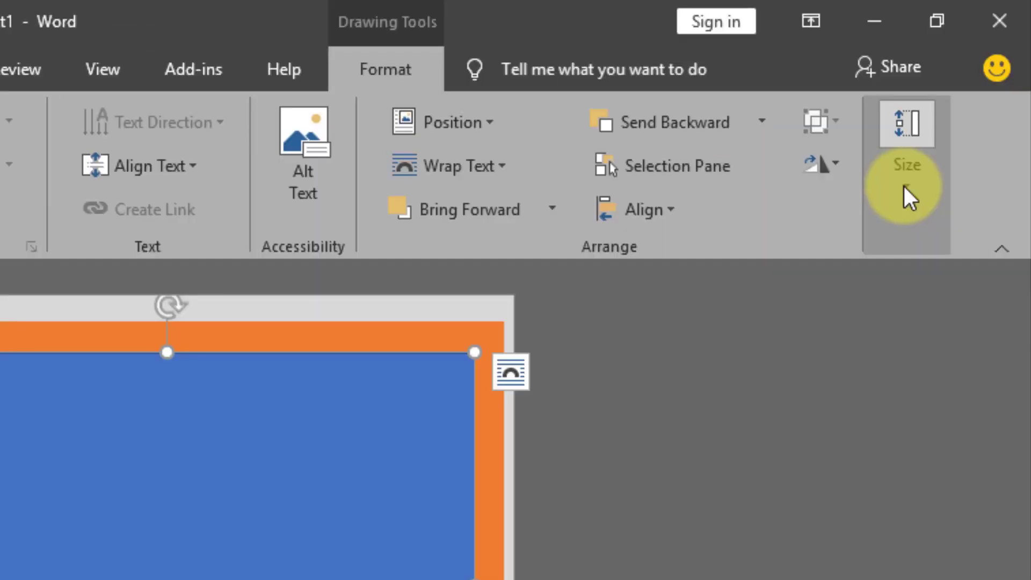
pyautogui.click(956, 110)
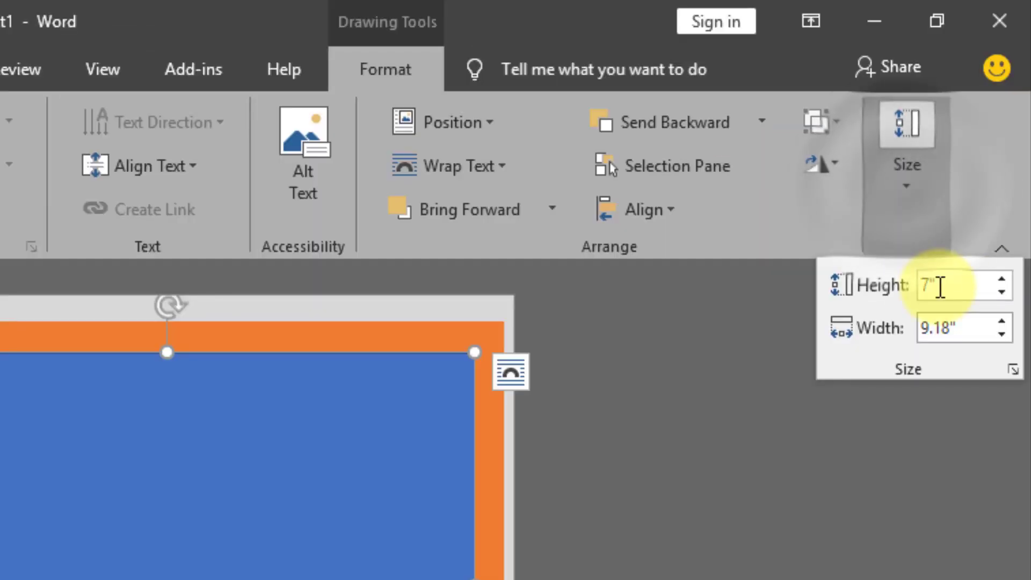
pyautogui.click(939, 287)
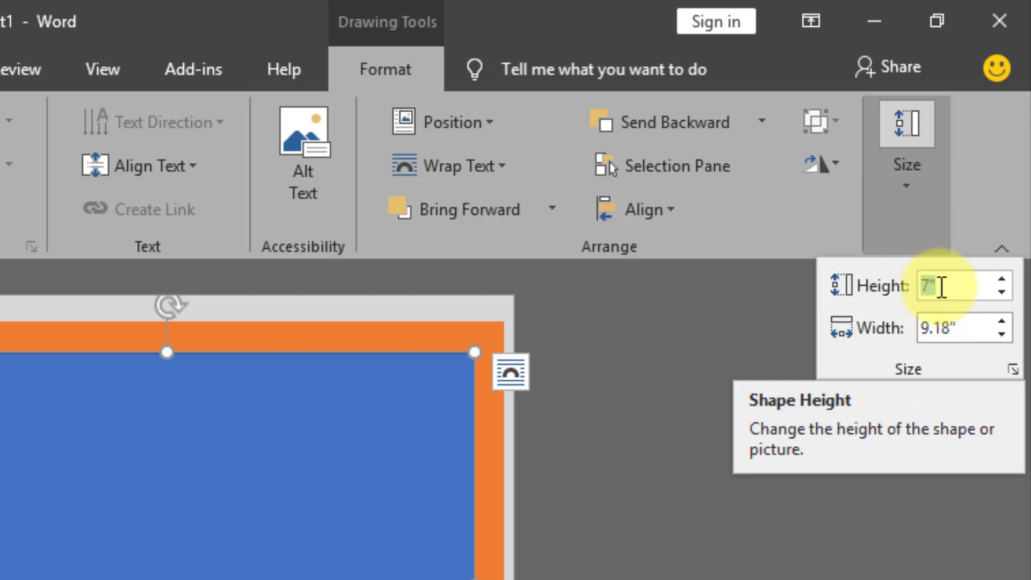
pyautogui.write('6.8')
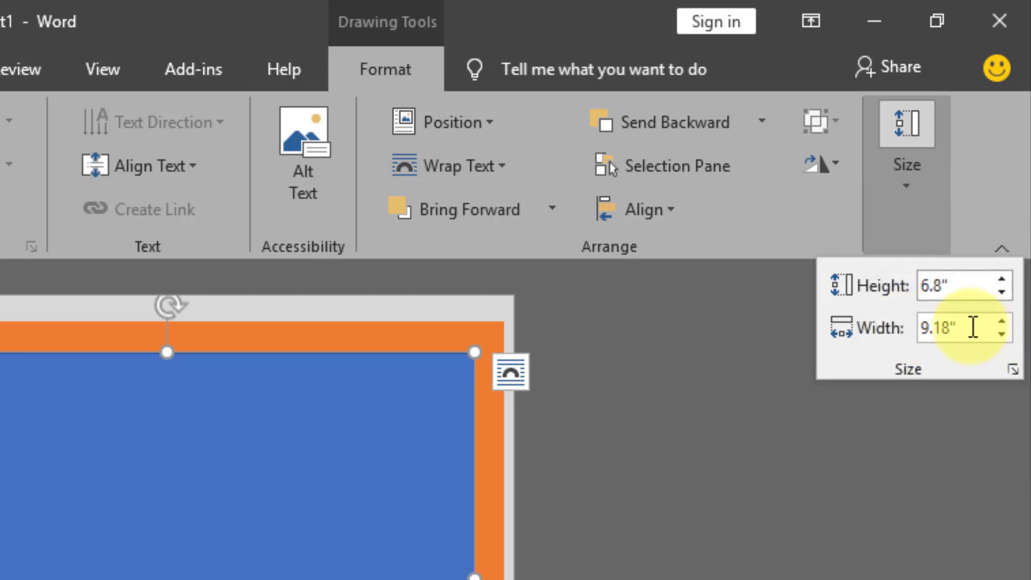
pyautogui.write('9.3')
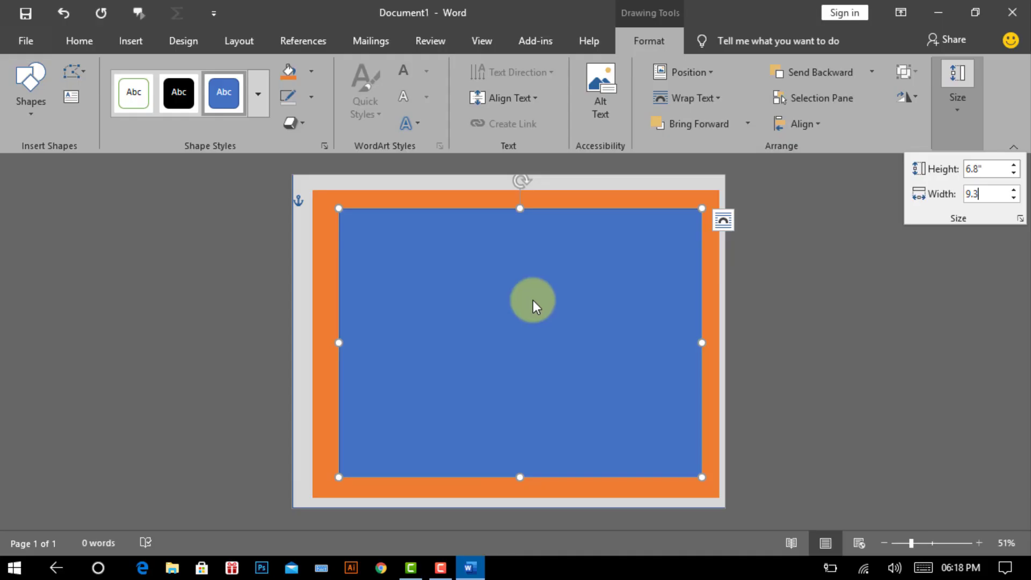
pyautogui.click(533, 300)
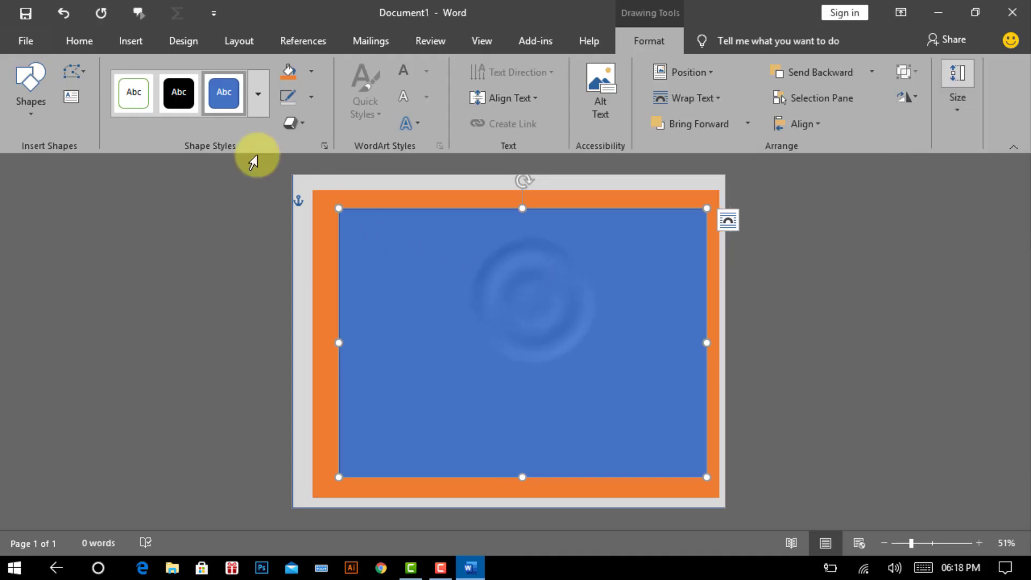
pyautogui.click(312, 72)
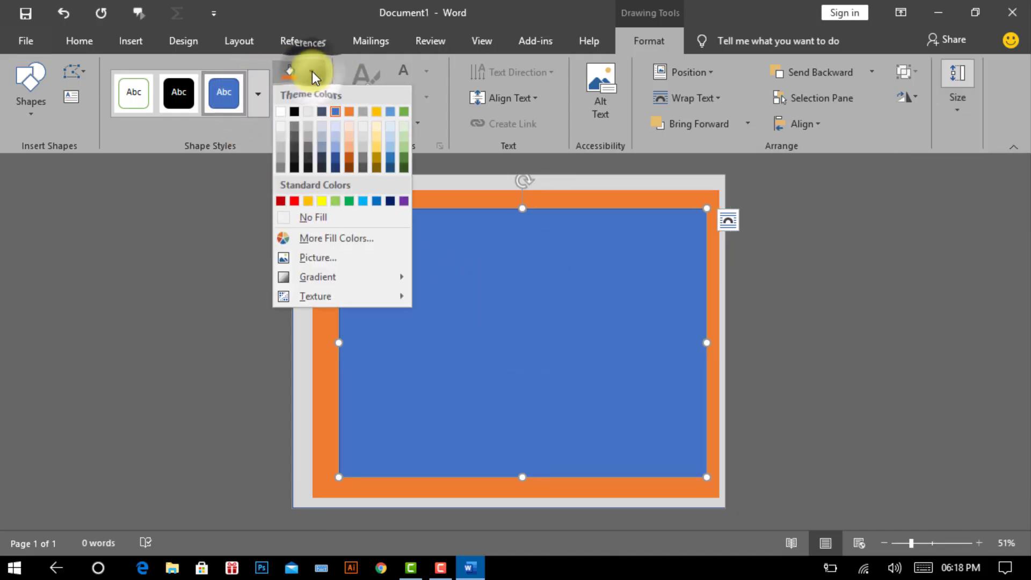
pyautogui.click(280, 110)
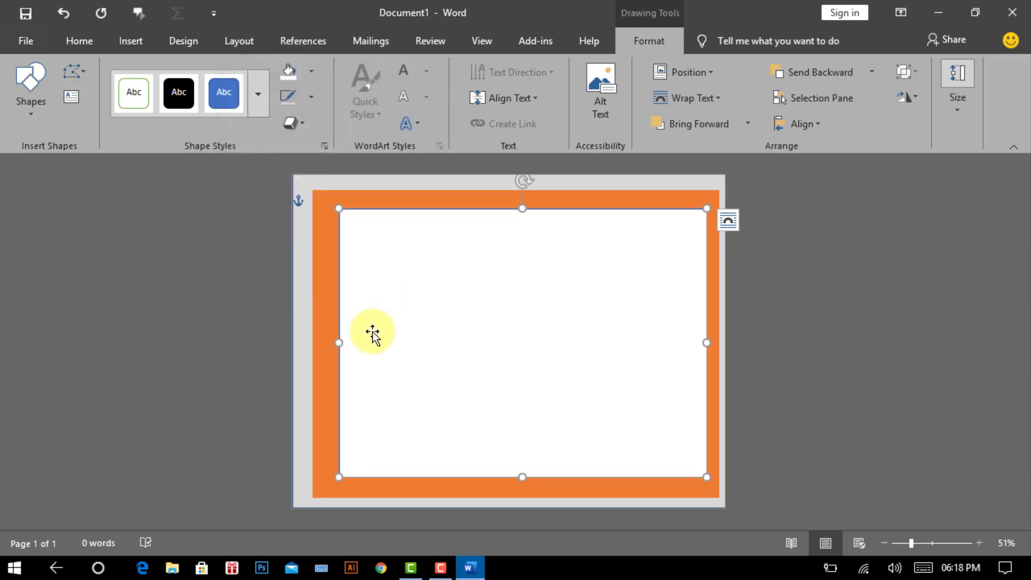
pyautogui.press('shift')
# Apply Align Center and Align Middle to the white panel and orange frame together.
pyautogui.keyDown('shift'); pyautogui.click(321, 325); pyautogui.keyUp('shift')
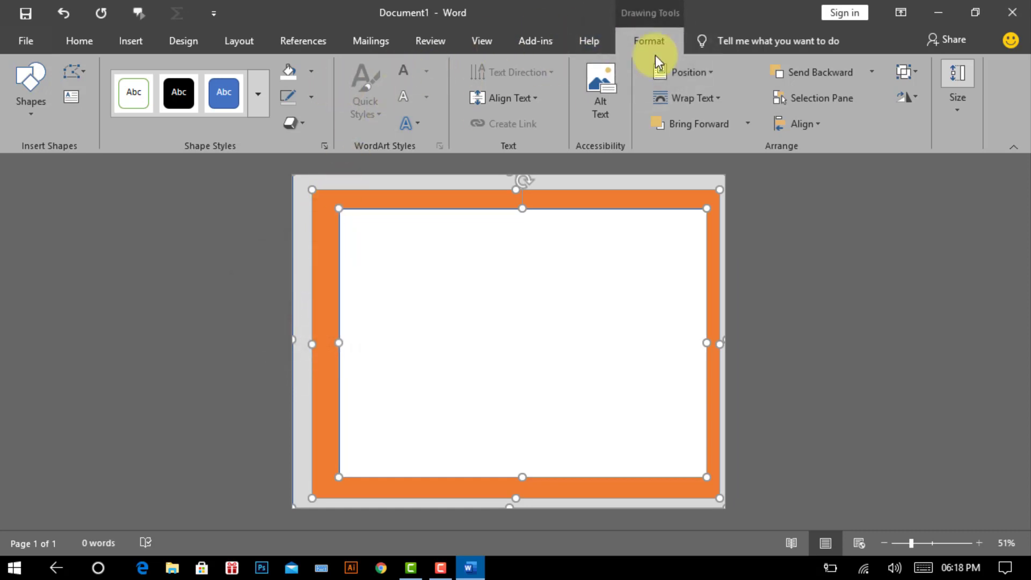
pyautogui.click(808, 125)
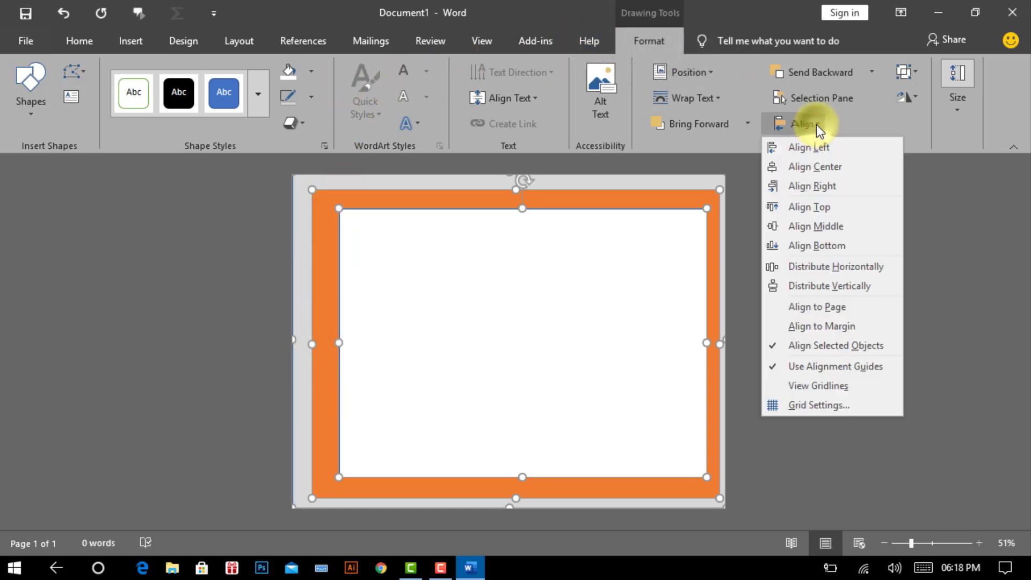
pyautogui.click(826, 169)
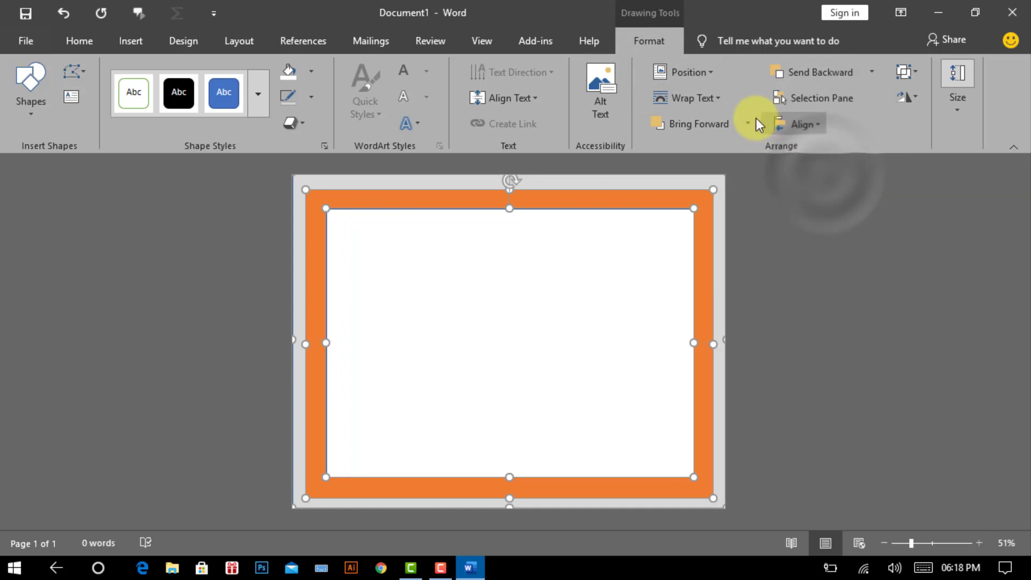
pyautogui.click(821, 124)
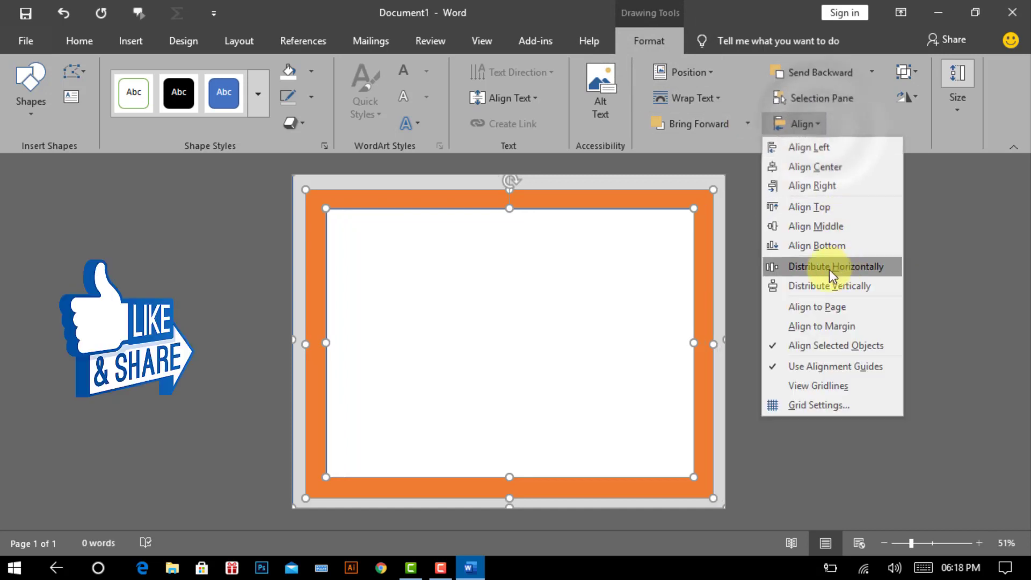
pyautogui.click(813, 227)
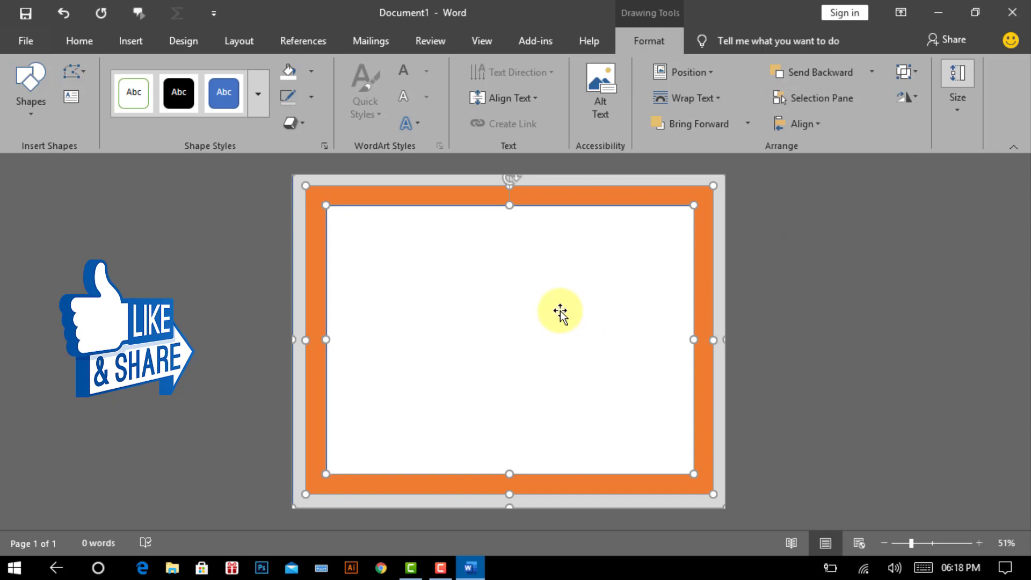
pyautogui.click(810, 317)
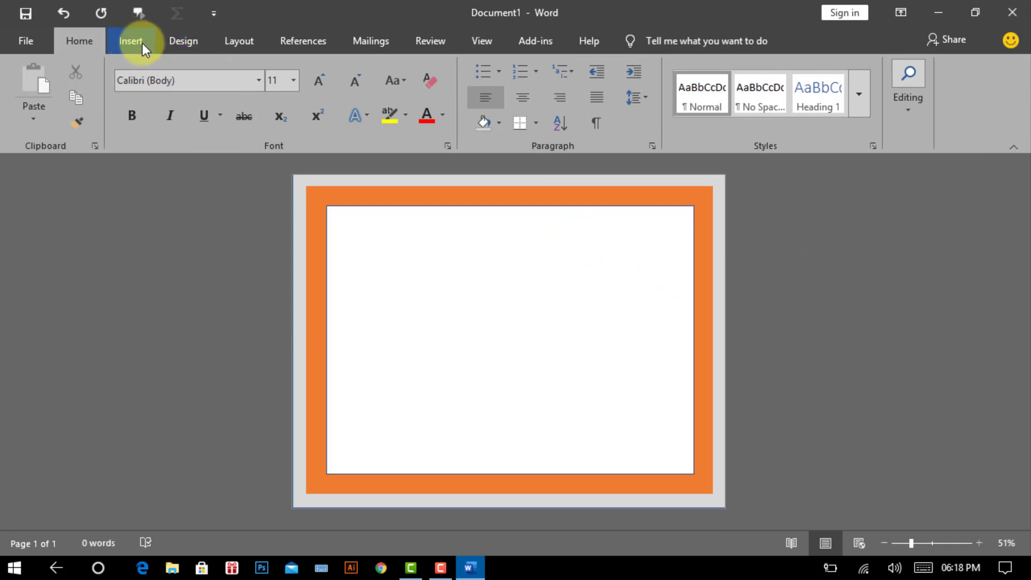
# Draw a trapezoid from the panel's top edge to its bottom, nudged slightly left.
pyautogui.click(129, 42)
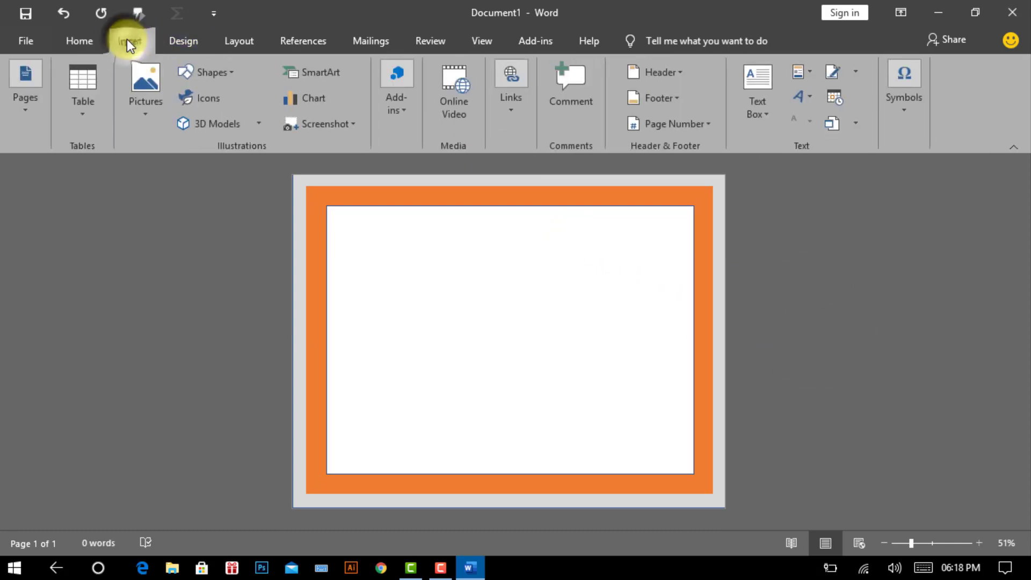
pyautogui.click(233, 73)
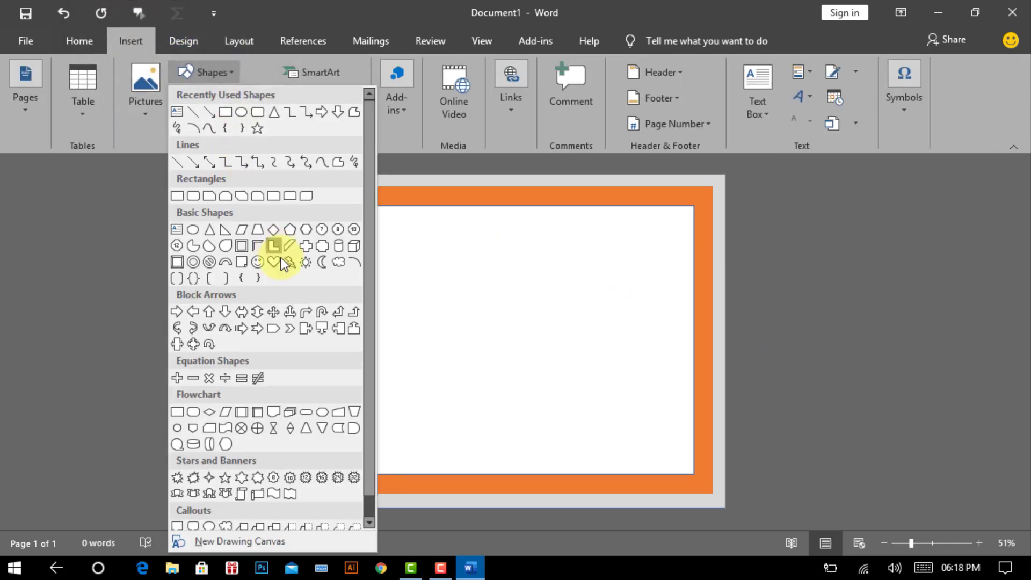
pyautogui.click(256, 230)
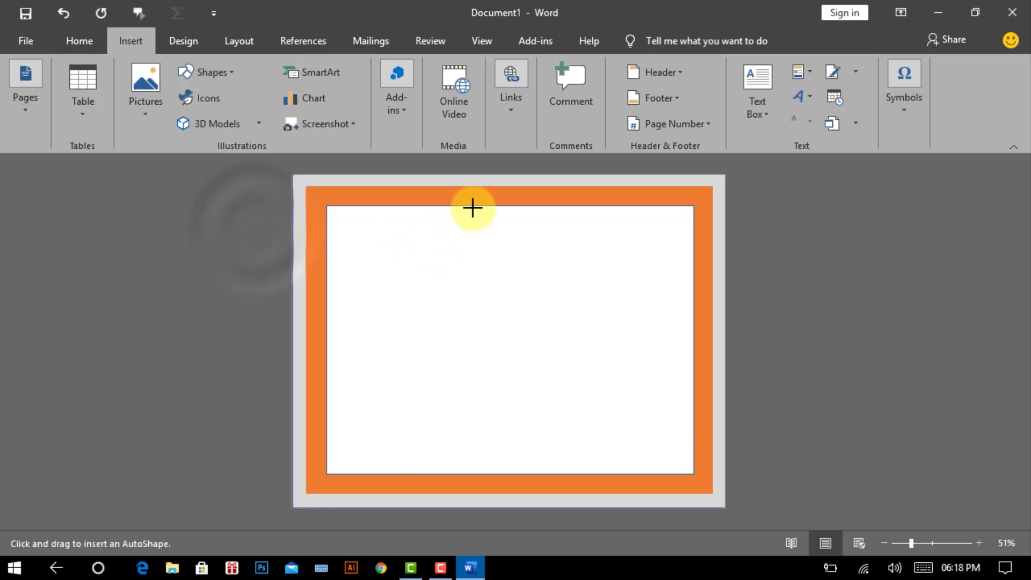
pyautogui.moveTo(483, 216); pyautogui.dragTo(617, 472)
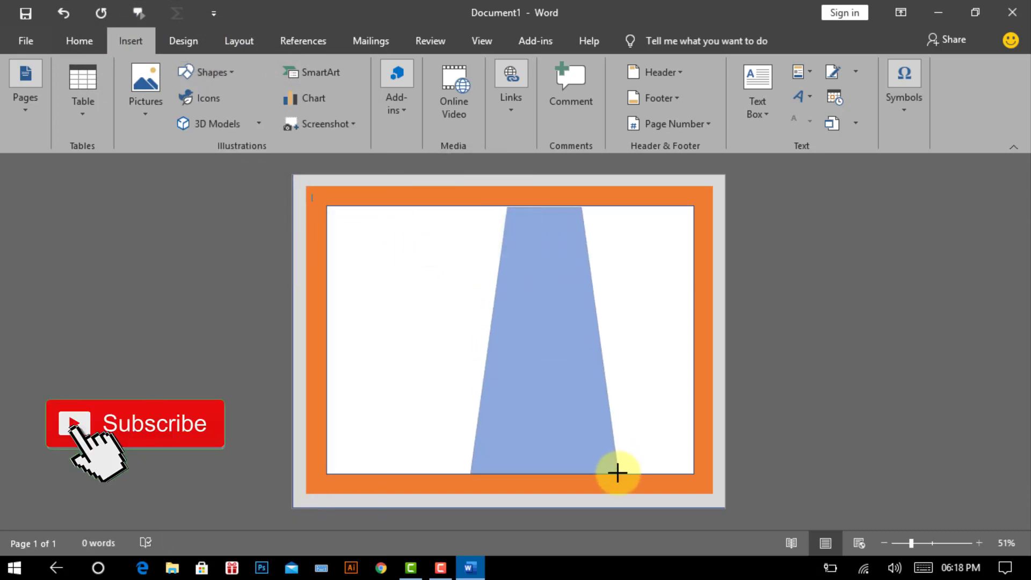
pyautogui.moveTo(559, 394); pyautogui.dragTo(542, 404)
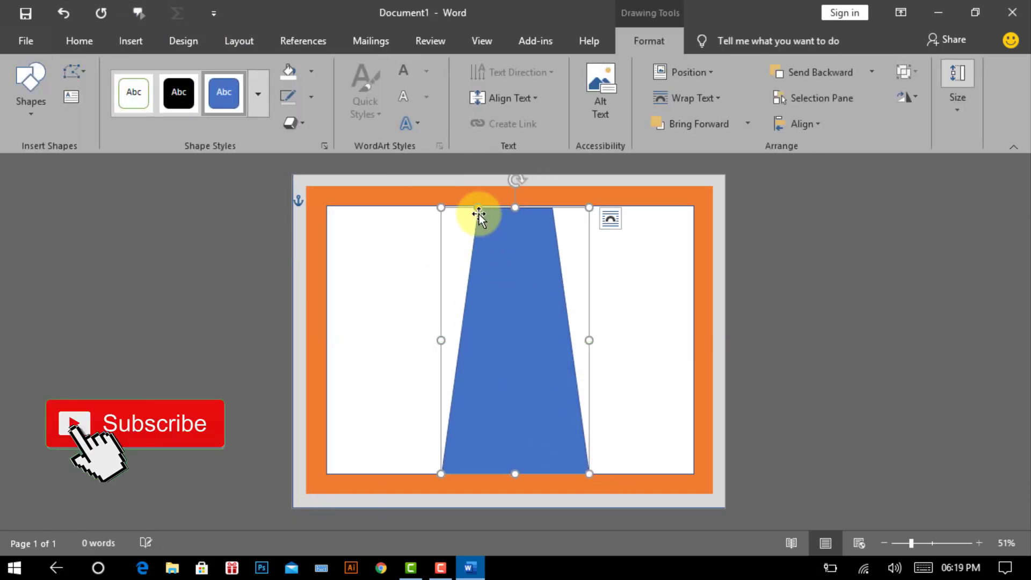
# Drag the trapezoid's adjustment handle inward, remove its outline, and fill it light grey.
pyautogui.moveTo(478, 208); pyautogui.dragTo(514, 206)
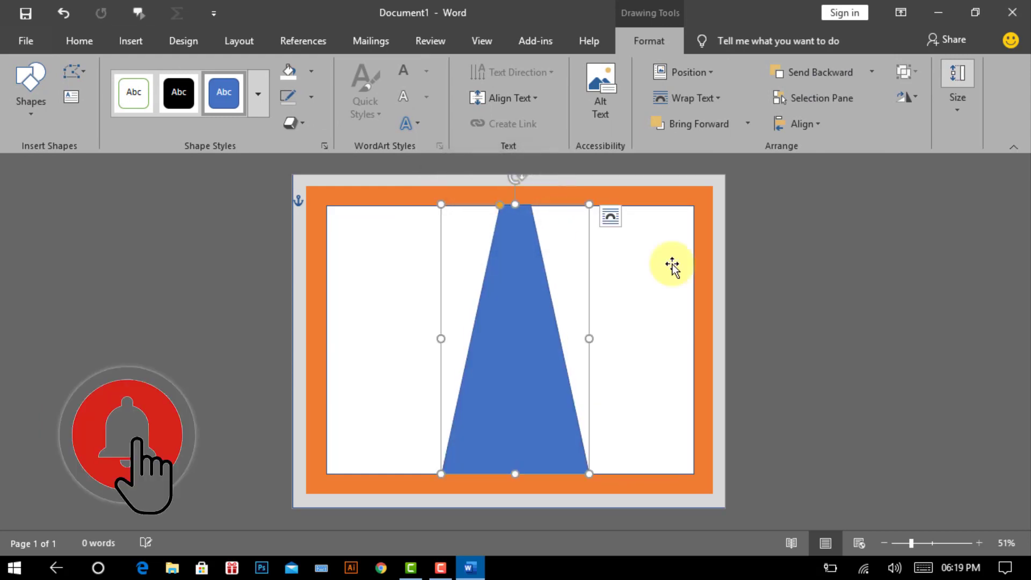
pyautogui.click(311, 97)
pyautogui.click(318, 239)
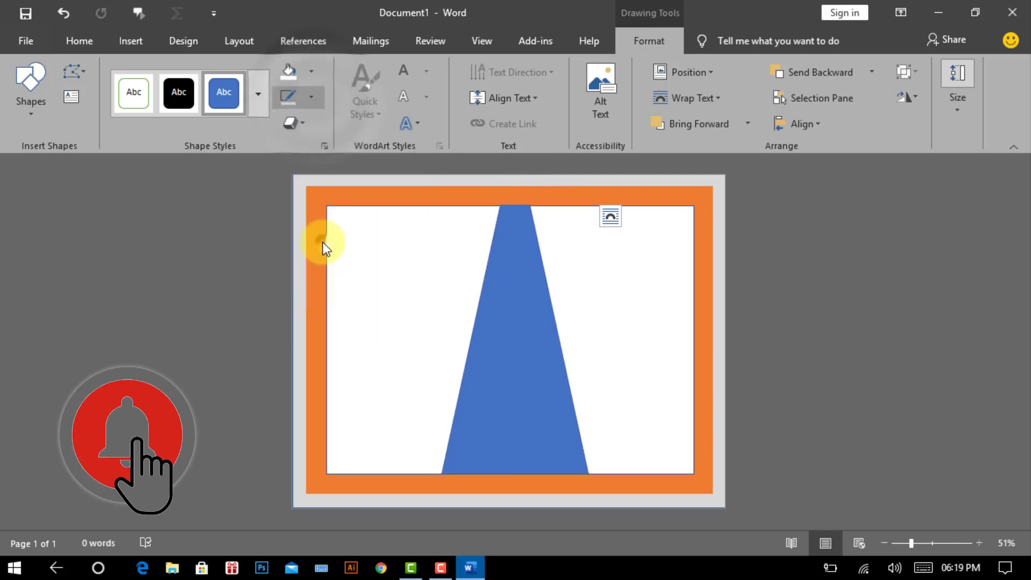
pyautogui.click(310, 70)
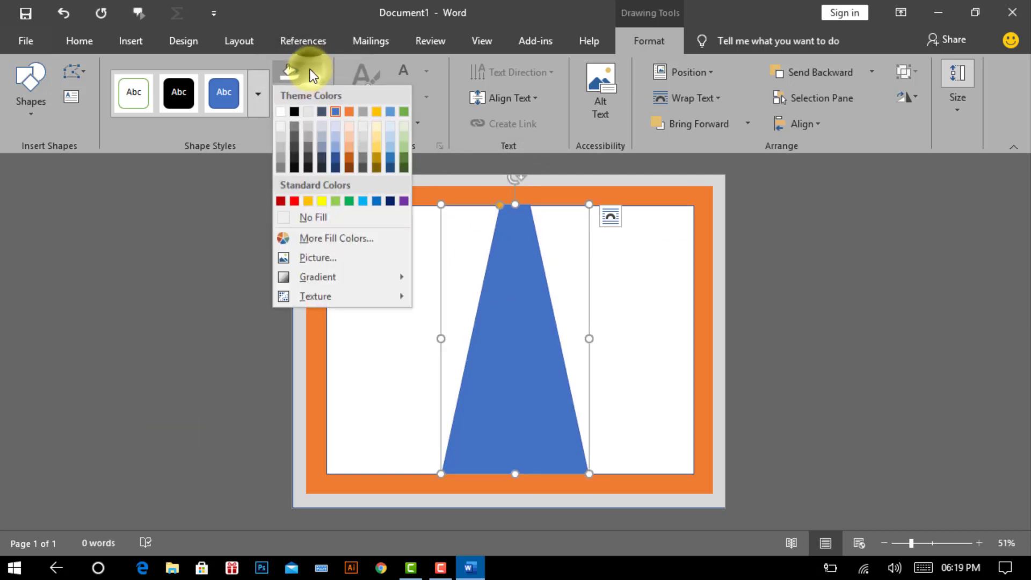
pyautogui.click(282, 126)
pyautogui.click(851, 368)
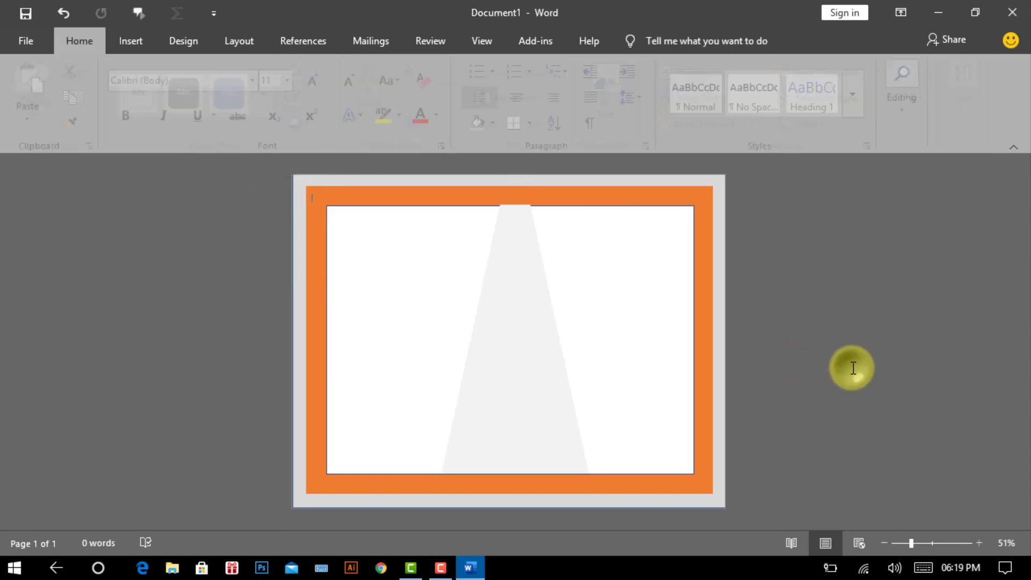
# Centre the grey trapezoid horizontally within the orange frame.
pyautogui.keyDown('shift'); pyautogui.click(528, 292); pyautogui.keyUp('shift')
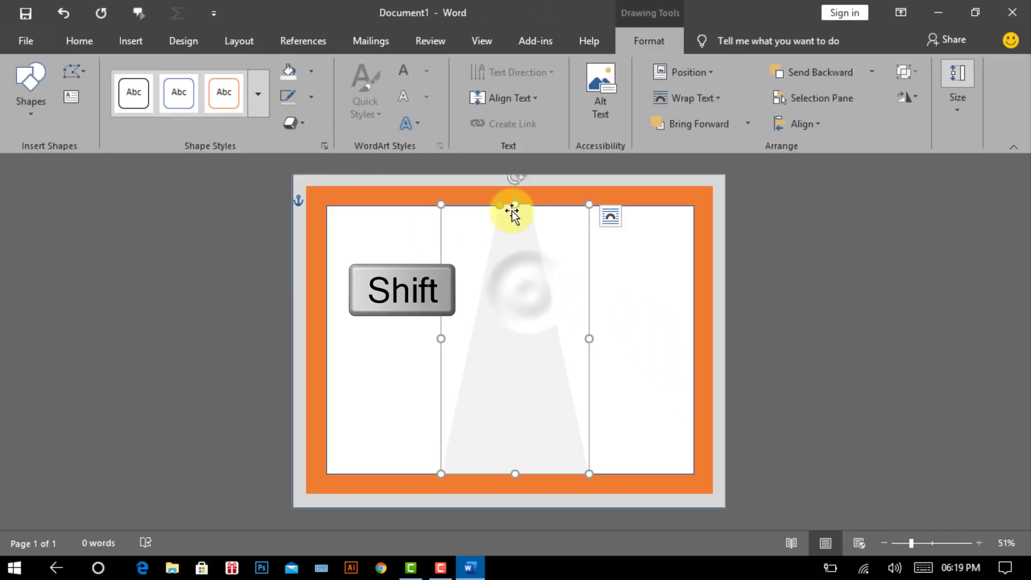
pyautogui.keyDown('shift'); pyautogui.click(301, 370); pyautogui.keyUp('shift')
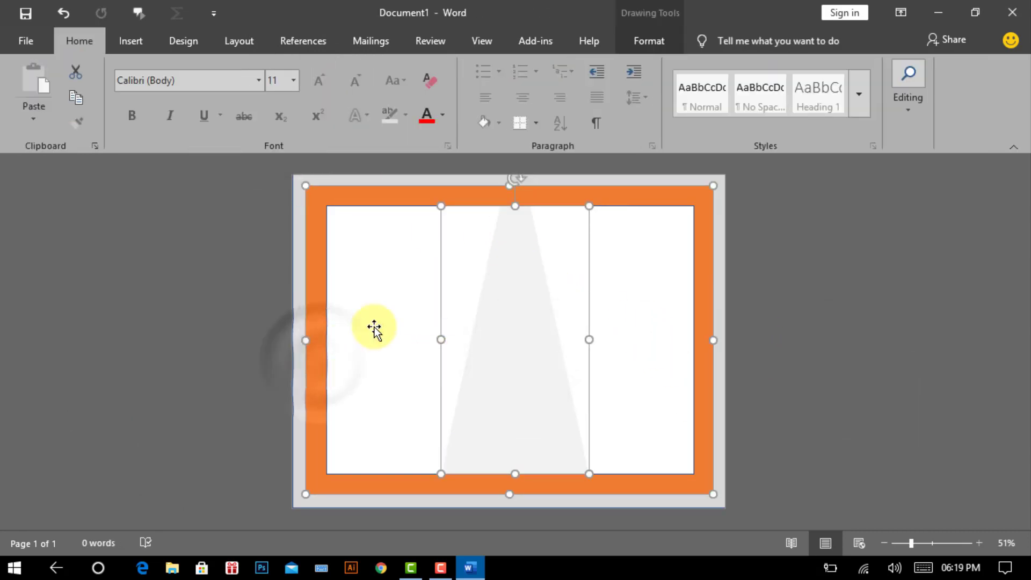
pyautogui.click(639, 40)
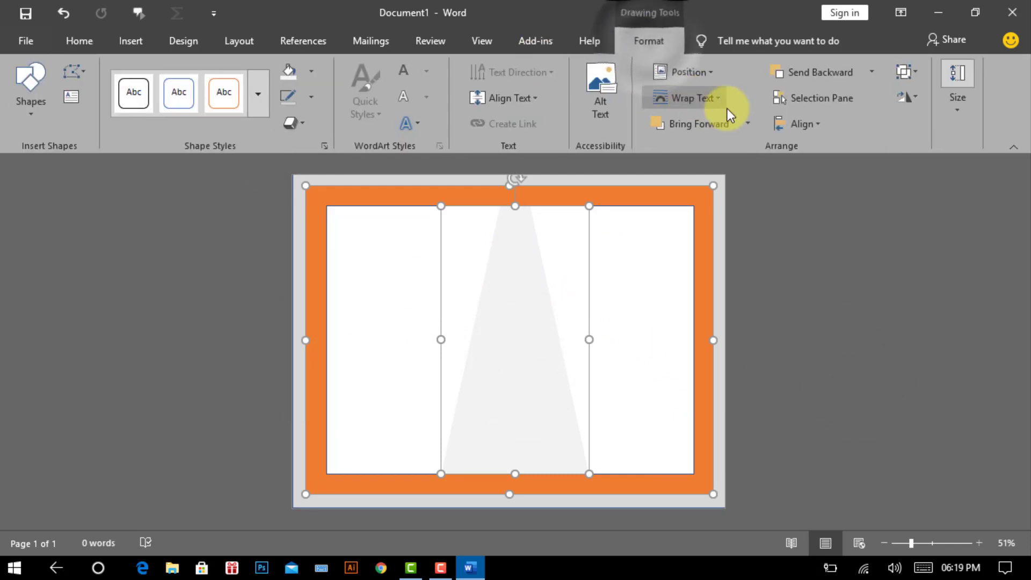
pyautogui.click(819, 123)
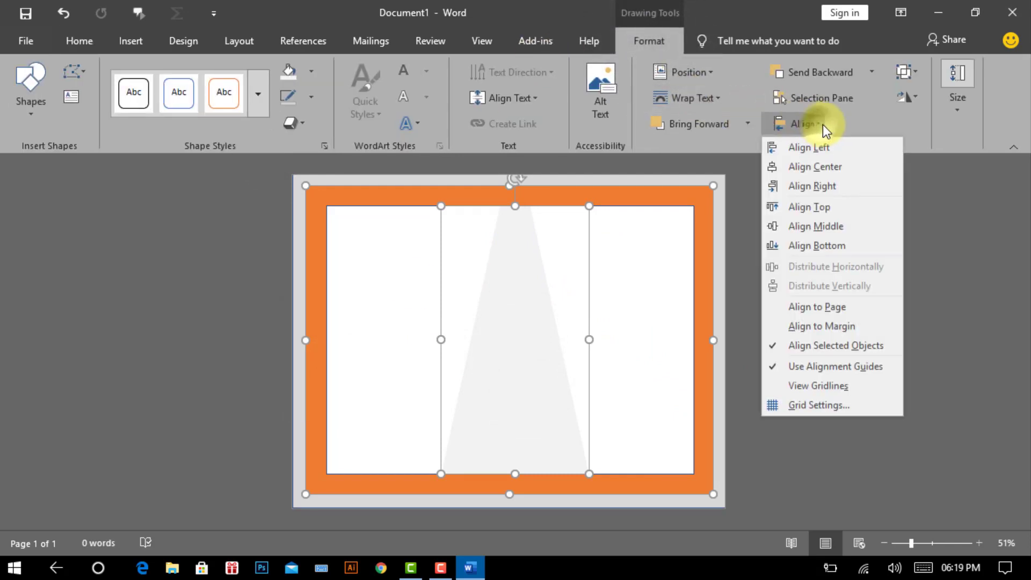
pyautogui.click(812, 168)
pyautogui.click(886, 326)
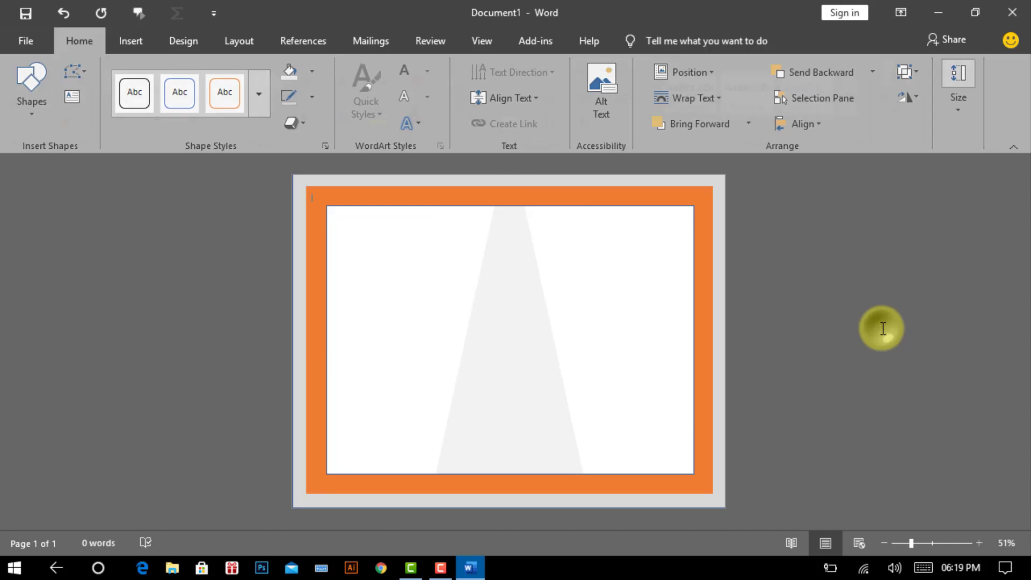
# Group the grey background, orange frame, white panel and trapezoid into one shape.
pyautogui.keyDown('shift'); pyautogui.click(297, 201); pyautogui.keyUp('shift')
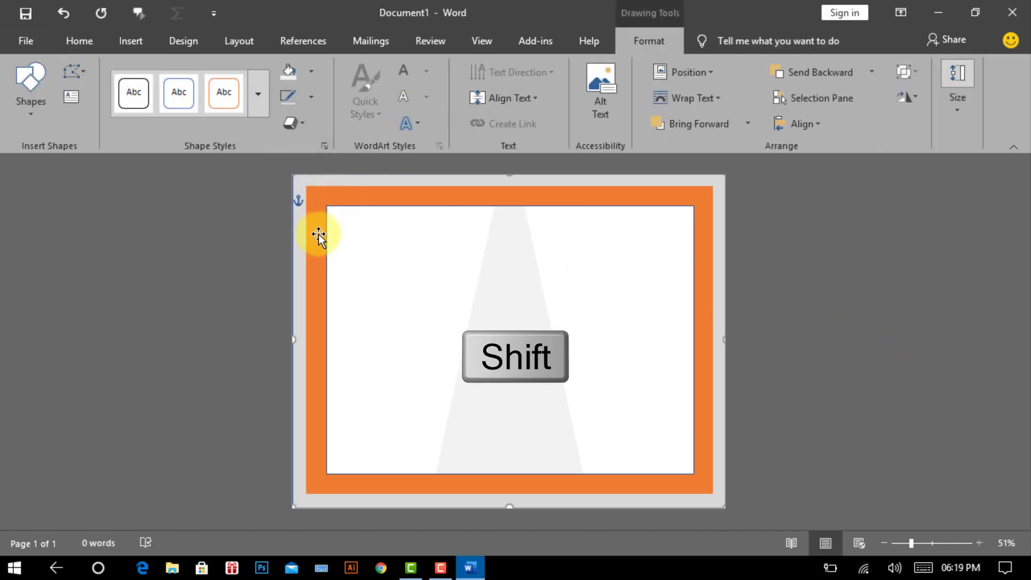
pyautogui.keyDown('shift'); pyautogui.click(320, 255); pyautogui.keyUp('shift')
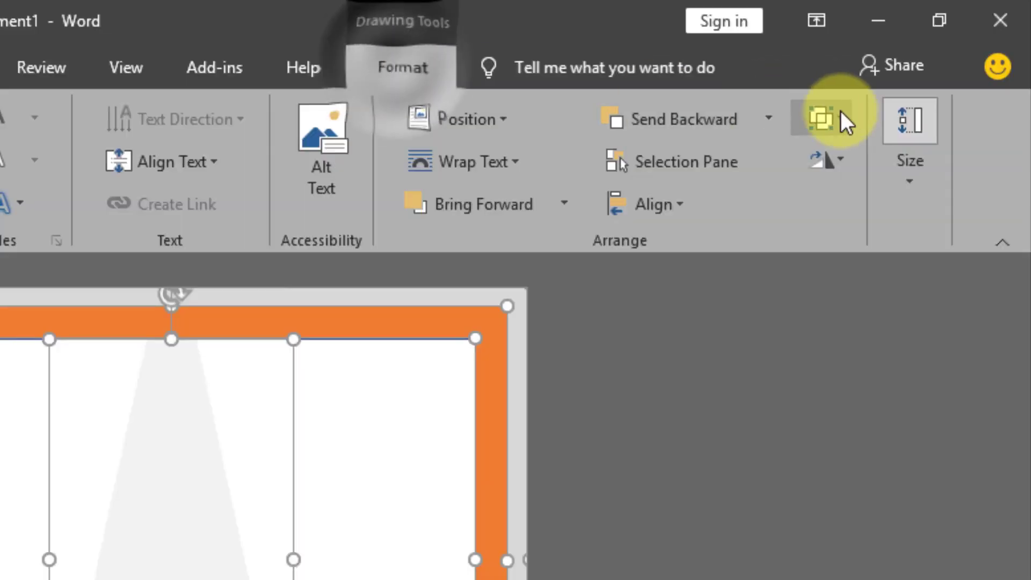
pyautogui.click(842, 114)
pyautogui.click(862, 159)
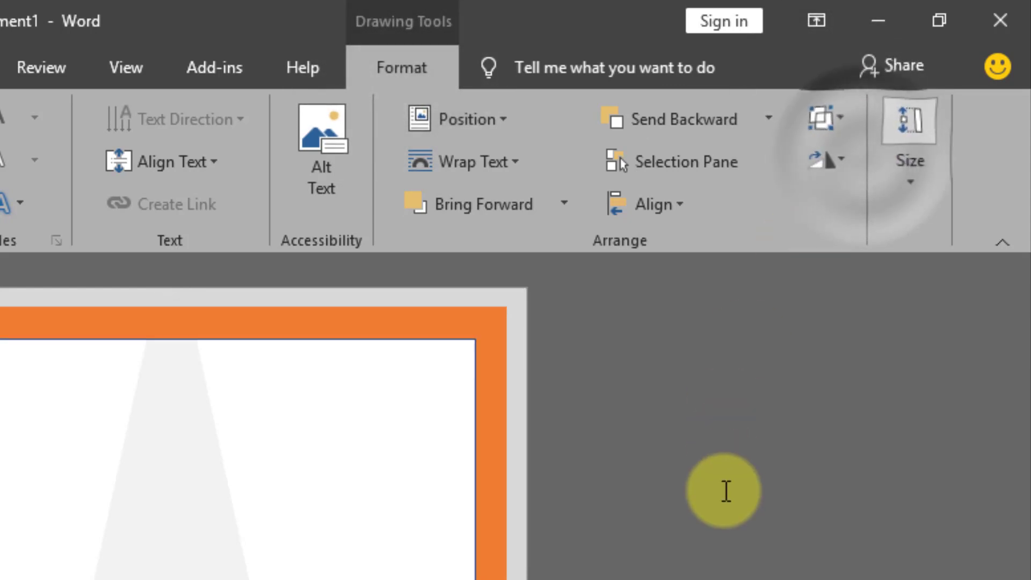
pyautogui.click(726, 492)
# Draw a small parallelogram near the top of the white panel.
pyautogui.click(128, 42)
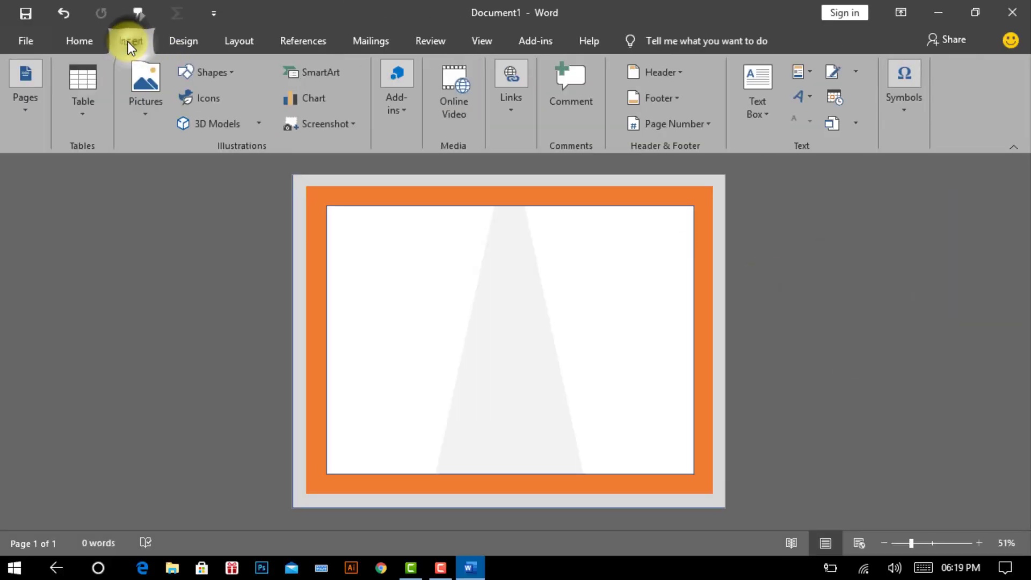
pyautogui.click(215, 72)
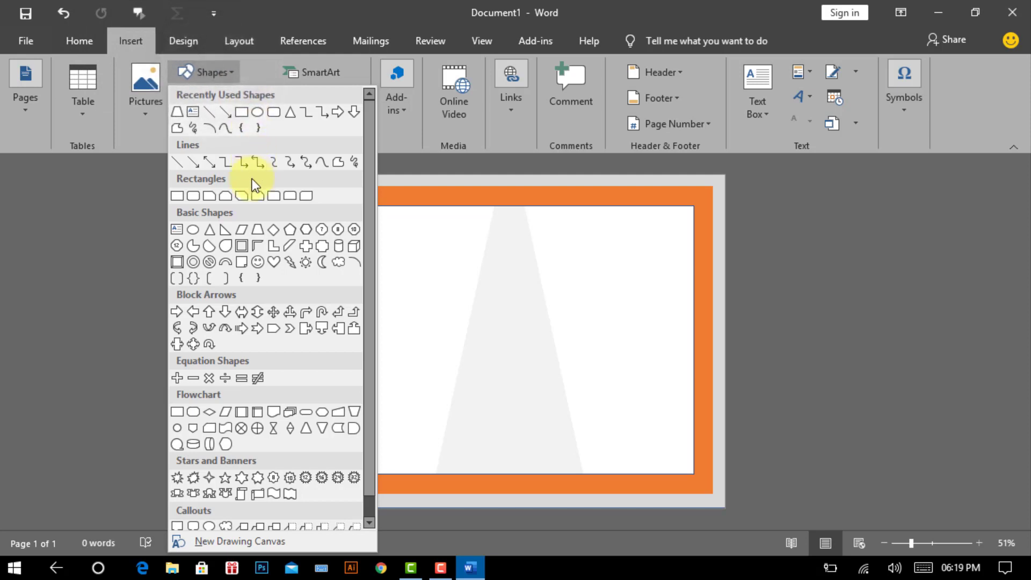
pyautogui.click(241, 228)
pyautogui.moveTo(561, 203)
pyautogui.mouseDown()
pyautogui.moveTo(641, 280)
pyautogui.moveTo(601, 253)
pyautogui.mouseUp()
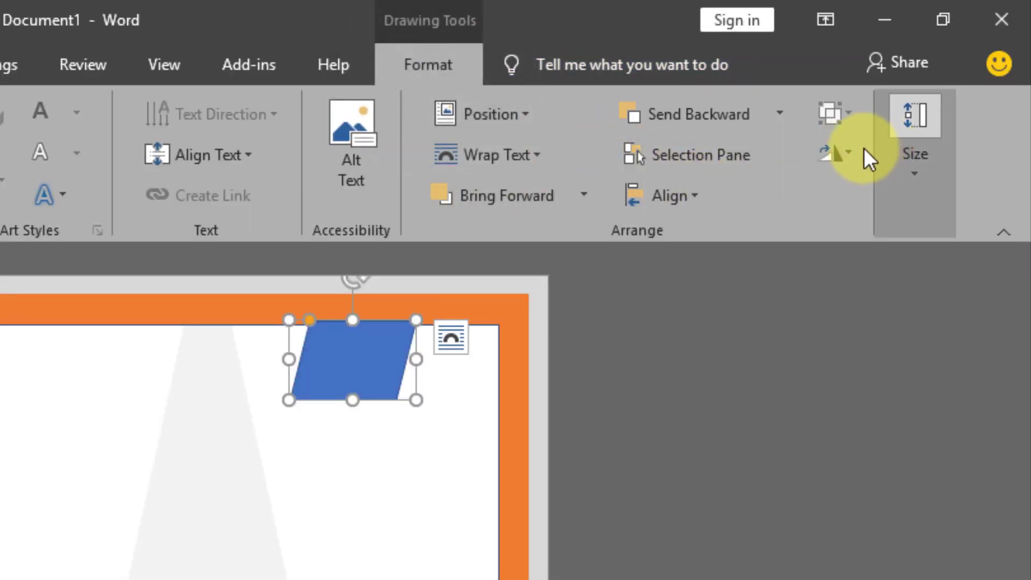
# Flip the parallelogram vertically, move it onto the frame's top edge, and remove its outline.
pyautogui.click(849, 154)
pyautogui.click(856, 248)
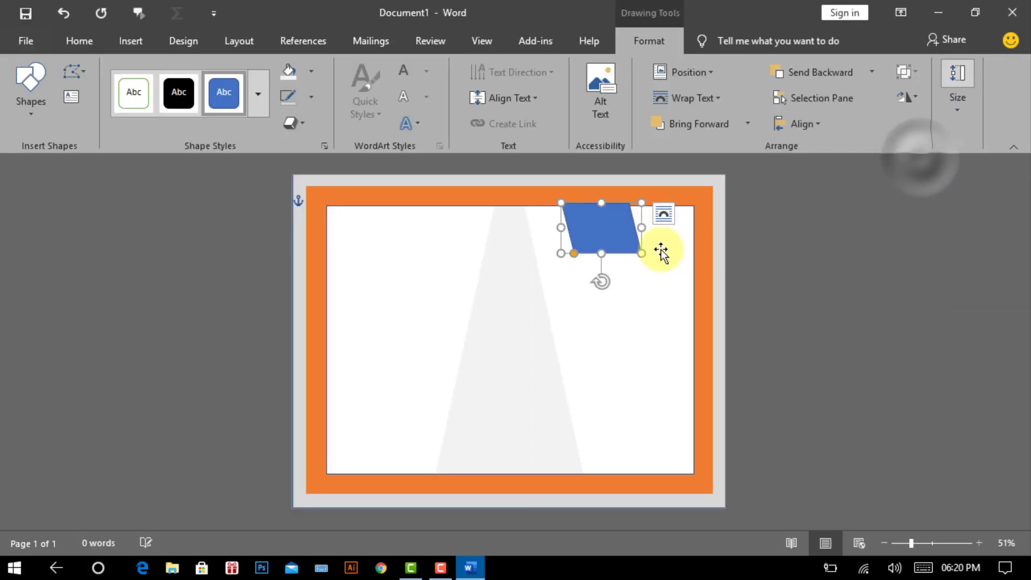
pyautogui.moveTo(609, 224)
pyautogui.mouseDown()
pyautogui.moveTo(622, 196)
pyautogui.moveTo(623, 236)
pyautogui.mouseUp()
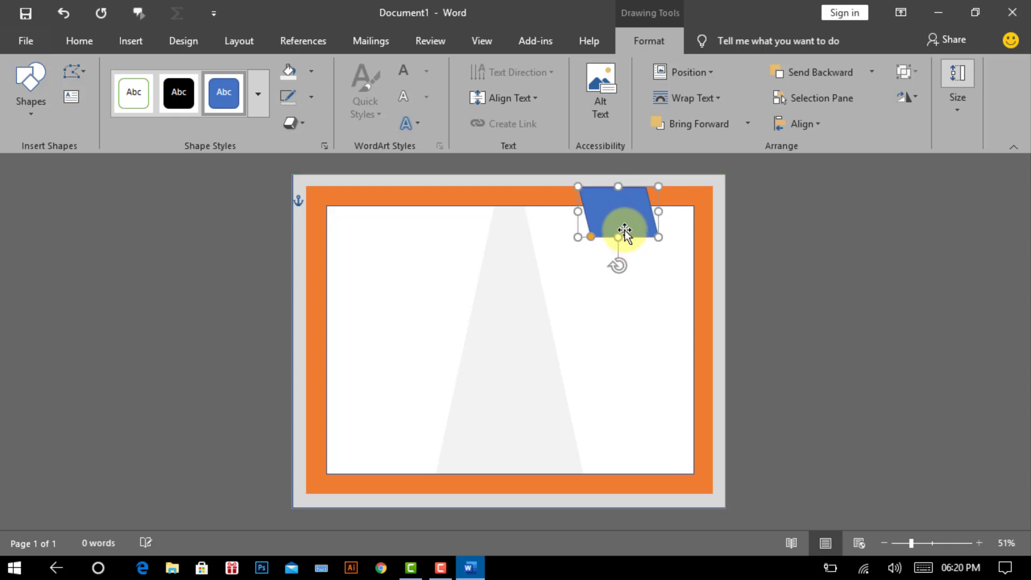
pyautogui.click(310, 97)
pyautogui.click(324, 245)
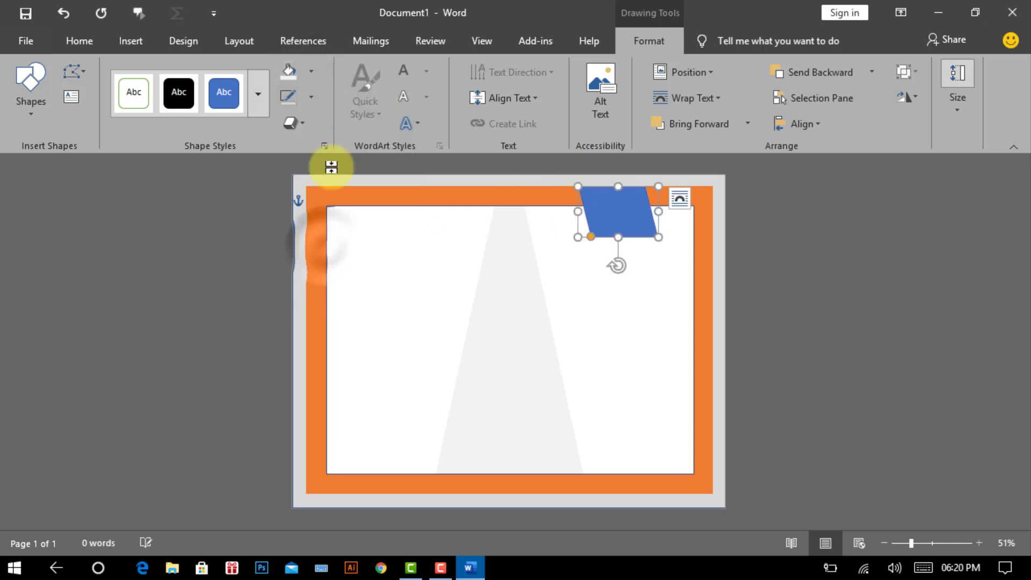
# Fill the parallelogram dark red and paste a copy of it.
pyautogui.click(311, 74)
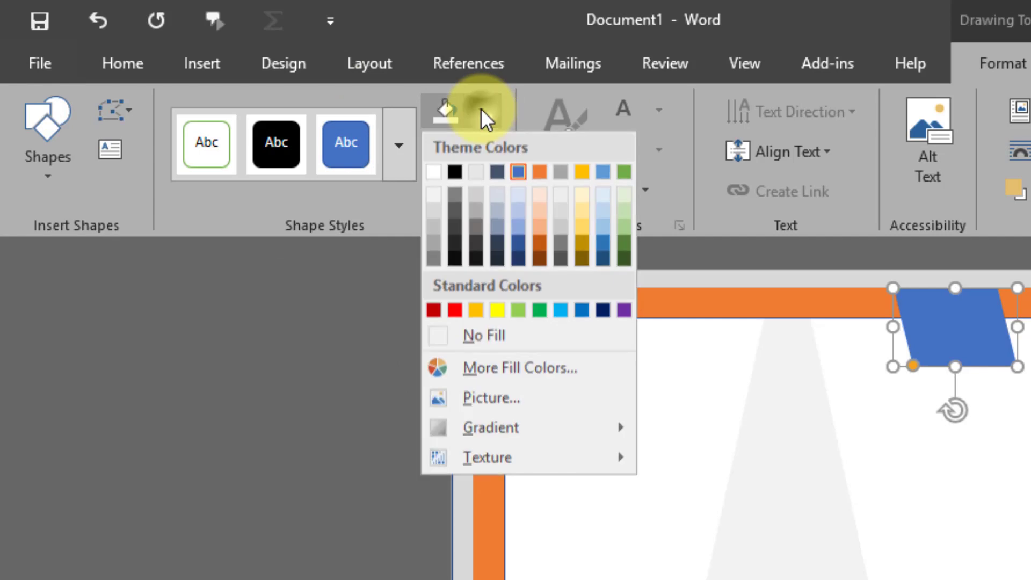
pyautogui.click(434, 311)
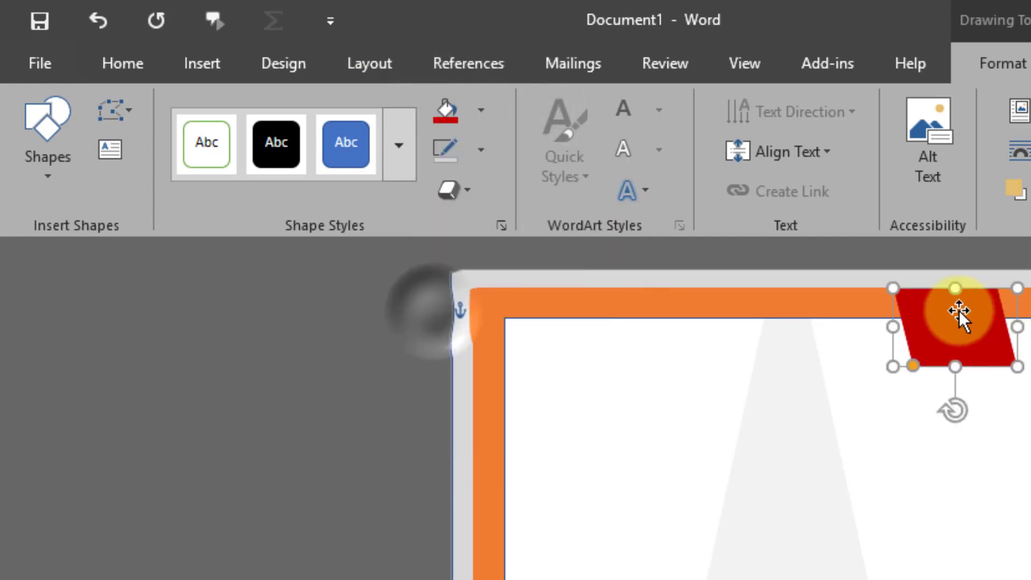
pyautogui.hotkey('ctrl', 'c')
pyautogui.click(134, 64)
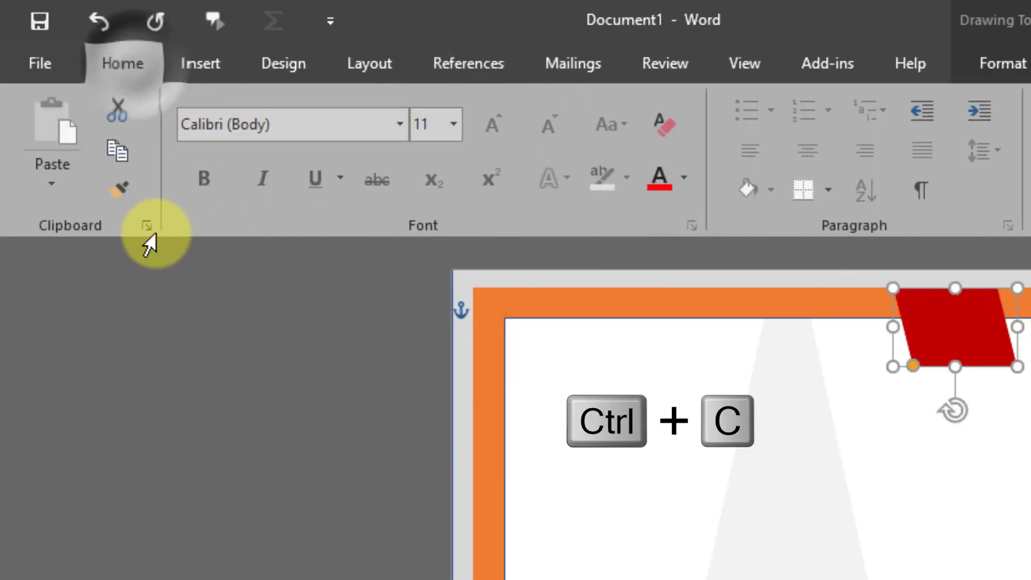
pyautogui.click(64, 131)
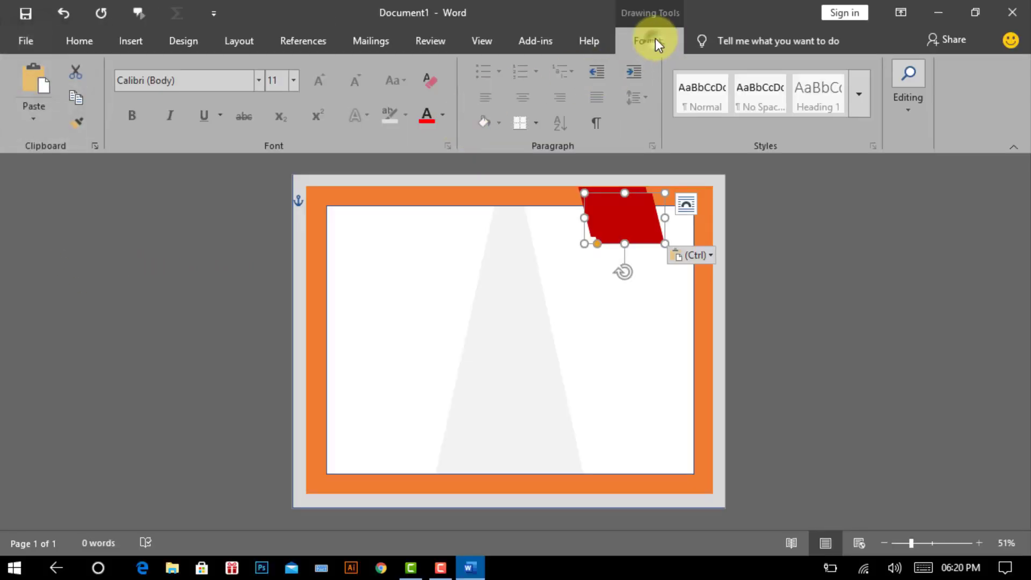
# Recolour the copy blue and move it below and right of the red one.
pyautogui.click(649, 41)
pyautogui.click(310, 70)
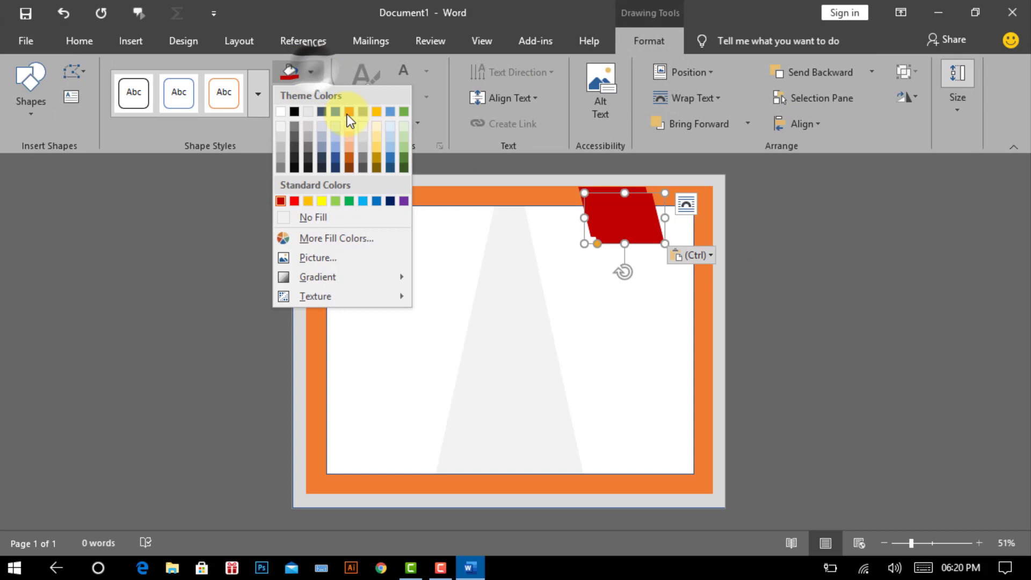
pyautogui.click(378, 201)
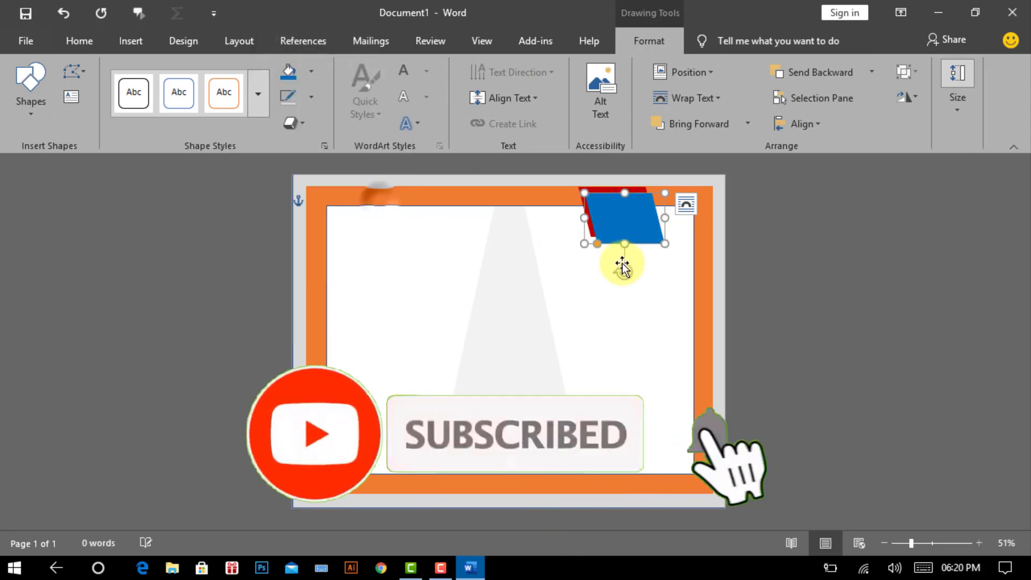
pyautogui.moveTo(626, 219); pyautogui.dragTo(661, 254)
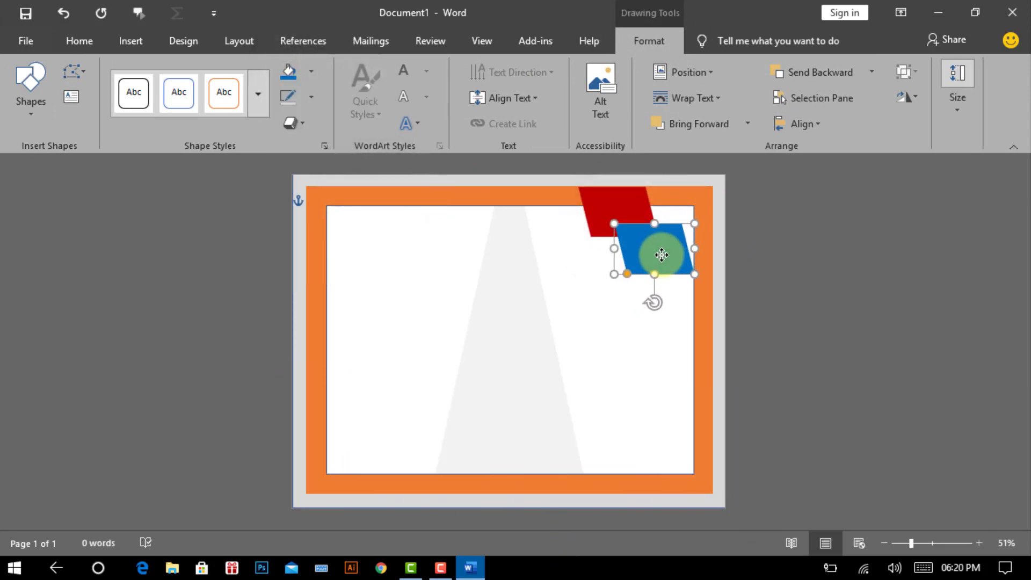
pyautogui.click(807, 292)
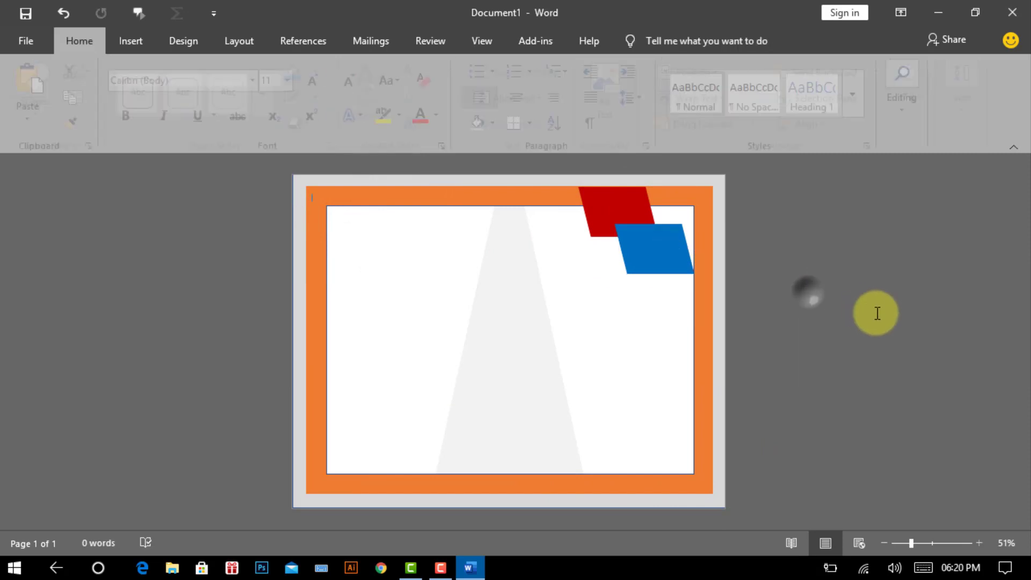
# Give both parallelograms an Offset Bottom Left outer shadow.
pyautogui.keyDown('shift'); pyautogui.click(661, 268); pyautogui.keyUp('shift')
pyautogui.moveTo(660, 265); pyautogui.dragTo(660, 263)
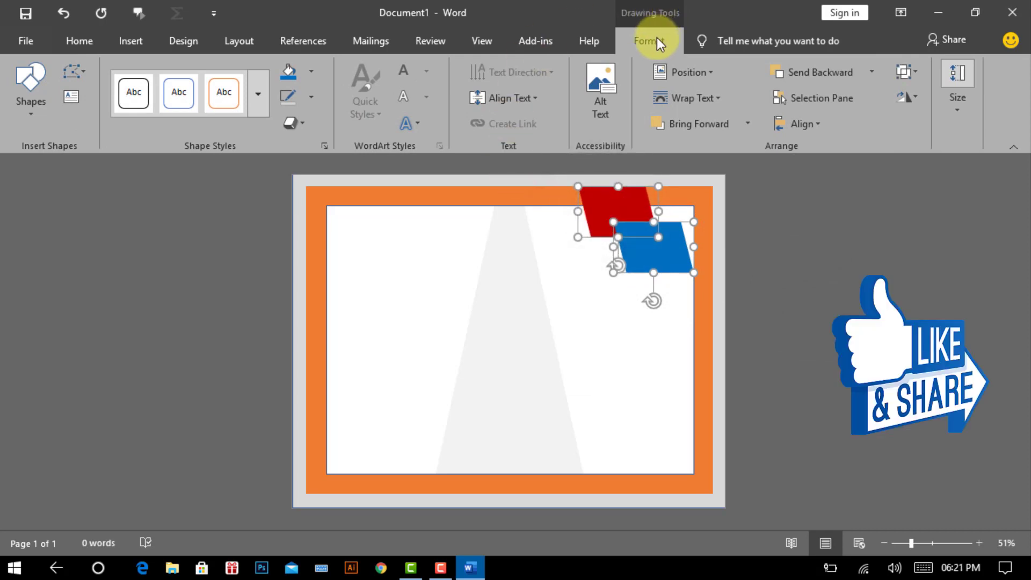
pyautogui.click(292, 123)
pyautogui.moveTo(327, 193)
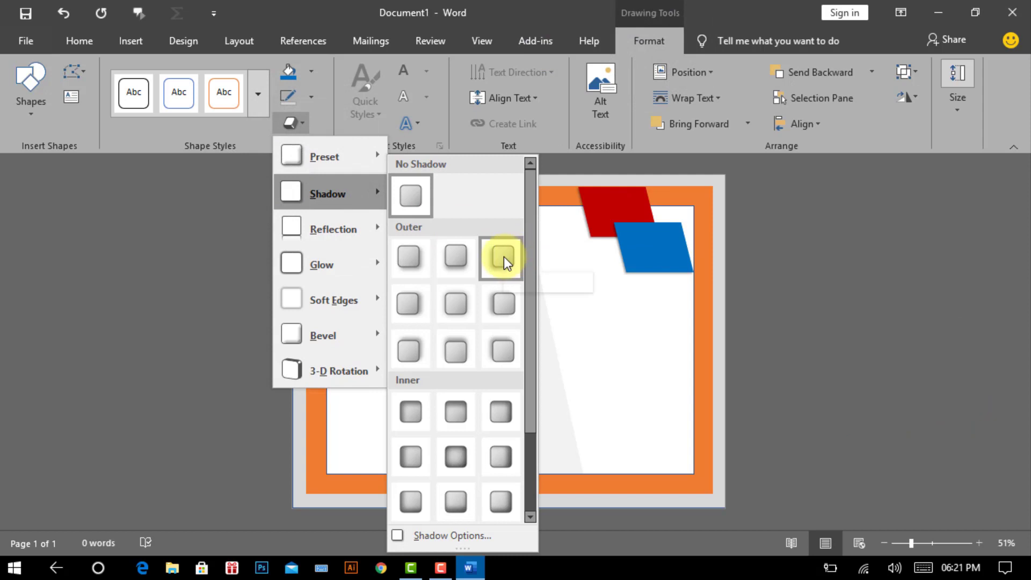
pyautogui.click(507, 256)
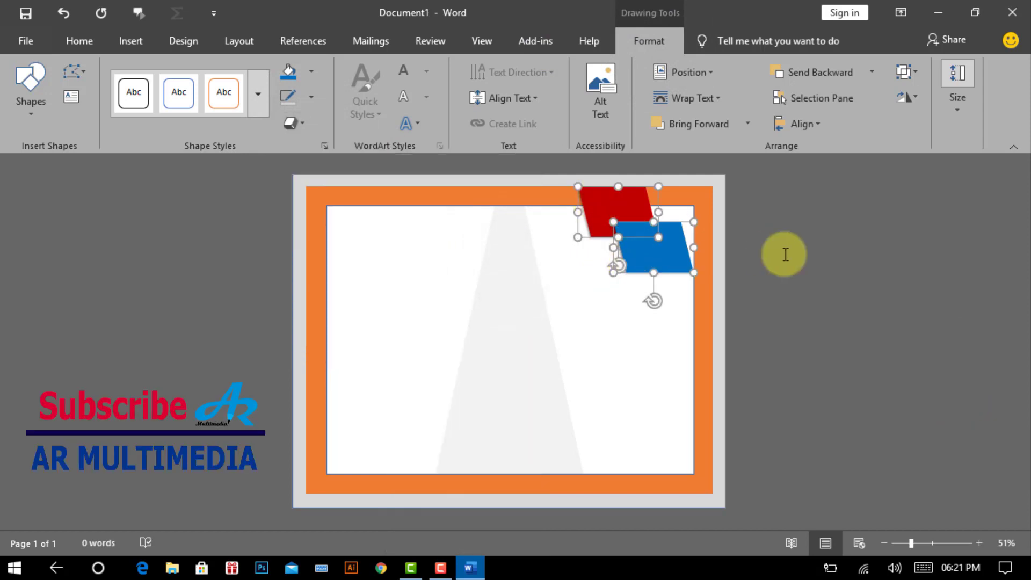
pyautogui.click(823, 267)
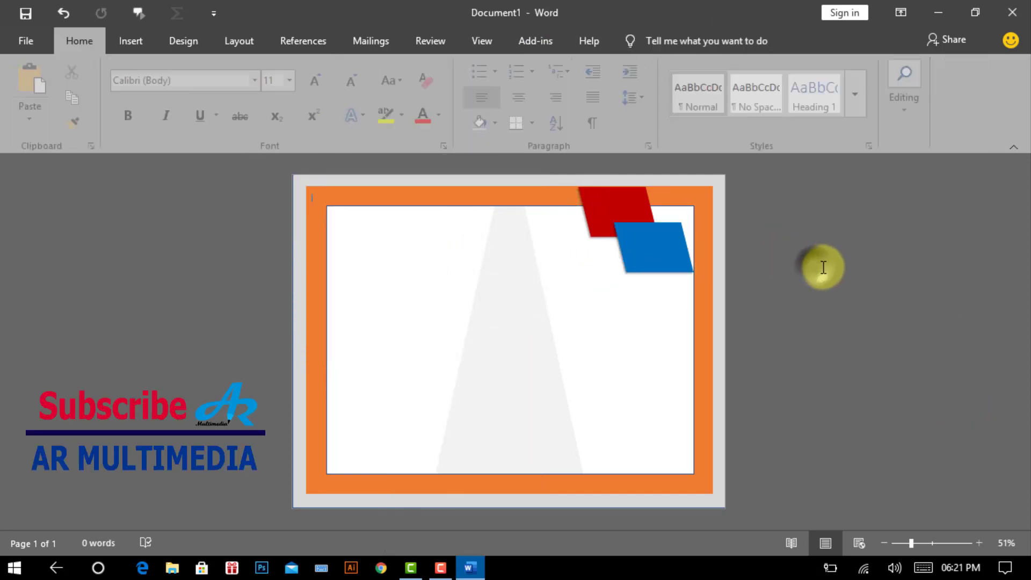
# Draw a right triangle in the lower-left corner of the page.
pyautogui.click(130, 41)
pyautogui.click(224, 74)
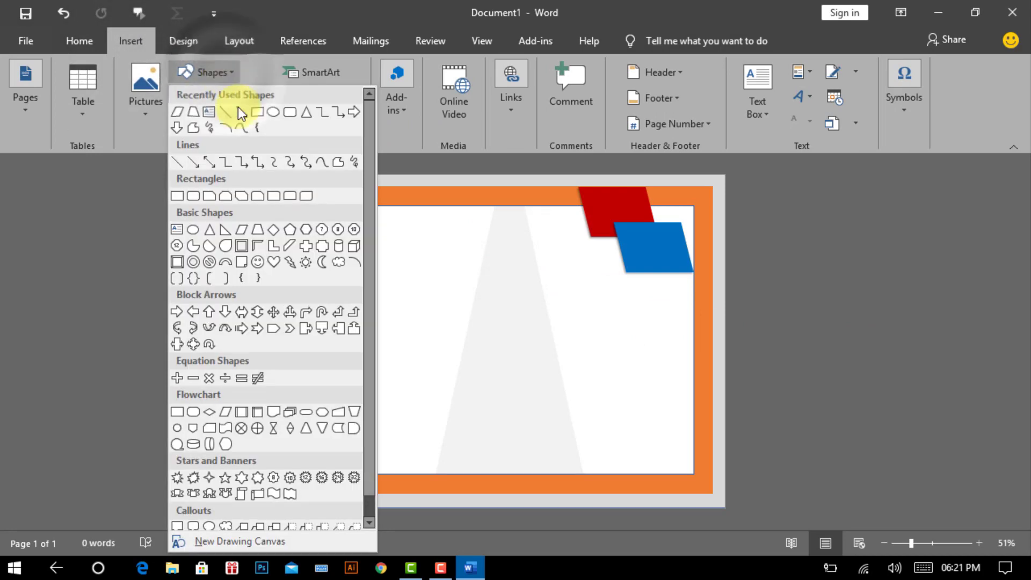
pyautogui.click(224, 236)
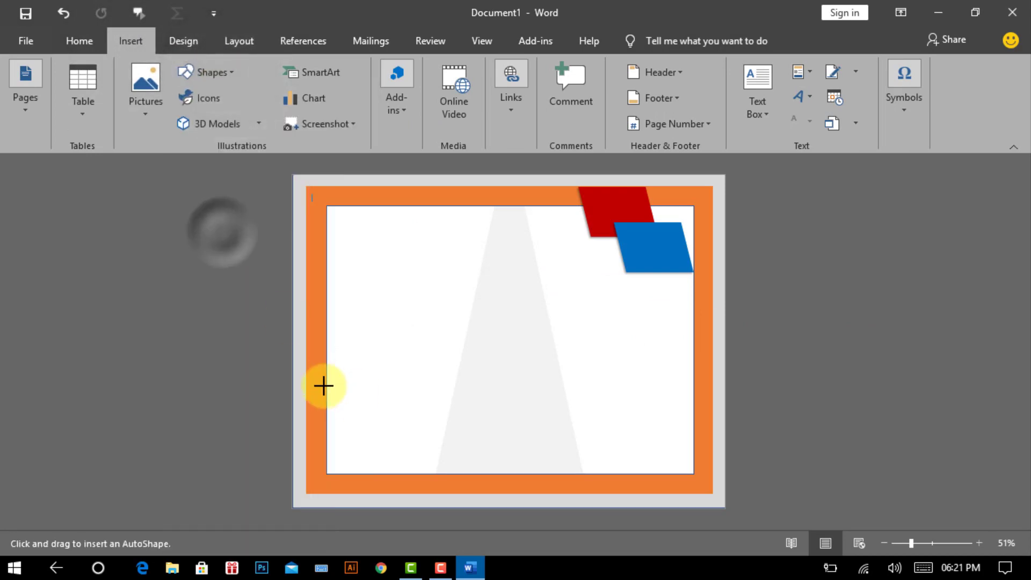
pyautogui.moveTo(325, 387); pyautogui.dragTo(403, 474)
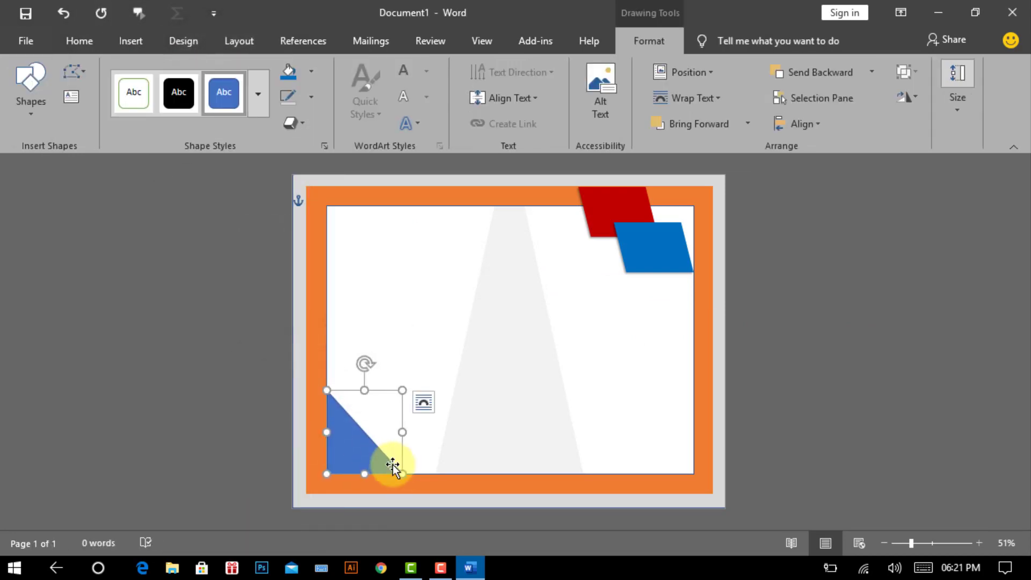
# Give the triangle no outline and a light grey fill.
pyautogui.click(311, 98)
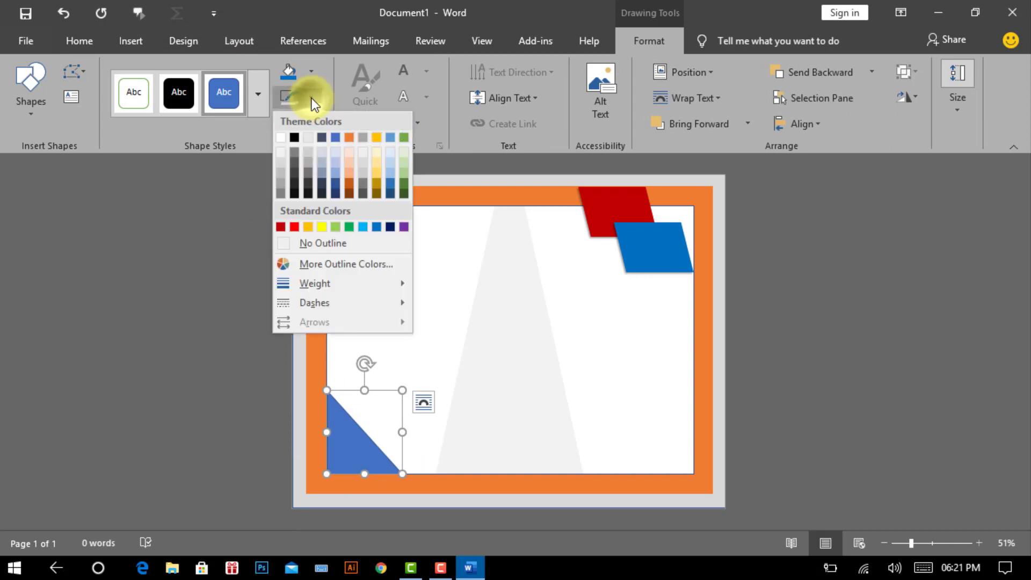
pyautogui.click(337, 240)
pyautogui.click(310, 71)
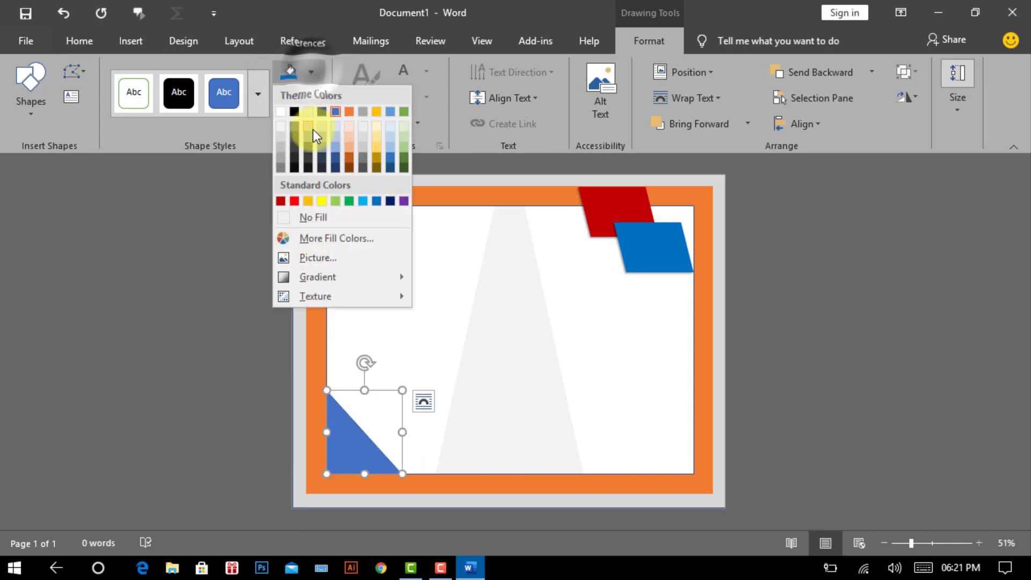
pyautogui.click(279, 136)
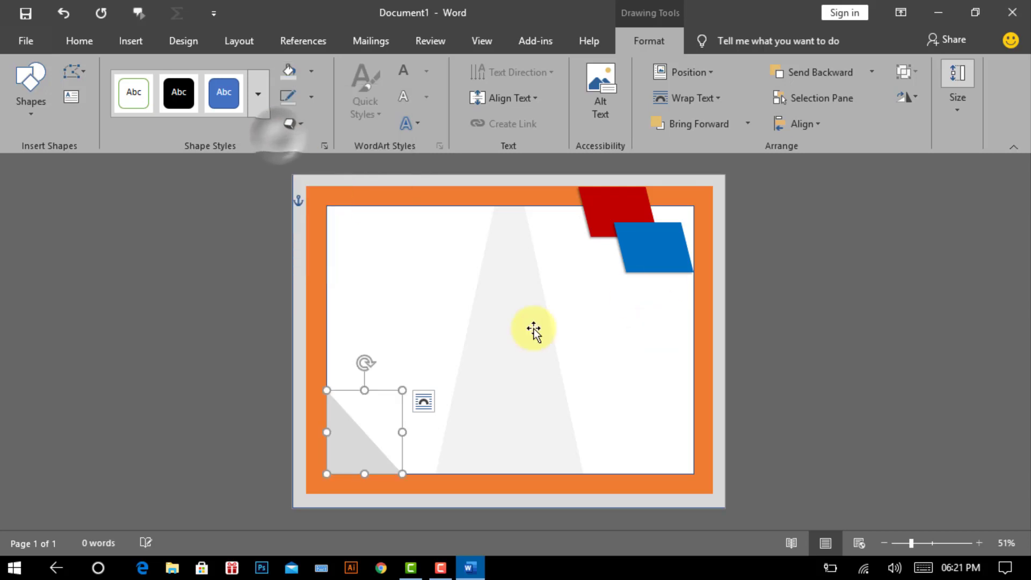
pyautogui.click(819, 392)
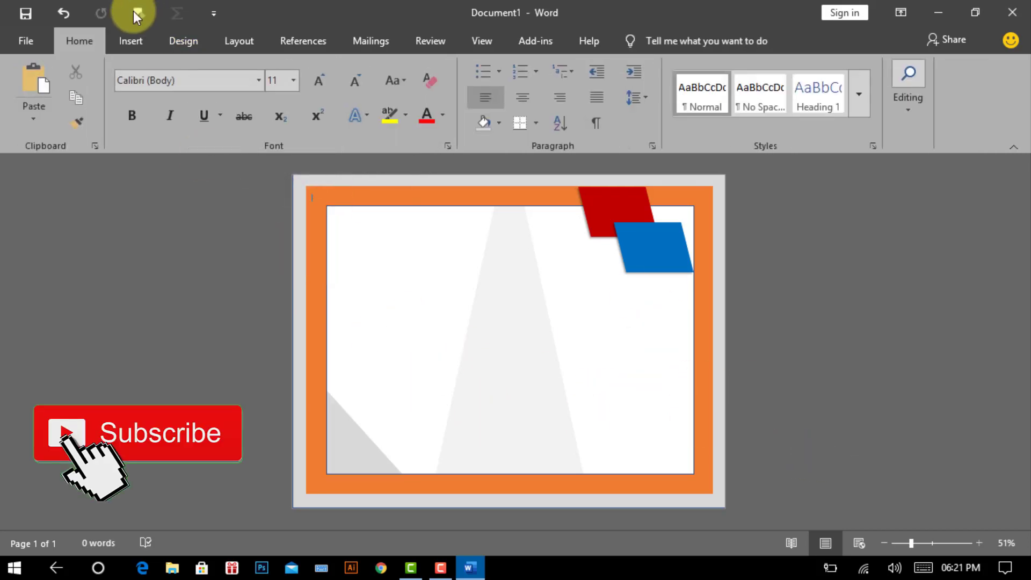
# Insert a WordArt in the first style at the top-left of the page.
pyautogui.click(131, 42)
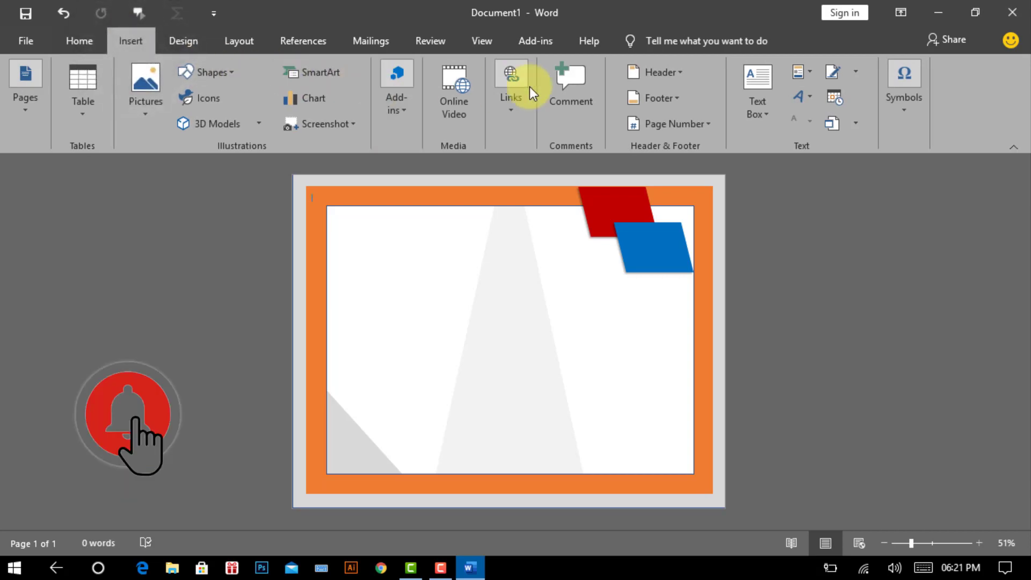
pyautogui.click(795, 94)
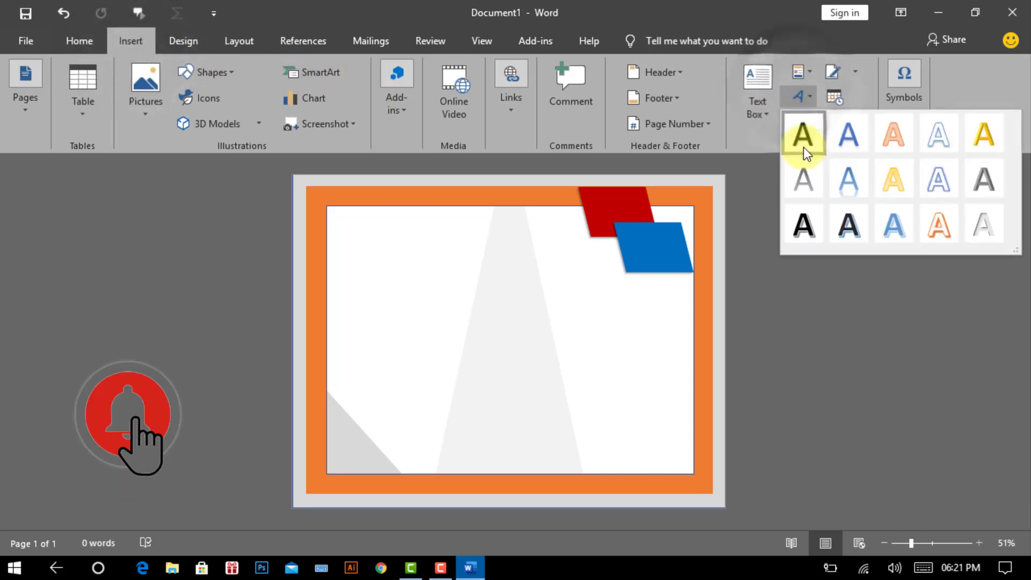
pyautogui.click(852, 135)
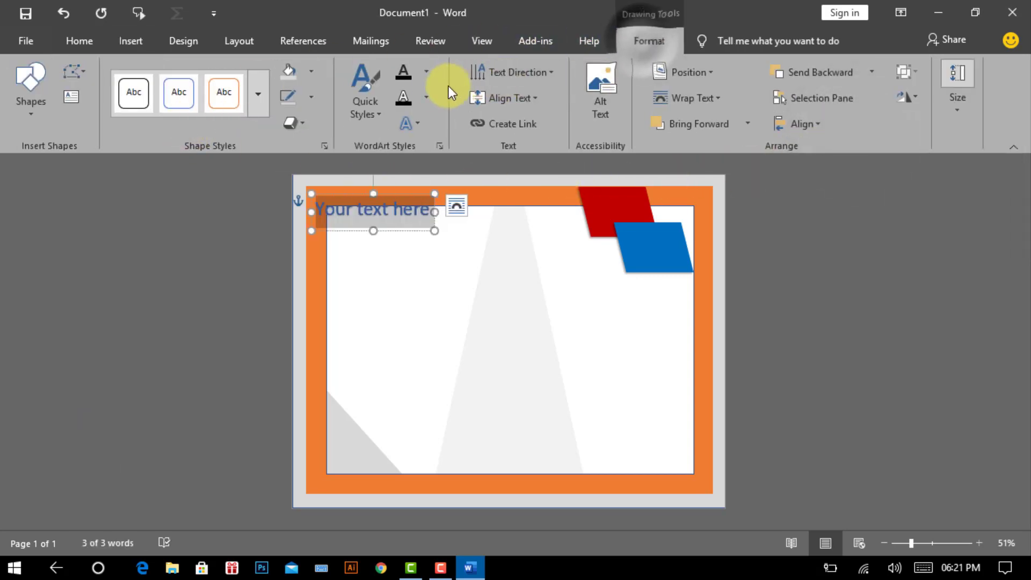
# Colour the WordArt text dark blue and remove its text outline.
pyautogui.click(426, 71)
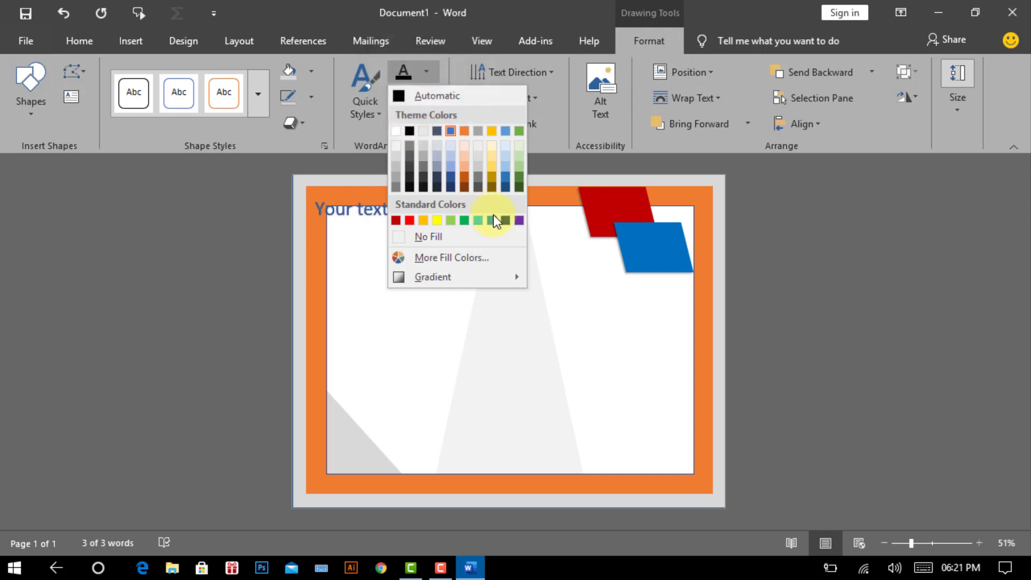
pyautogui.click(504, 219)
pyautogui.click(433, 98)
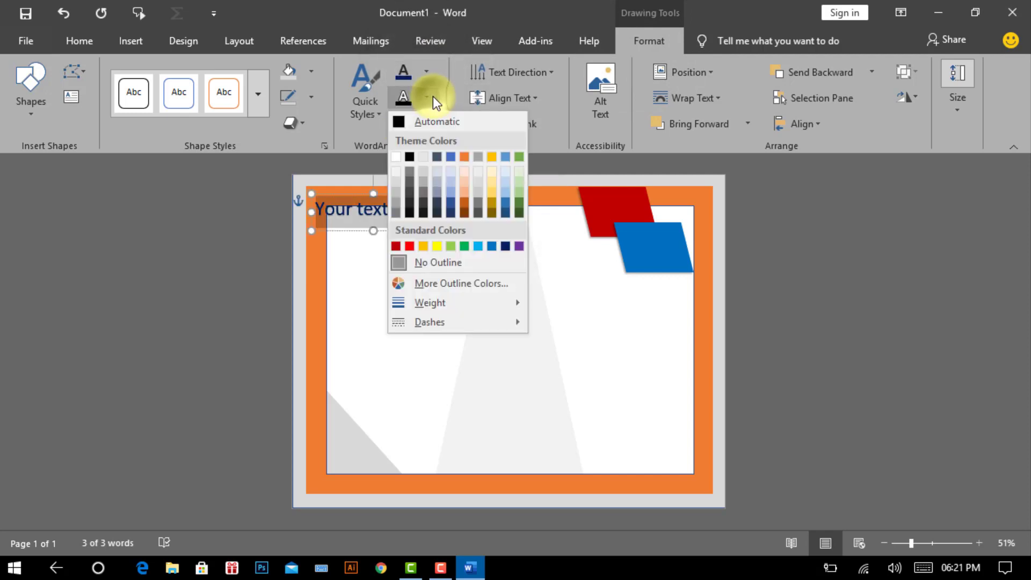
pyautogui.click(453, 262)
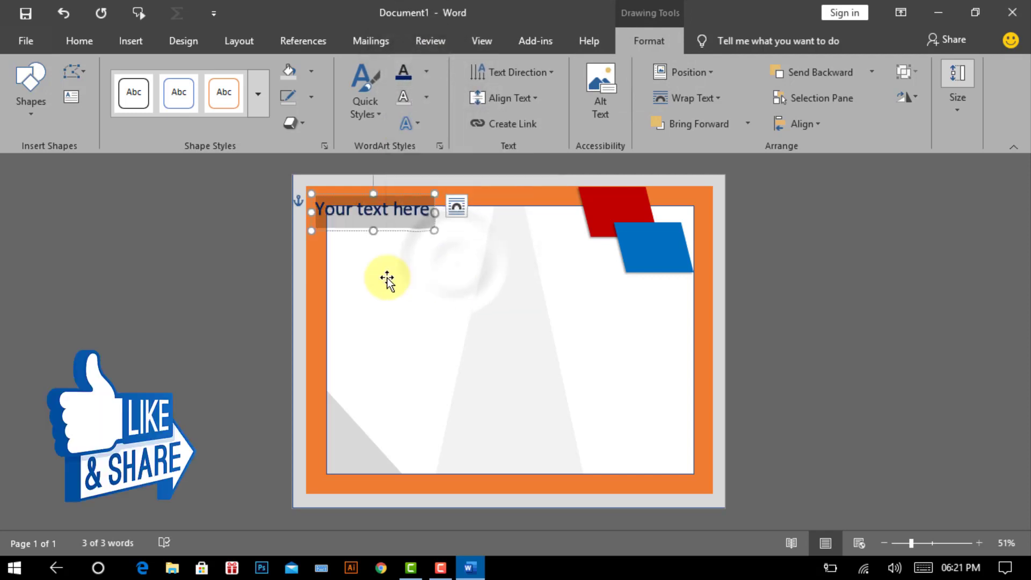
pyautogui.click(74, 39)
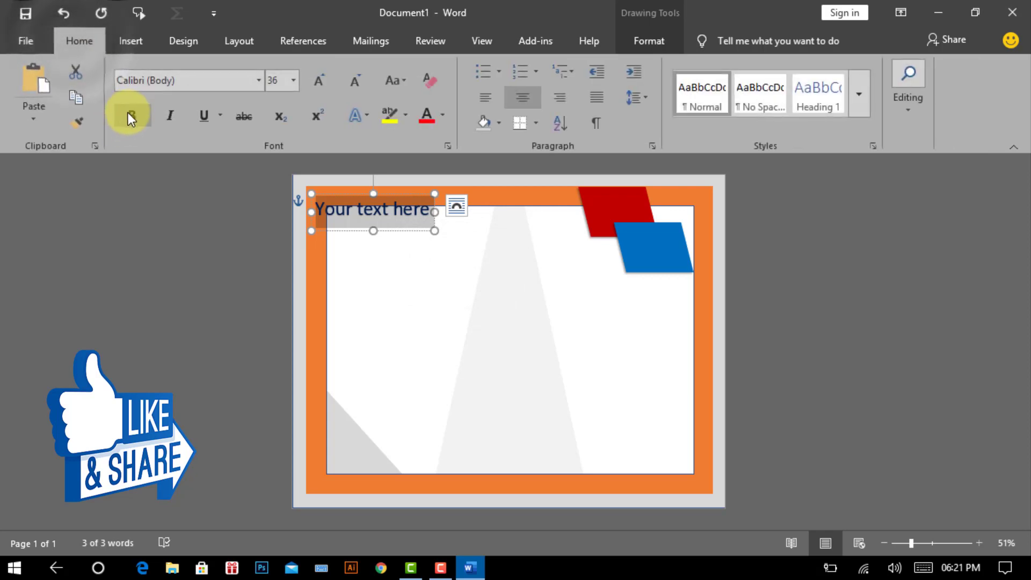
# Make the 'Your text here' WordArt bold at size 30 and drag it further into the white panel.
pyautogui.click(129, 114)
pyautogui.click(294, 81)
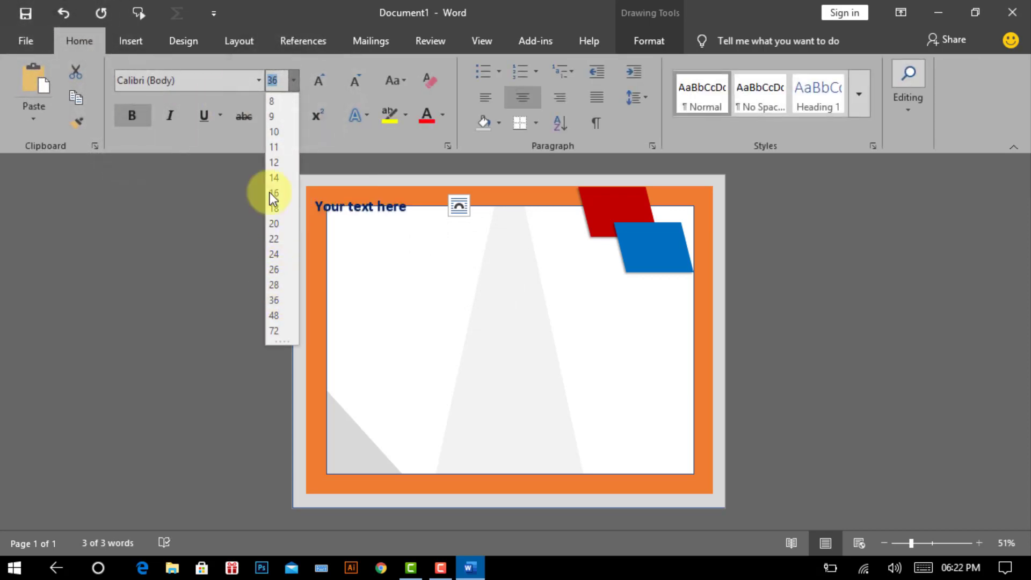
pyautogui.write('3')
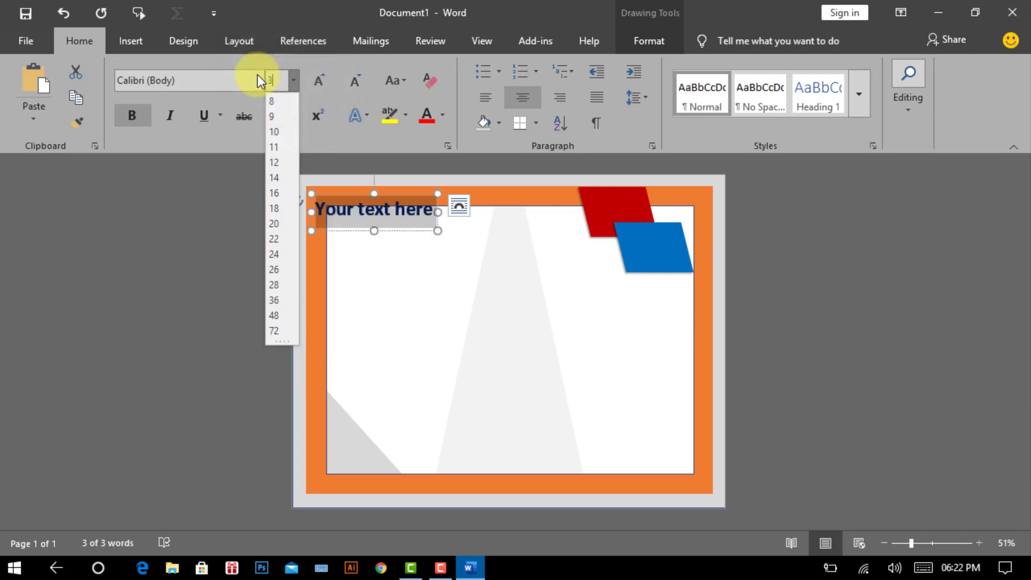
pyautogui.write('0')
pyautogui.press('Return')
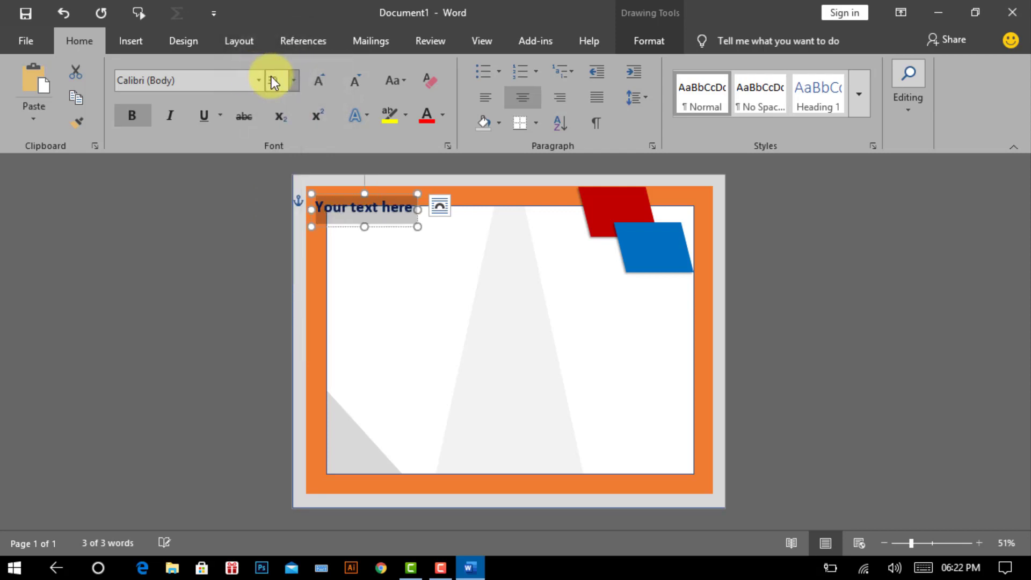
pyautogui.moveTo(337, 229)
pyautogui.mouseDown()
pyautogui.moveTo(397, 238)
pyautogui.moveTo(470, 216)
pyautogui.mouseUp()
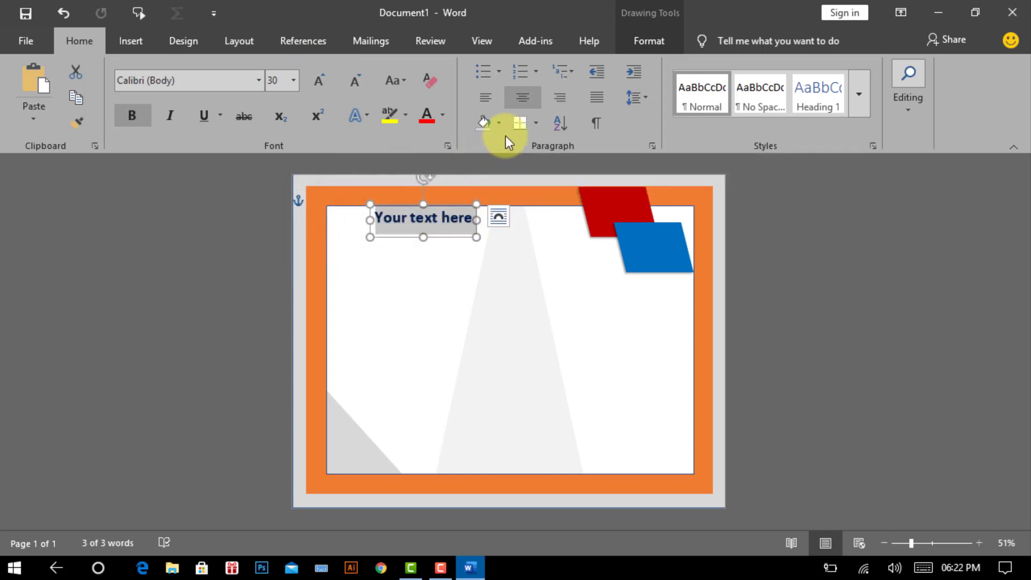
# Retype the WordArt as 'AR MULTIMEDIA TECHNICAL SCHOOL' and align it to the inner frame's top-left corner.
pyautogui.write('AR MULTIMEDIA')
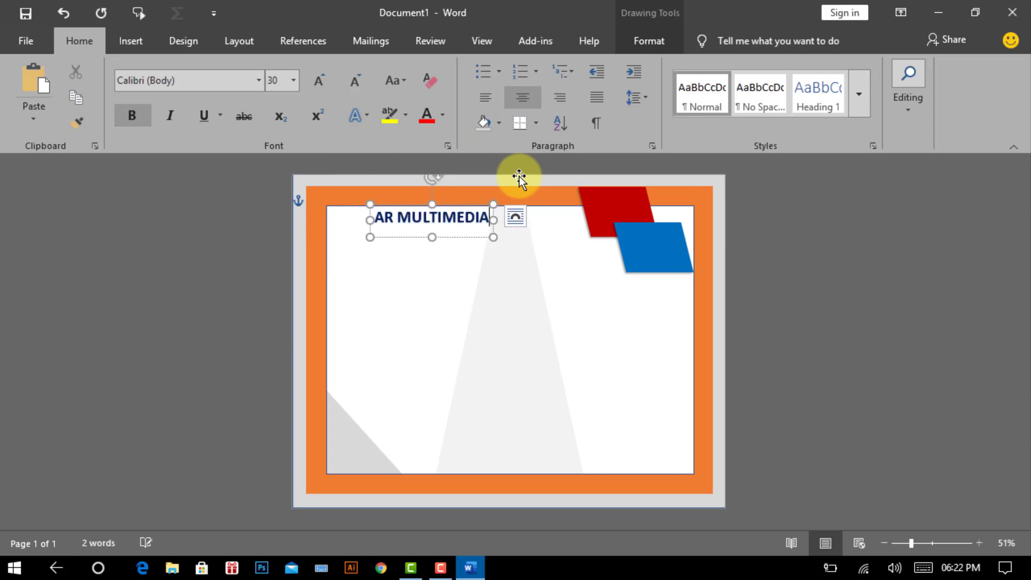
pyautogui.write(' TECHNICAL')
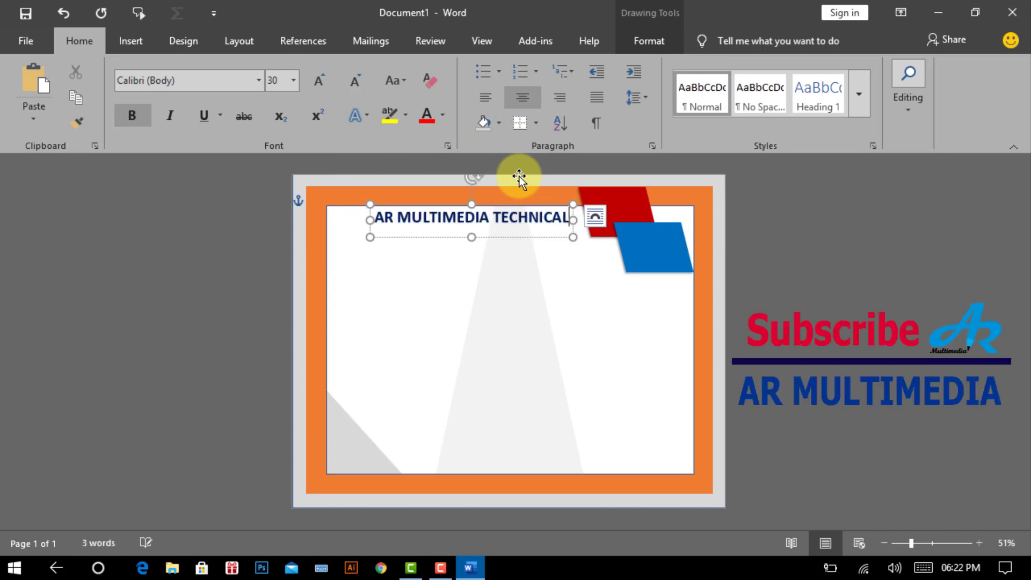
pyautogui.write(' SCHOOL')
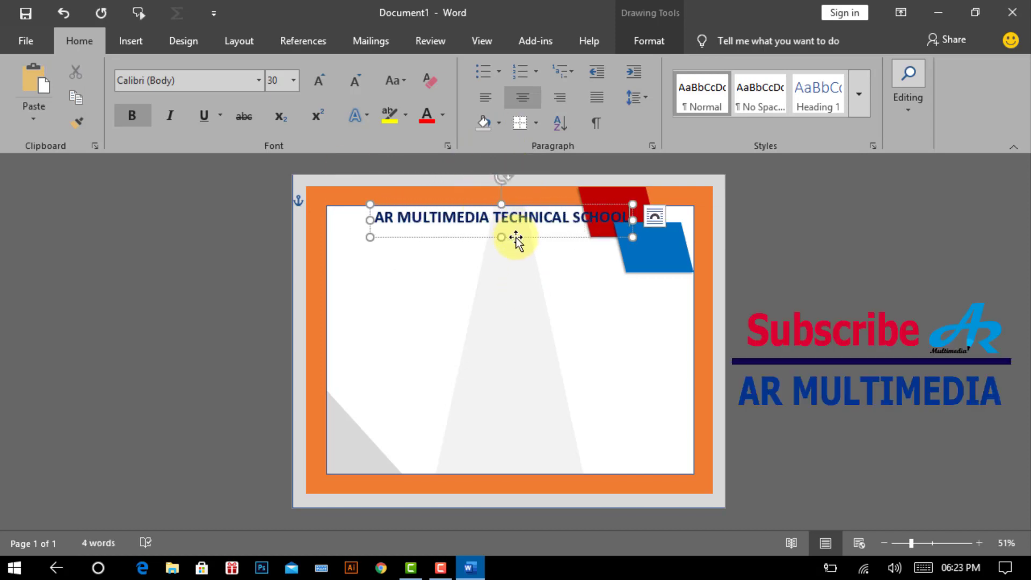
pyautogui.moveTo(516, 240); pyautogui.dragTo(471, 239)
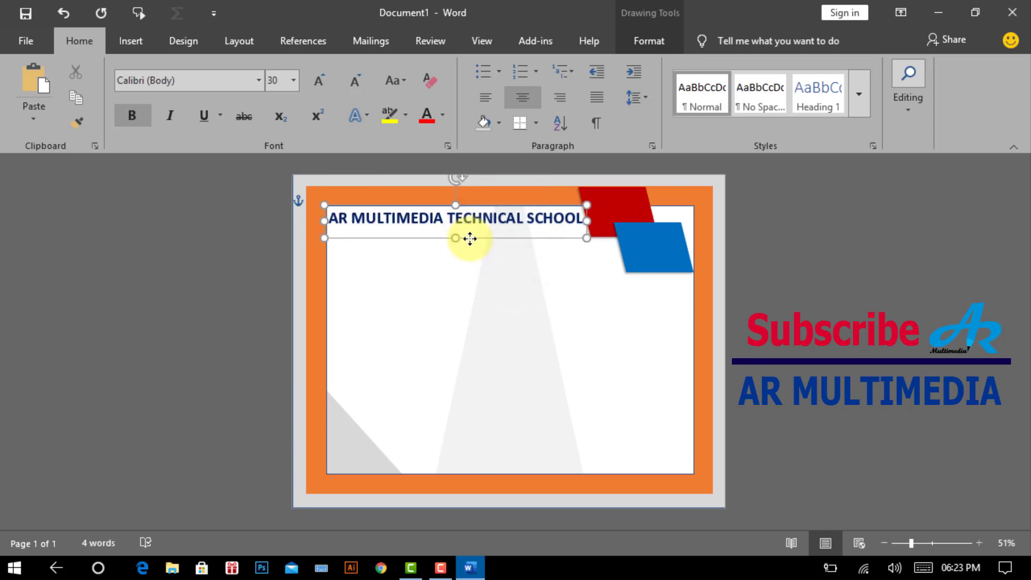
pyautogui.moveTo(469, 238); pyautogui.dragTo(470, 236)
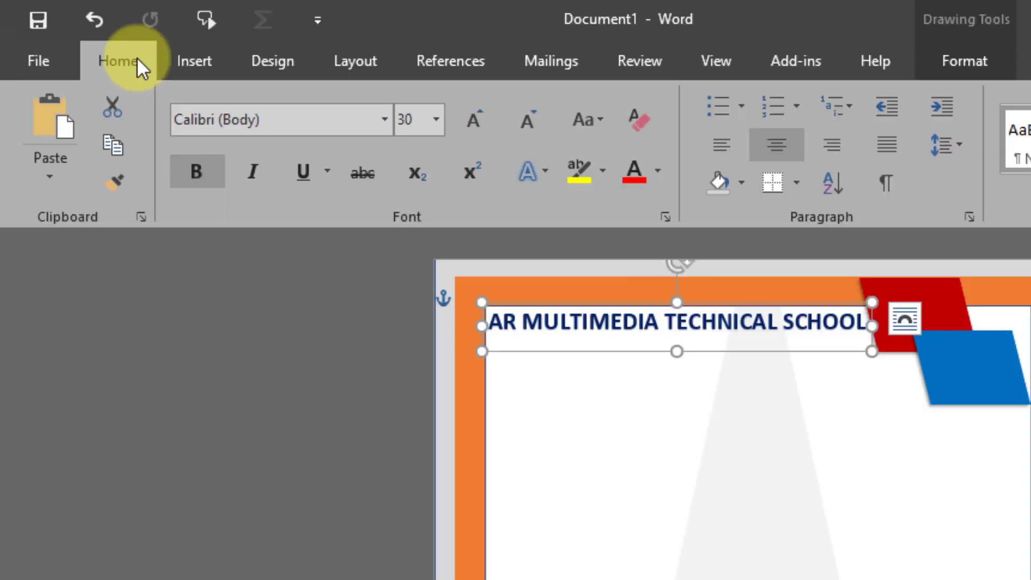
# Duplicate the school title box and place the copy just below the original.
pyautogui.hotkey('ctrl', 'c')
pyautogui.hotkey('ctrl', 'v')
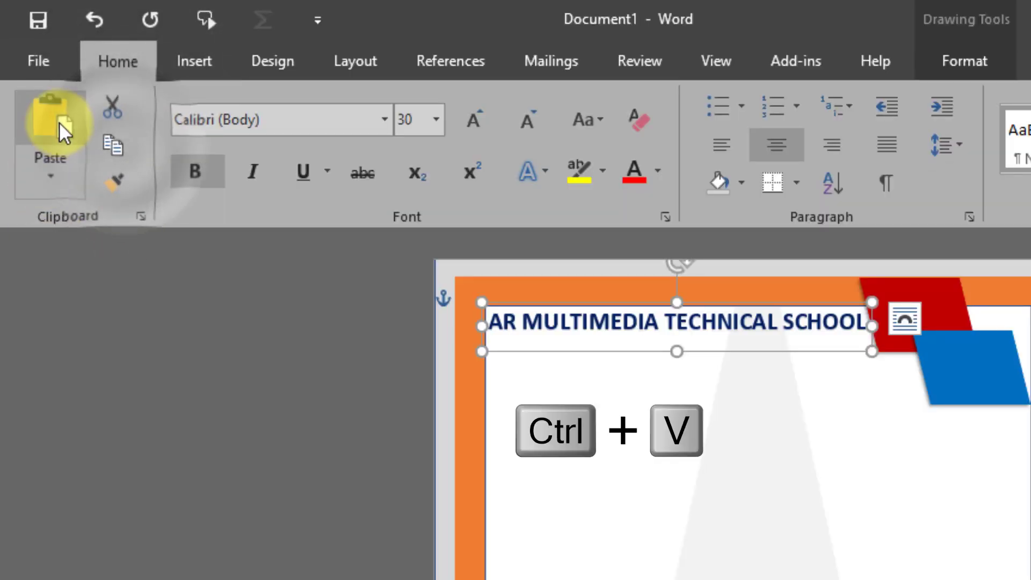
pyautogui.moveTo(610, 361)
pyautogui.mouseDown()
pyautogui.moveTo(603, 394)
pyautogui.moveTo(612, 392)
pyautogui.mouseUp()
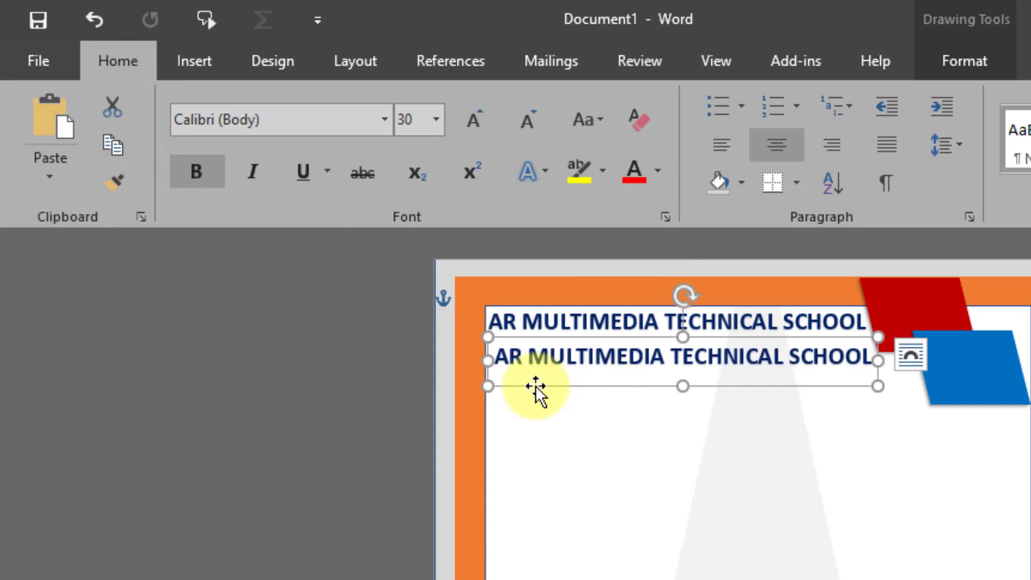
# Make the copy a size 18, dark red 'S,S.C VOCATIONAL' line centred under the title.
pyautogui.moveTo(492, 357); pyautogui.dragTo(871, 359)
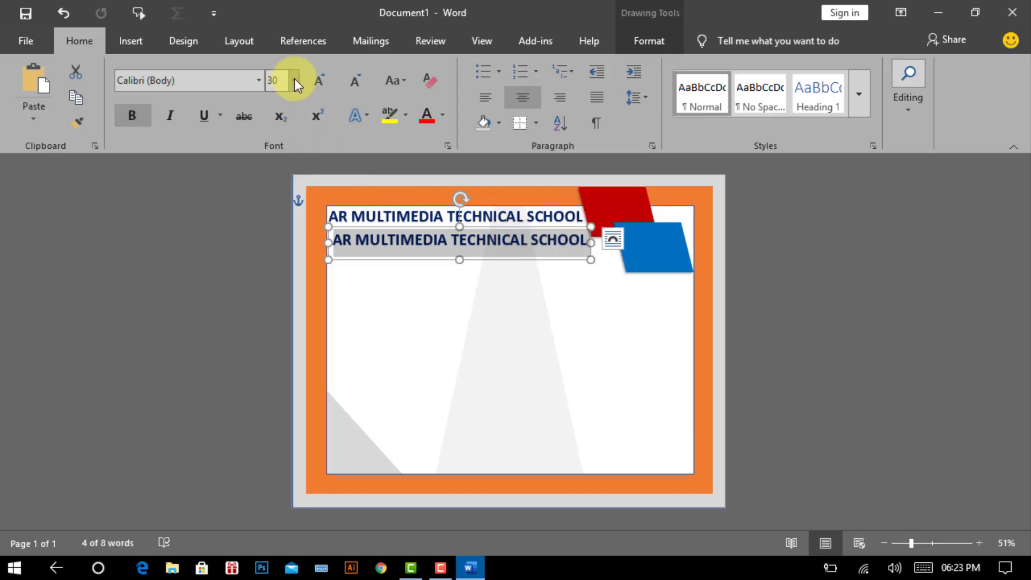
pyautogui.click(294, 81)
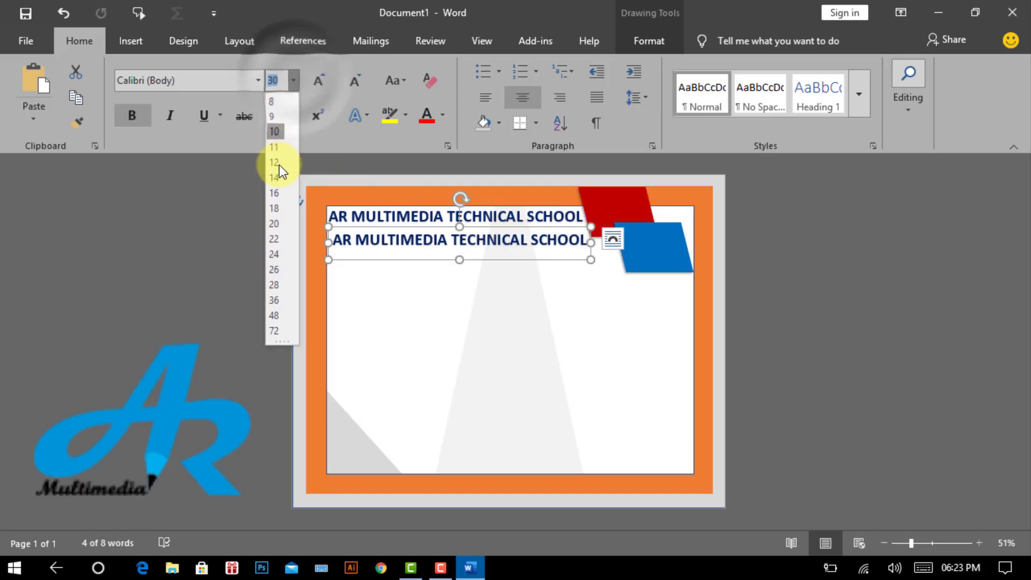
pyautogui.click(279, 205)
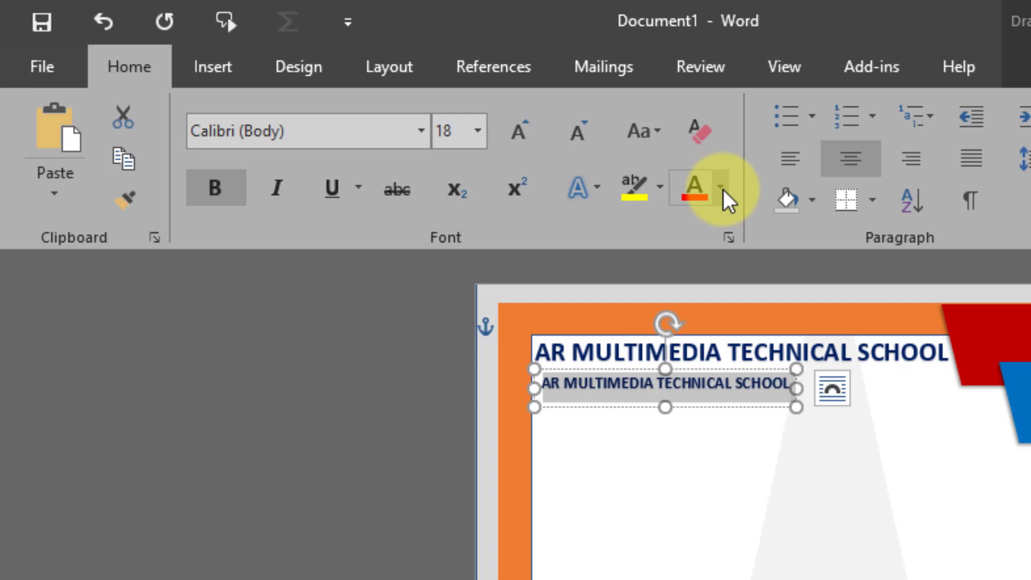
pyautogui.click(443, 115)
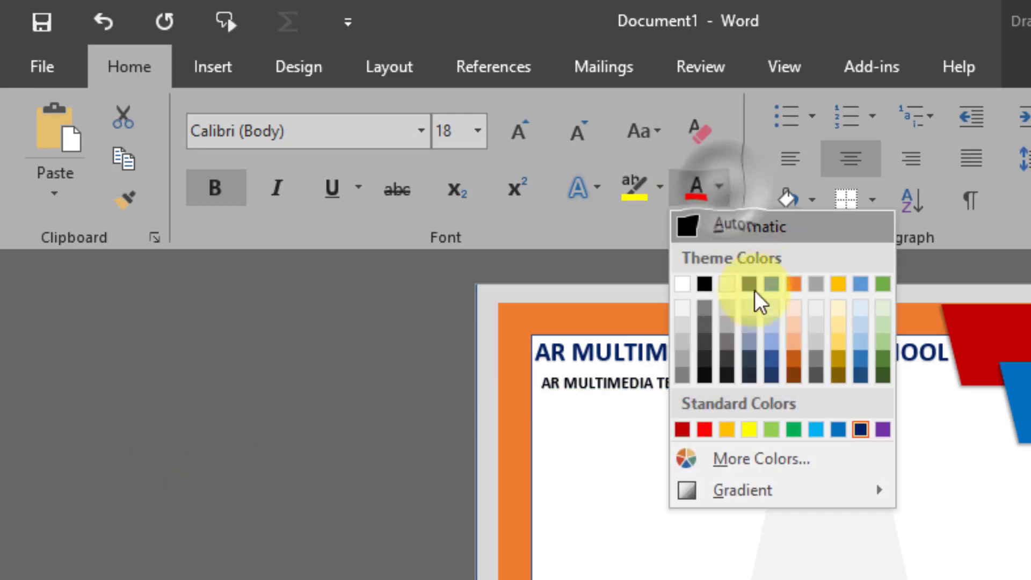
pyautogui.click(680, 425)
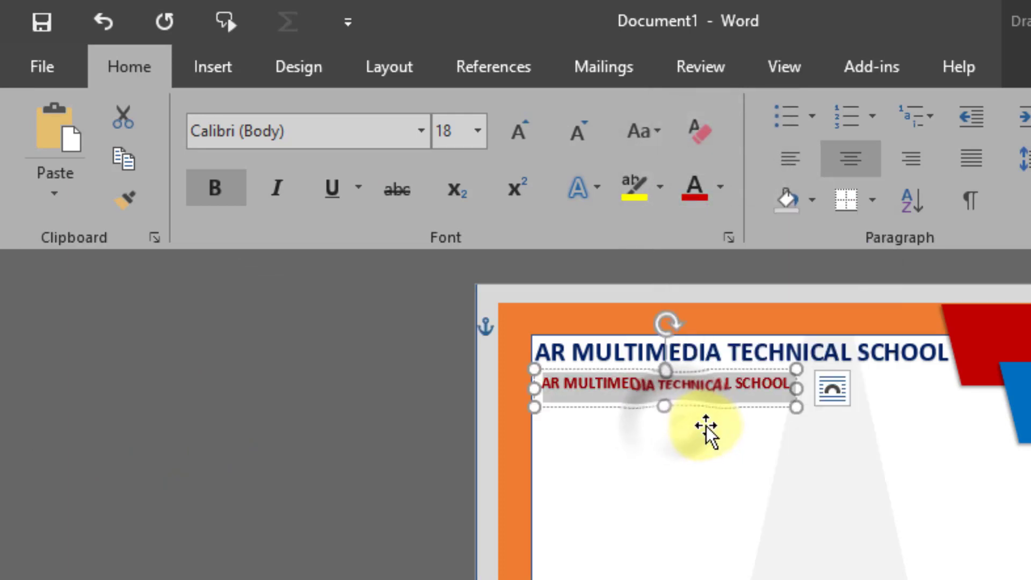
pyautogui.hotkey('ctrl', 'z')
pyautogui.write('S.S.C VOCATIONAL')
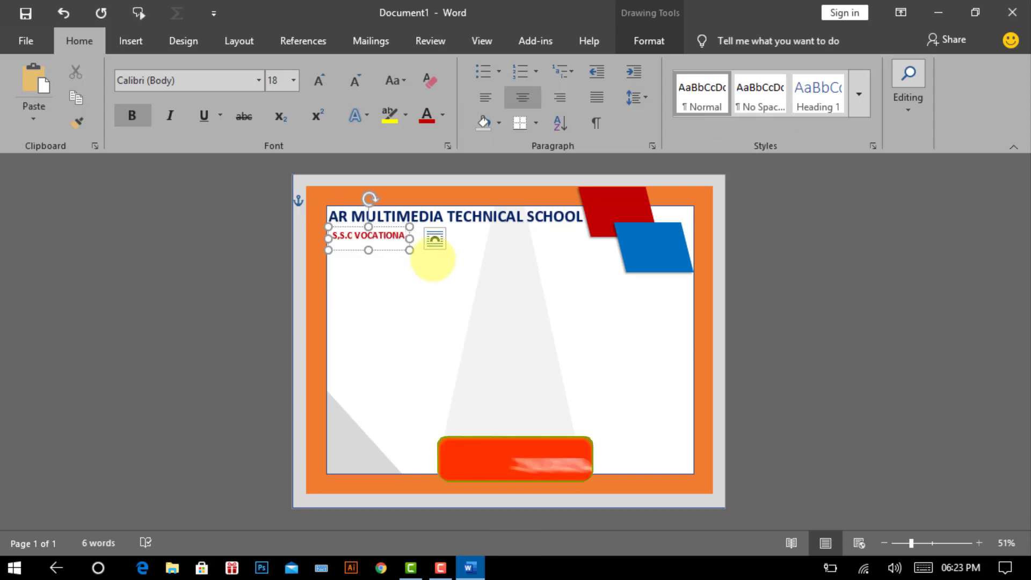
pyautogui.moveTo(383, 250); pyautogui.dragTo(468, 250)
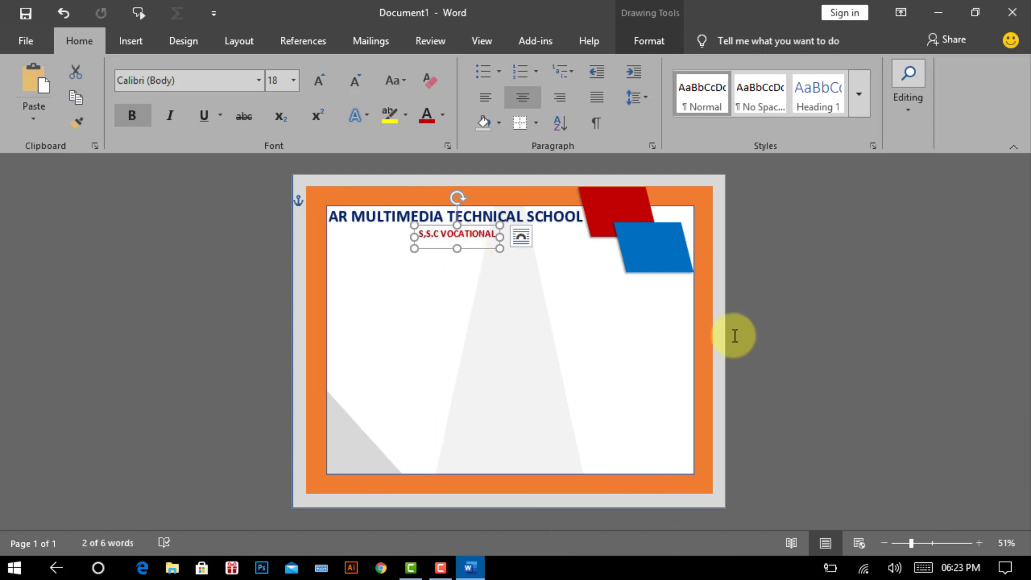
# Duplicate the S,S.C VOCATIONAL box and place the copy beneath it.
pyautogui.hotkey('ctrl', 'c')
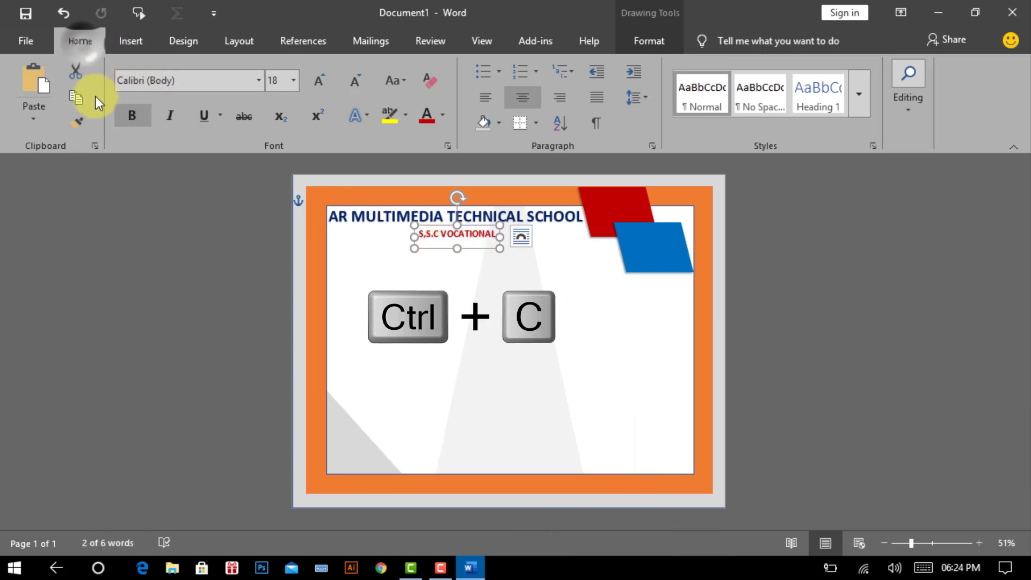
pyautogui.hotkey('ctrl', 'v')
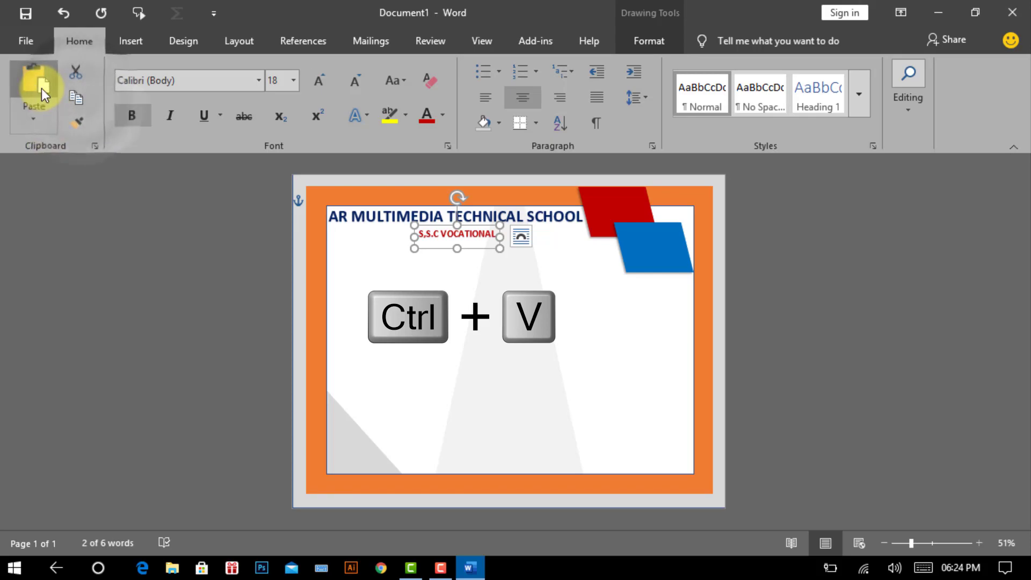
pyautogui.moveTo(427, 247); pyautogui.dragTo(358, 260)
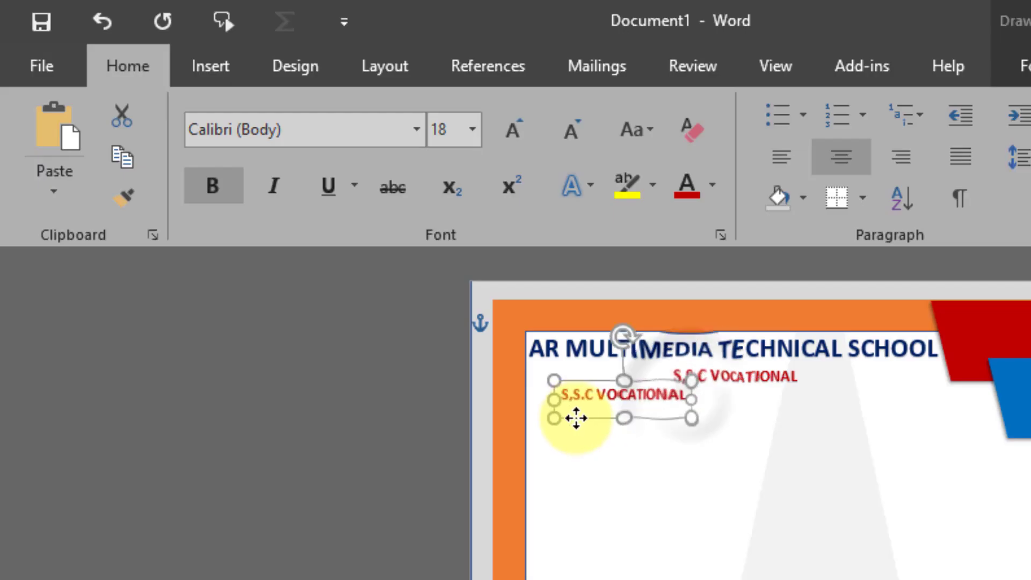
pyautogui.moveTo(576, 417); pyautogui.dragTo(686, 396)
# Set the copy to black size 16, type the school's street address, and centre it.
pyautogui.click(472, 129)
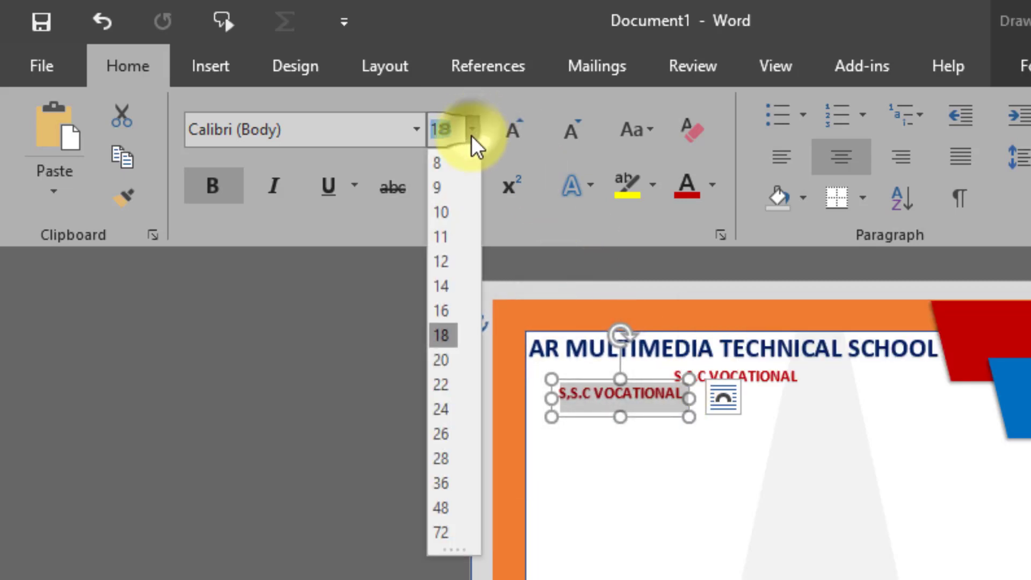
pyautogui.click(453, 316)
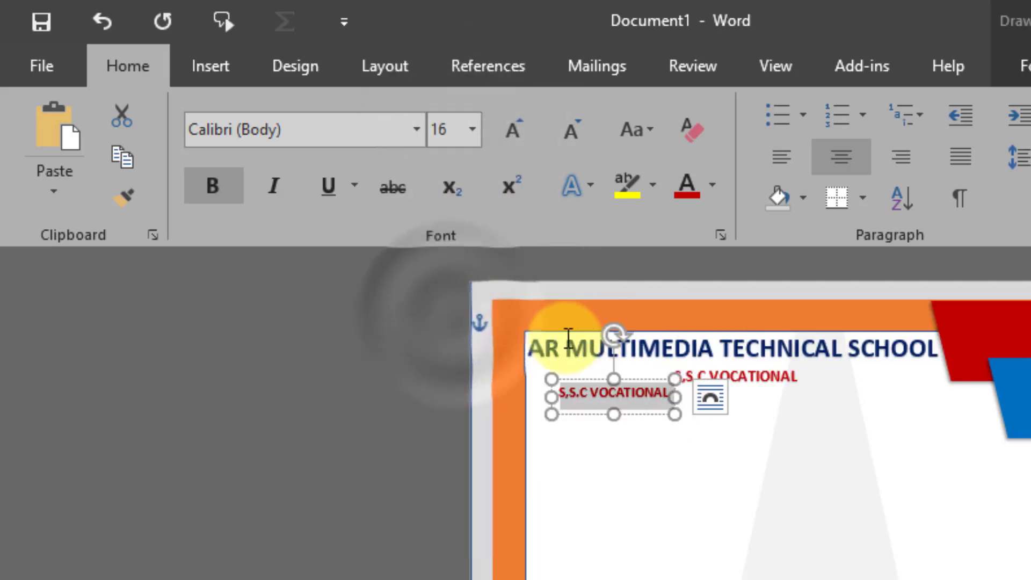
pyautogui.click(713, 183)
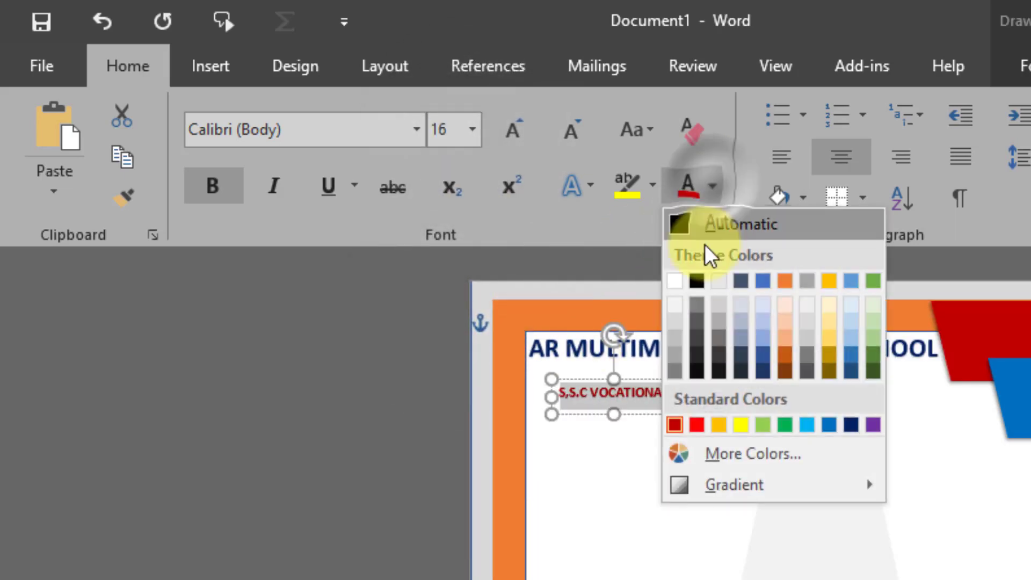
pyautogui.click(692, 280)
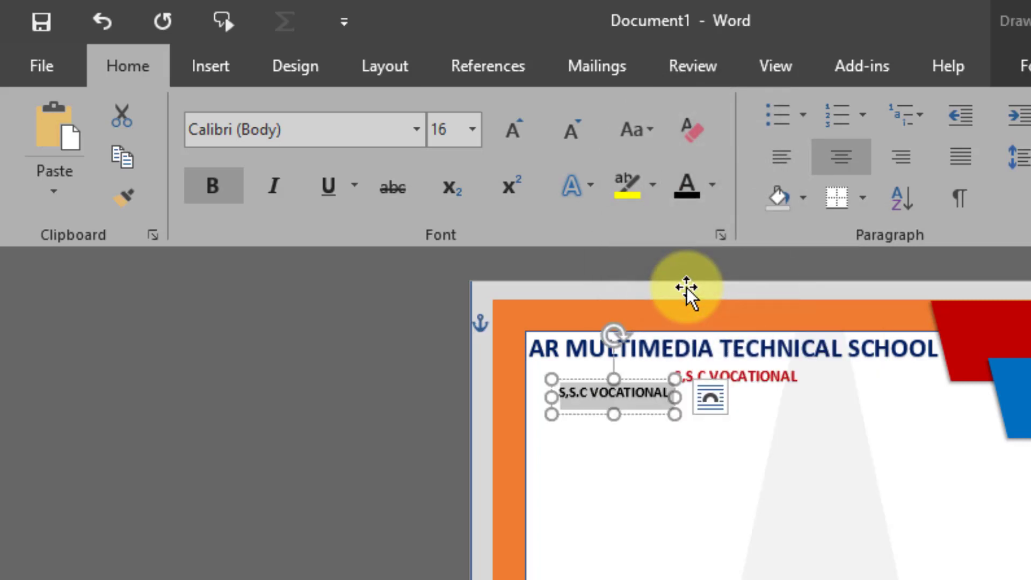
pyautogui.write('Shahporan Gate')
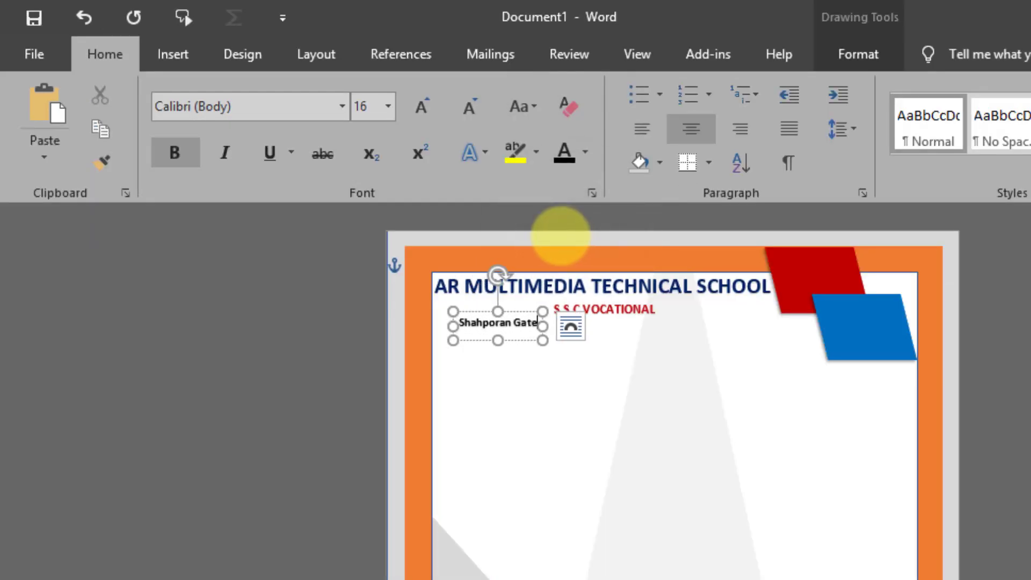
pyautogui.write(', Khadim Nagor, Sylhet-3100')
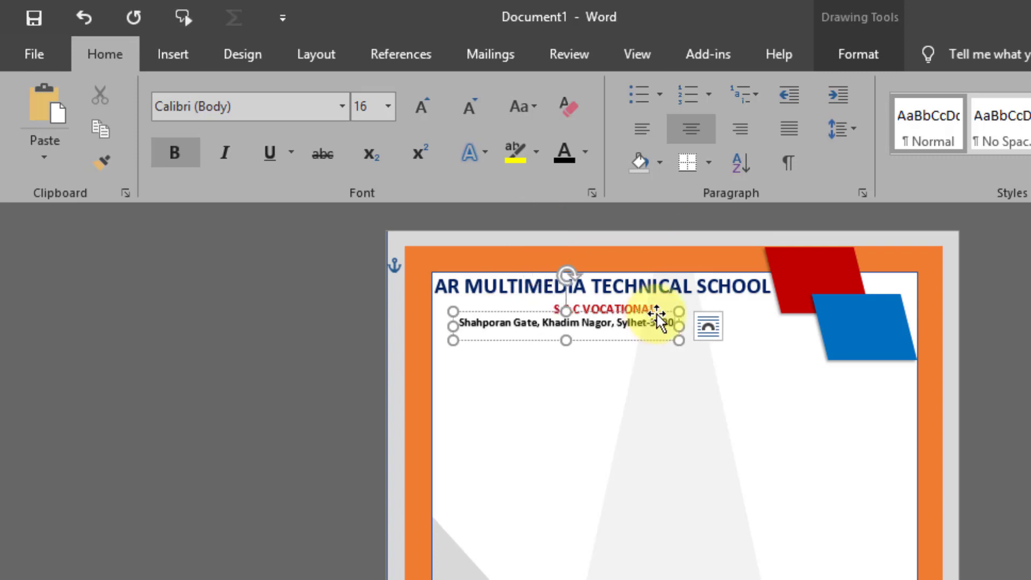
pyautogui.moveTo(658, 316); pyautogui.dragTo(690, 316)
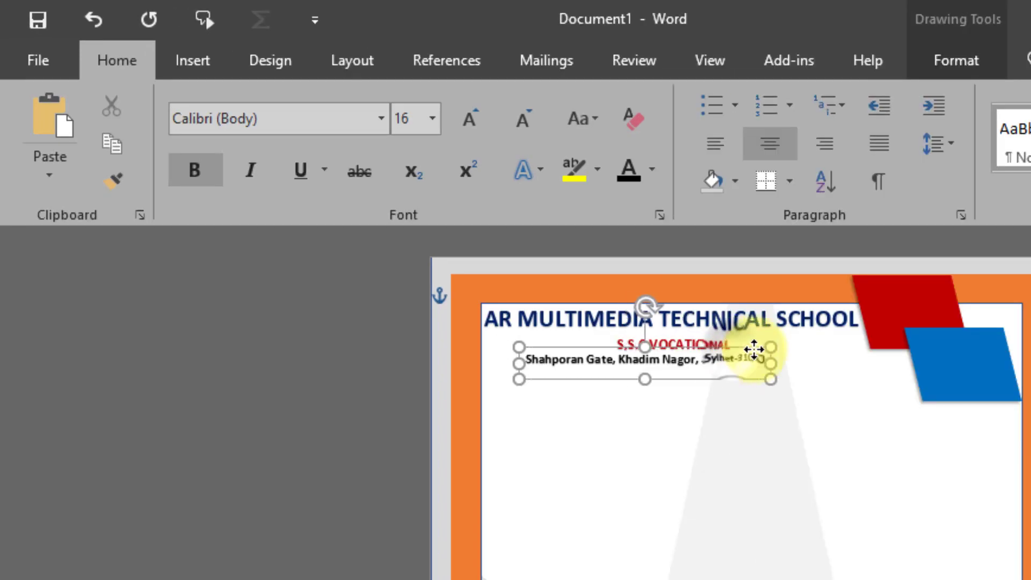
pyautogui.moveTo(767, 351); pyautogui.dragTo(766, 354)
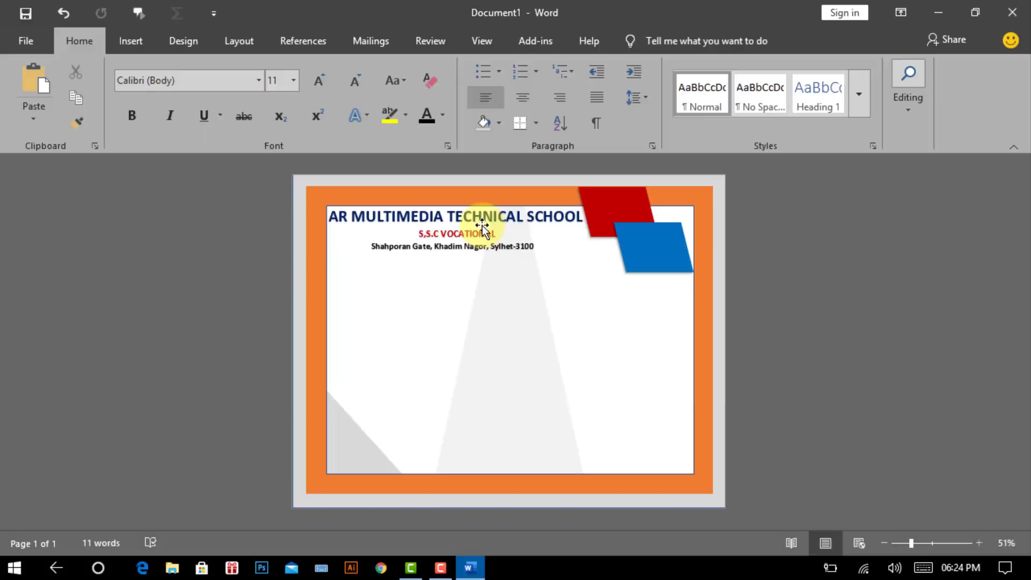
# Zoom to about 116% and draw a no-fill, no-outline text box at left below the address.
pyautogui.click(134, 40)
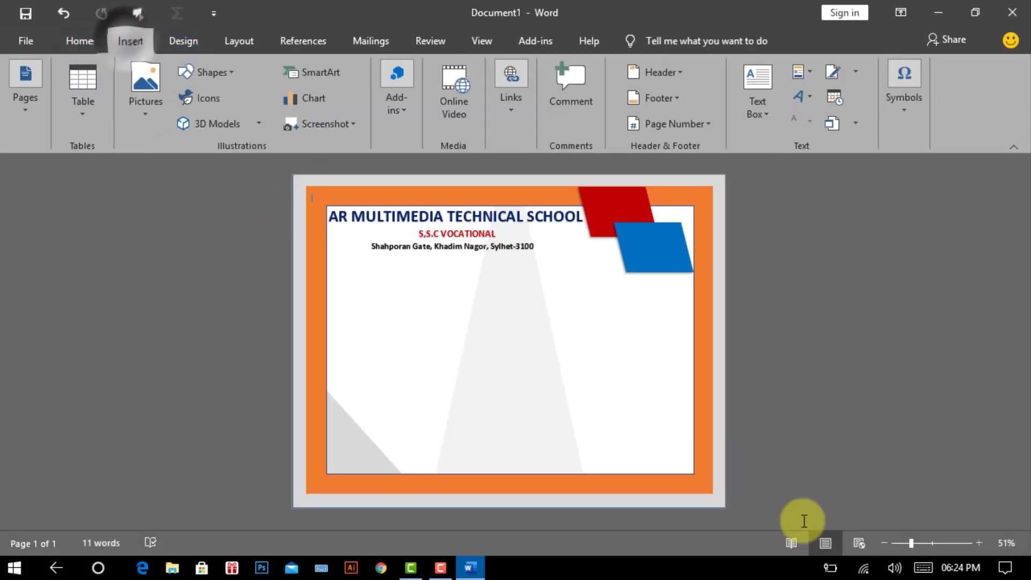
pyautogui.click(934, 543)
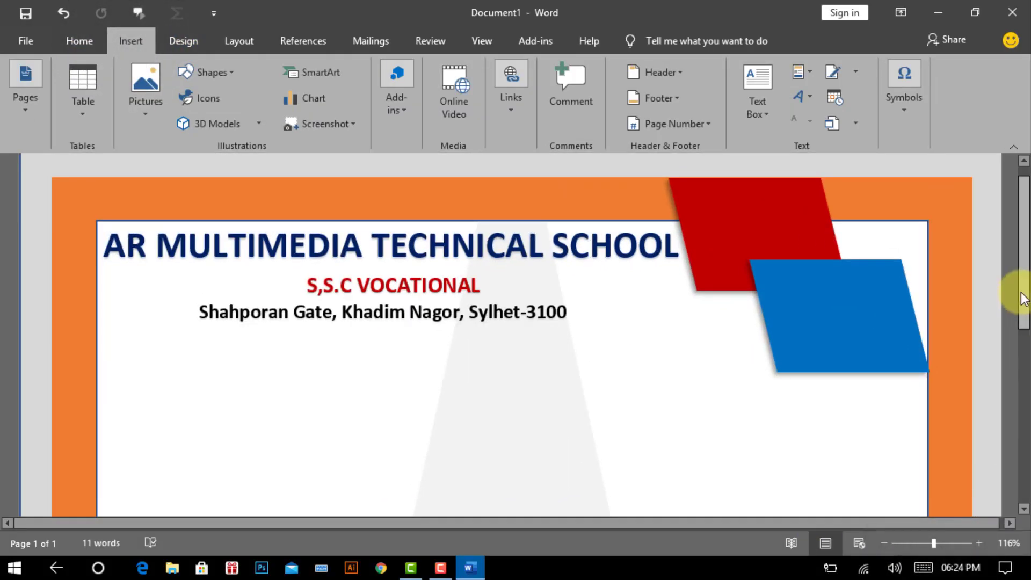
pyautogui.moveTo(1026, 300); pyautogui.dragTo(1023, 321)
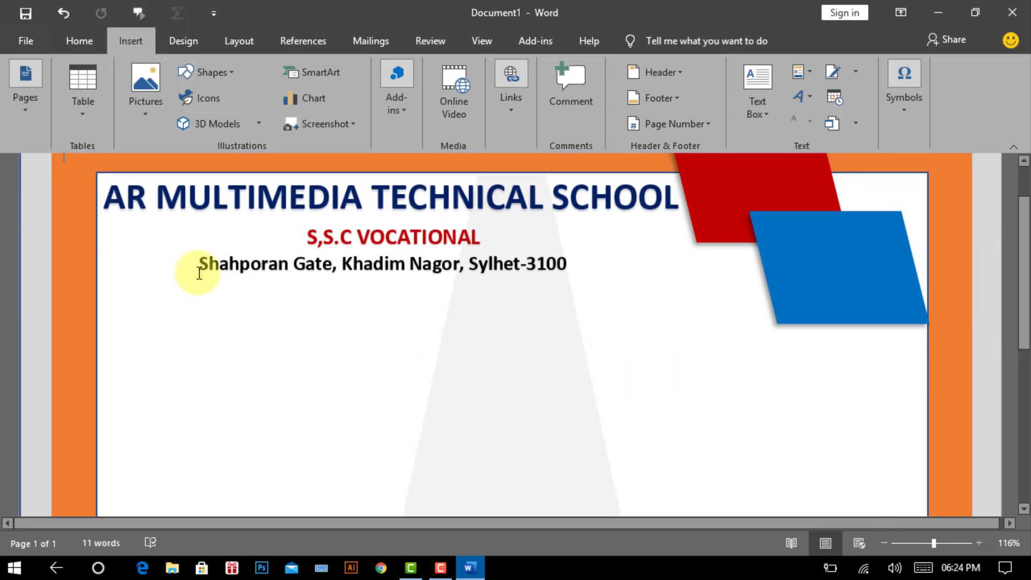
pyautogui.click(757, 107)
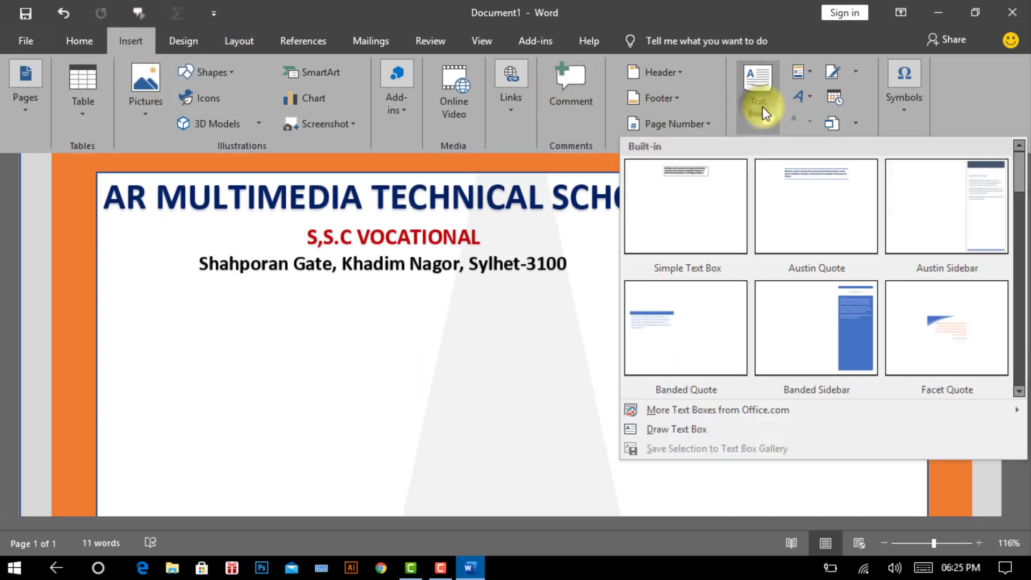
pyautogui.click(687, 428)
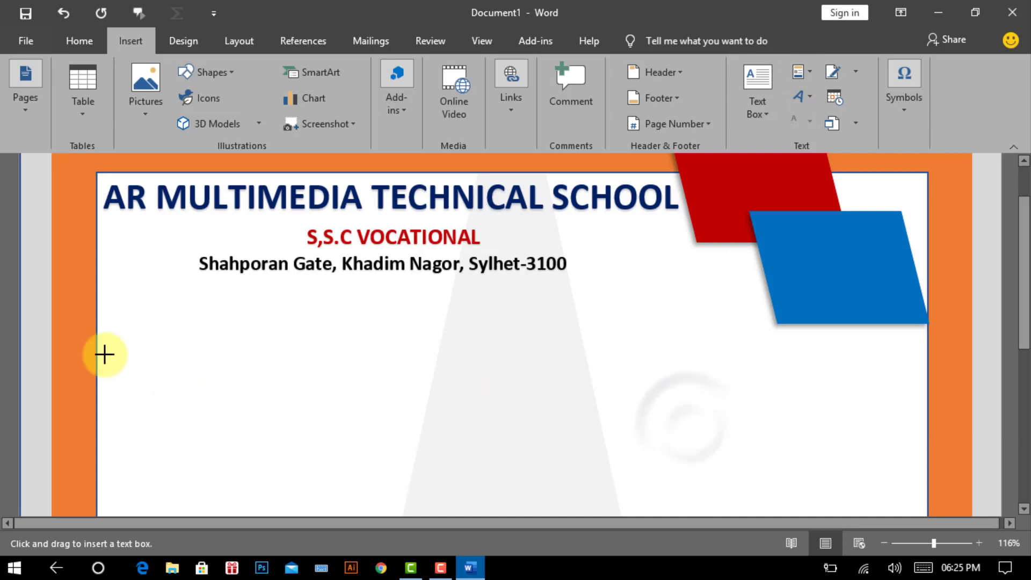
pyautogui.moveTo(99, 321); pyautogui.dragTo(257, 353)
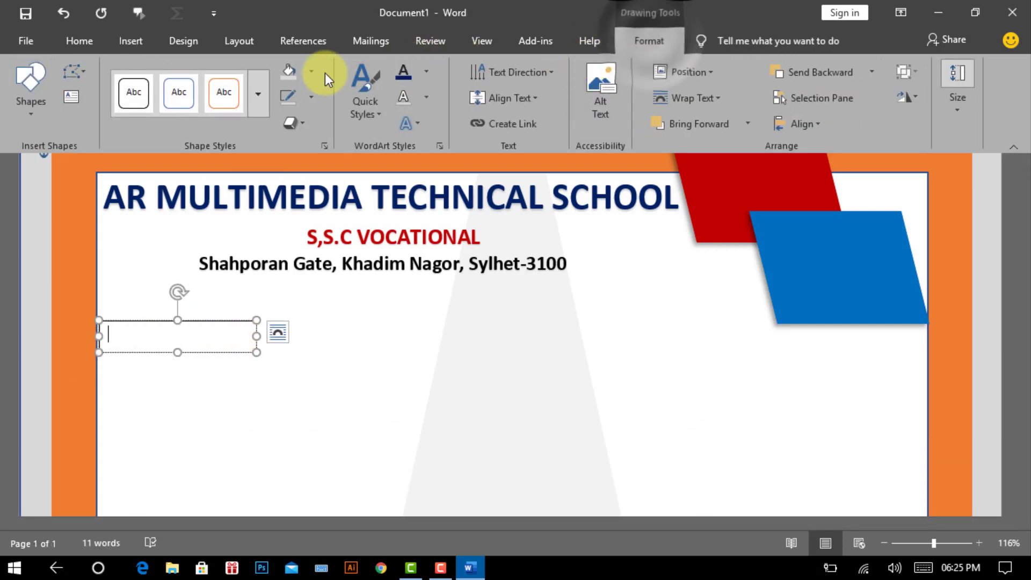
pyautogui.click(310, 70)
pyautogui.click(314, 220)
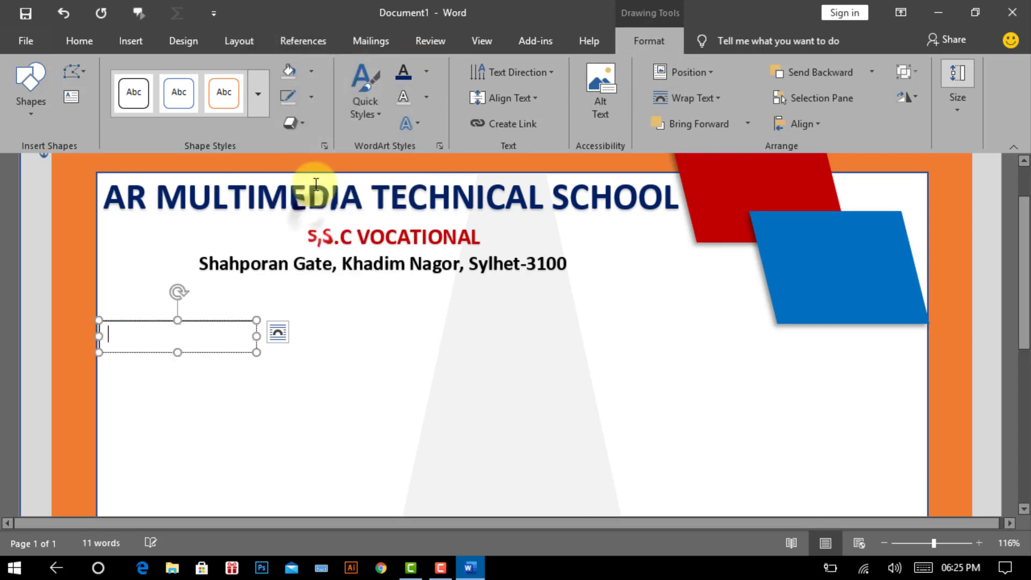
pyautogui.click(311, 97)
pyautogui.click(314, 243)
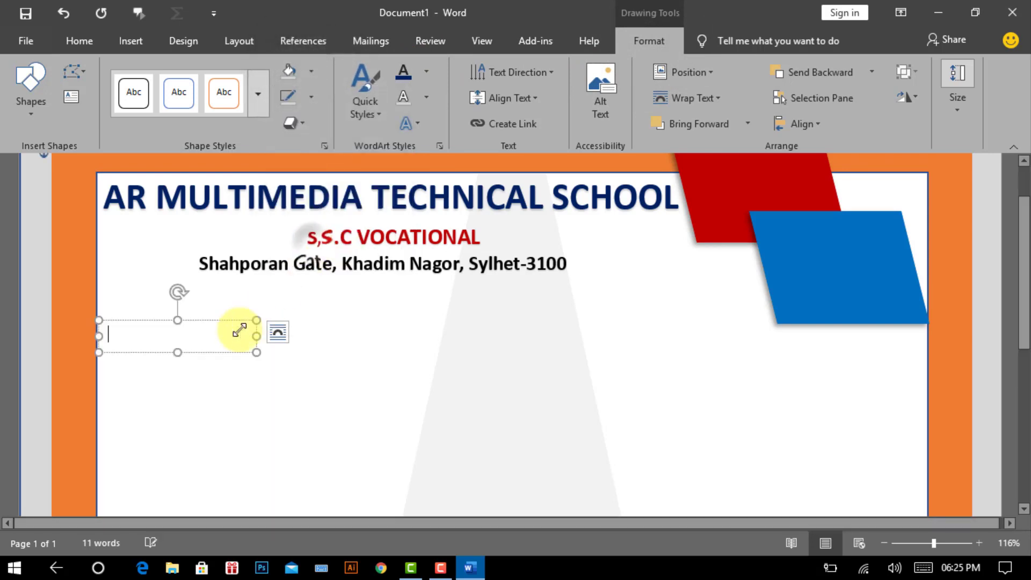
# Type 'Ref. No. ......' at size 16 in the box, then copy and paste the box.
pyautogui.click(88, 44)
pyautogui.click(293, 80)
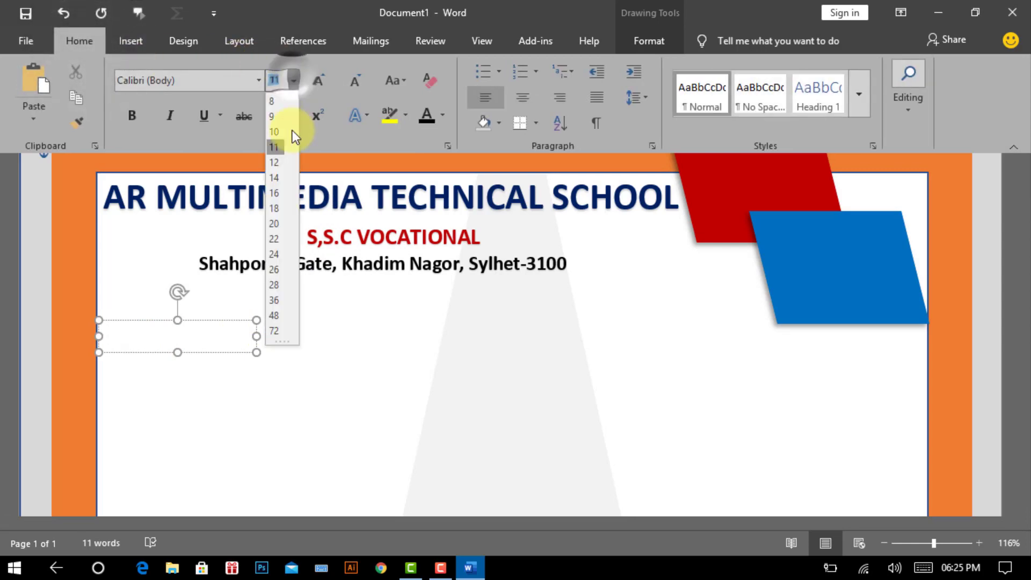
pyautogui.click(275, 192)
pyautogui.write('R')
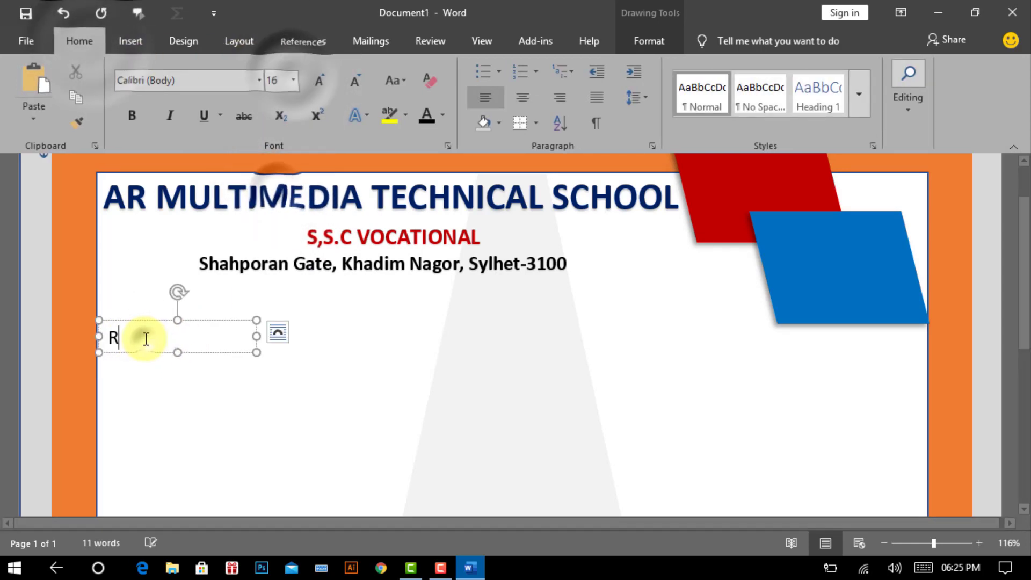
pyautogui.write('ef. No. ......')
pyautogui.click(185, 321)
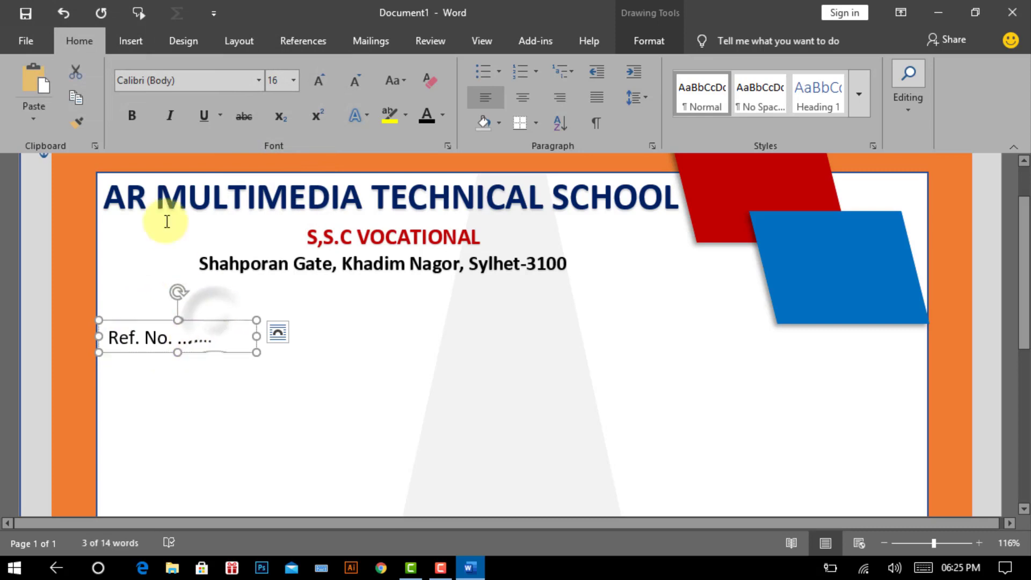
pyautogui.hotkey('ctrl', 'c')
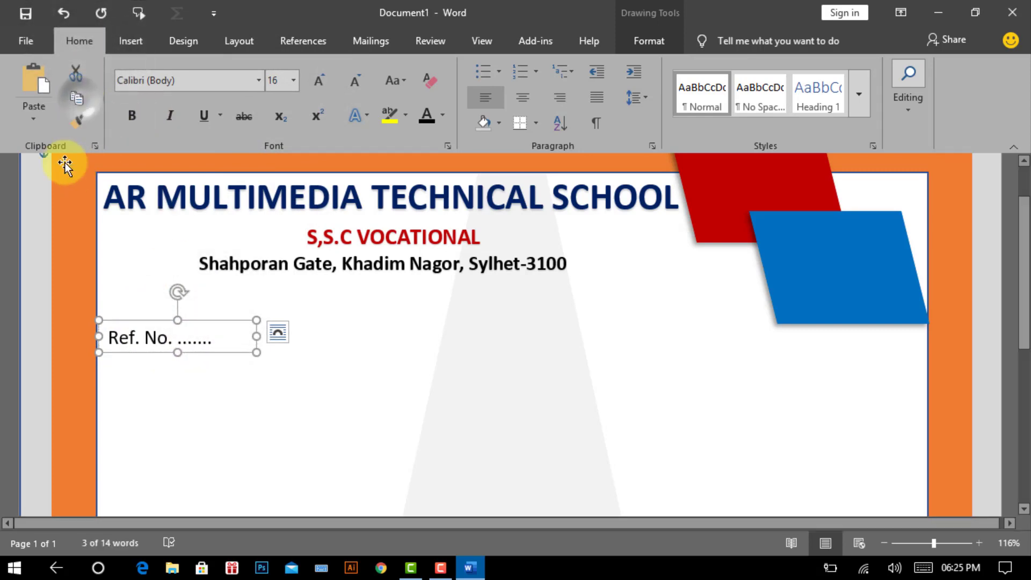
pyautogui.hotkey('ctrl', 'v')
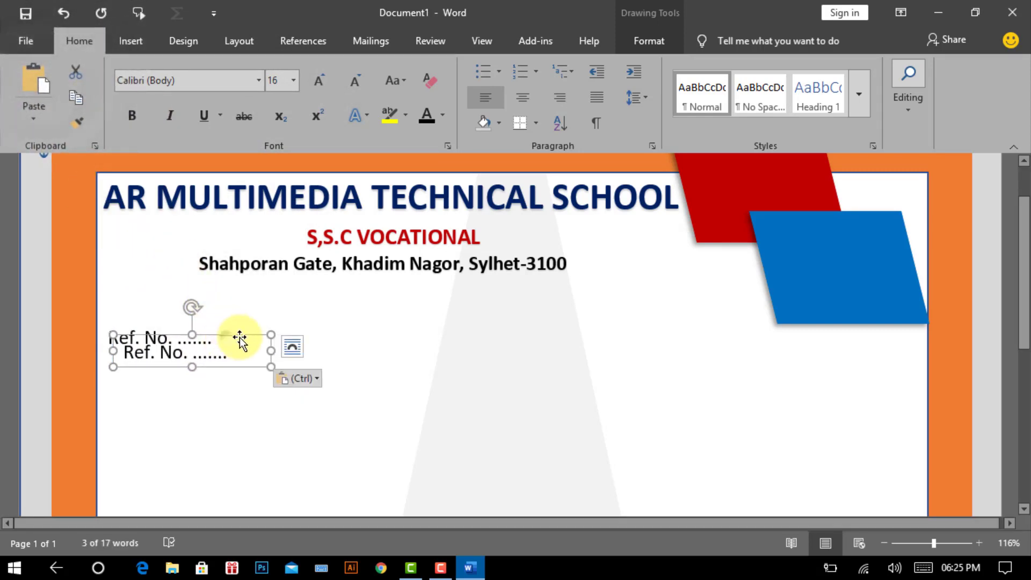
# Move the copy to the right end of the line and retype it as 'Date. .......'.
pyautogui.moveTo(236, 339); pyautogui.dragTo(906, 332)
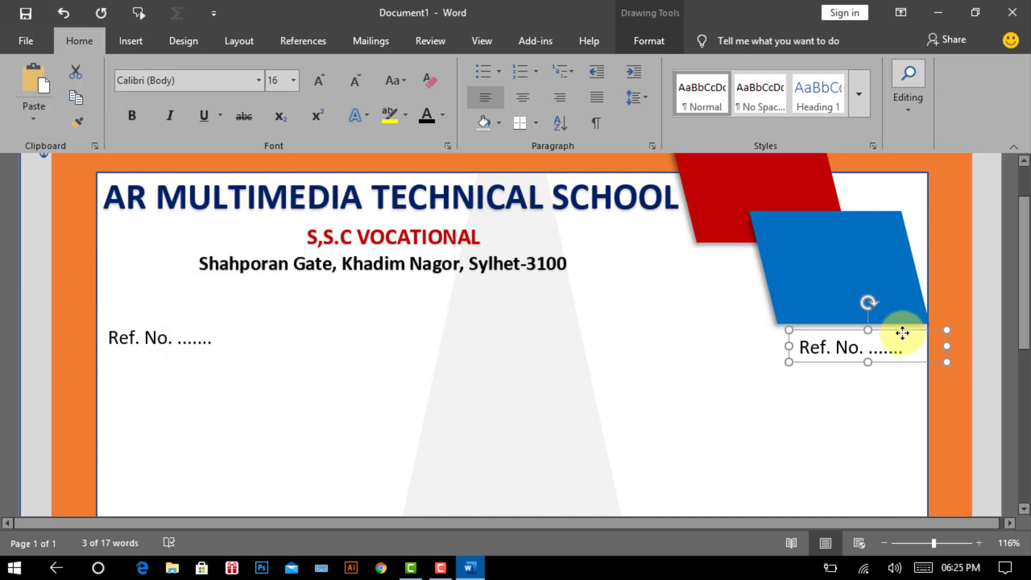
pyautogui.moveTo(831, 349); pyautogui.dragTo(844, 348)
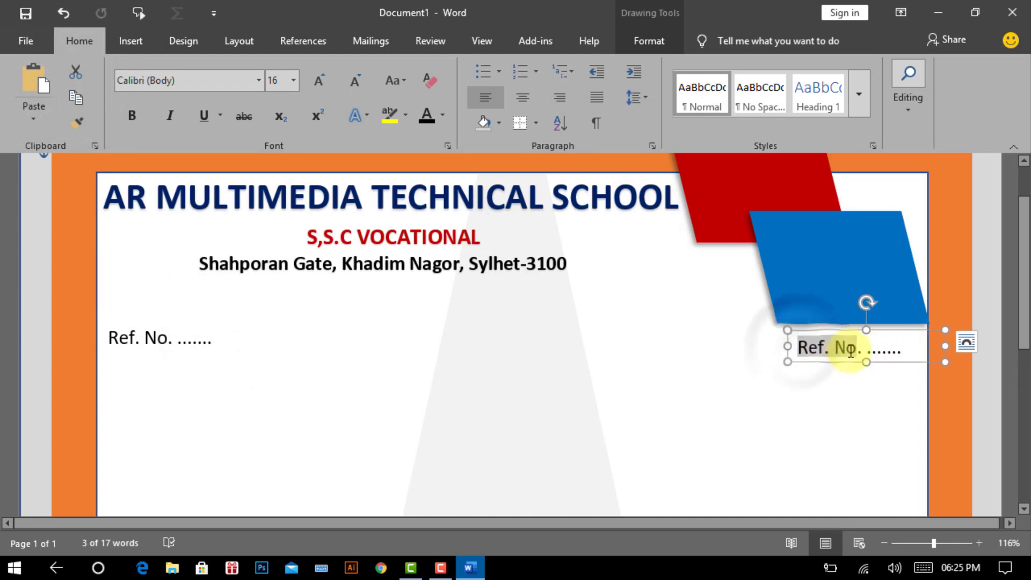
pyautogui.write('Date. .......')
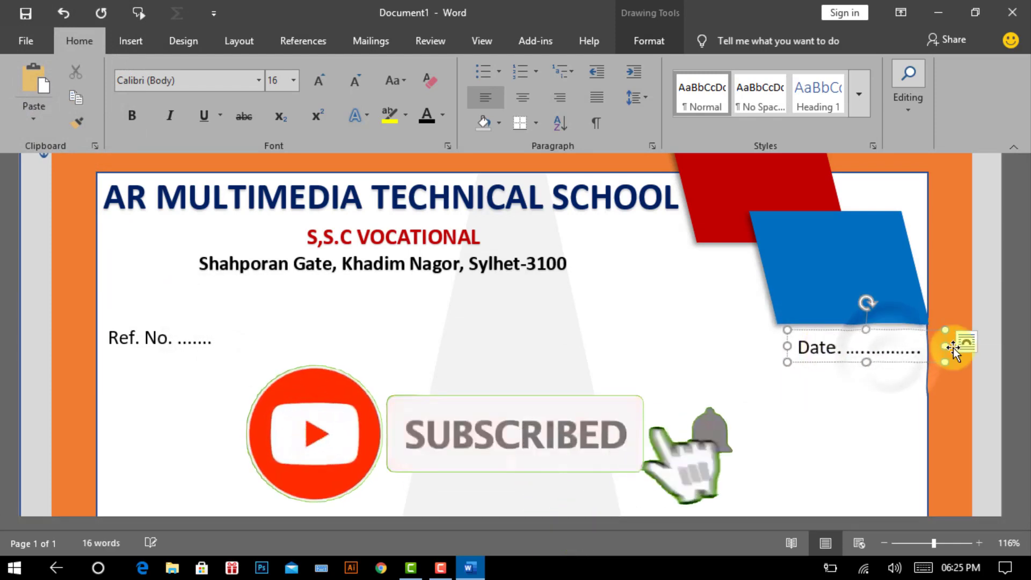
pyautogui.click(851, 349)
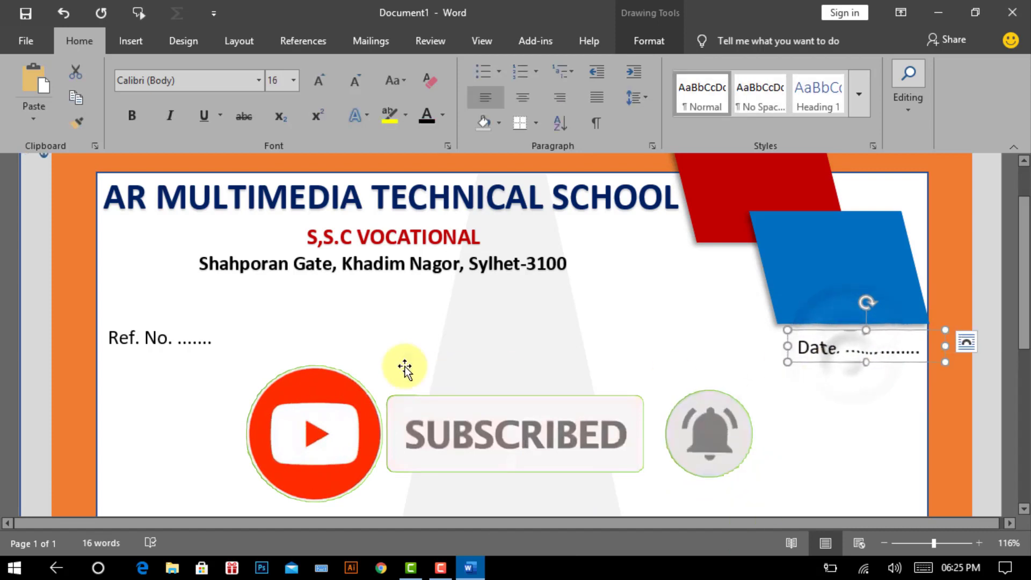
# Top-align the Ref. No. and Date boxes and nudge both down slightly.
pyautogui.keyDown('shift'); pyautogui.click(169, 342); pyautogui.keyUp('shift')
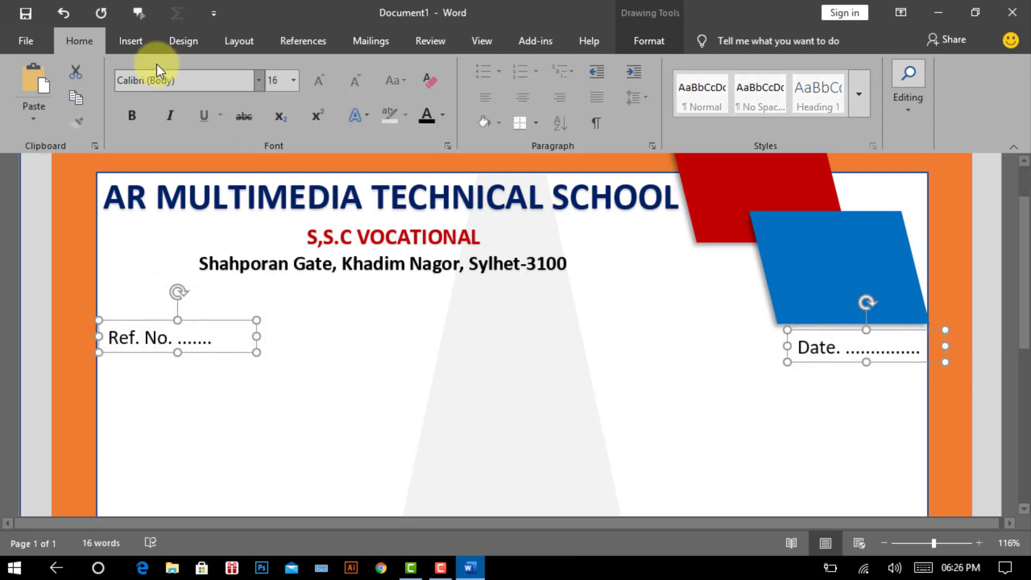
pyautogui.click(650, 42)
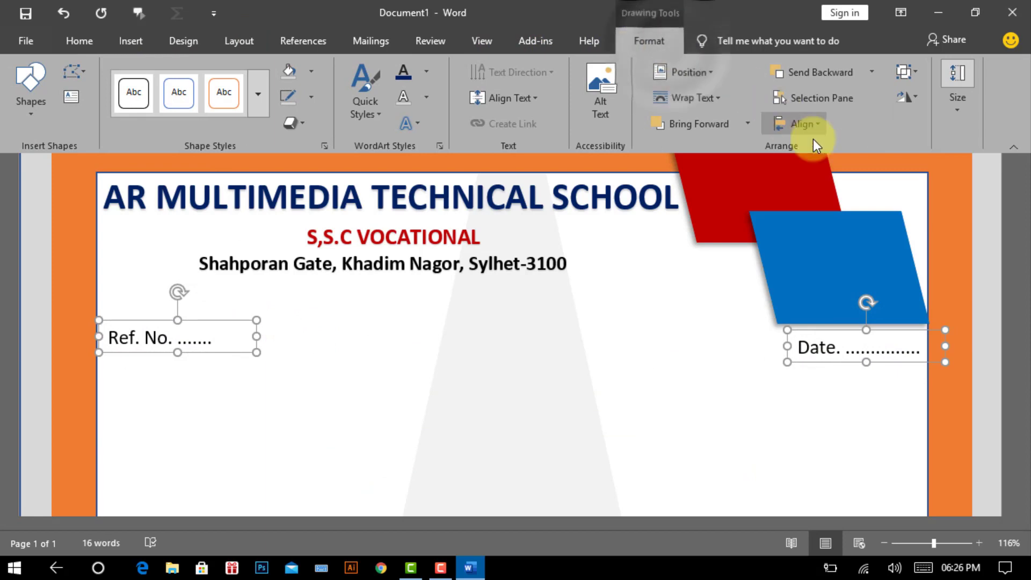
pyautogui.click(819, 122)
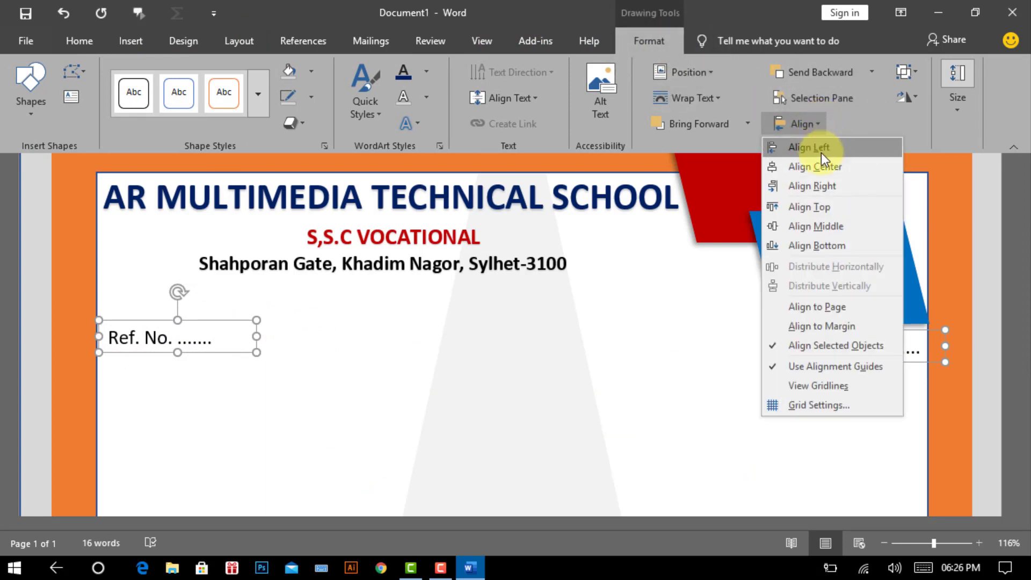
pyautogui.click(815, 208)
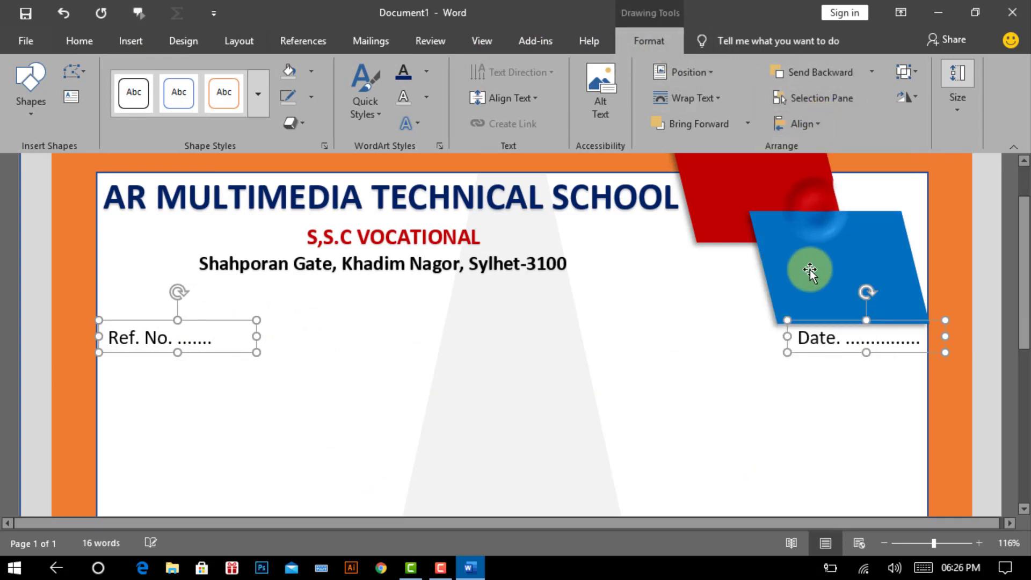
pyautogui.press('Down')
pyautogui.press('Down')
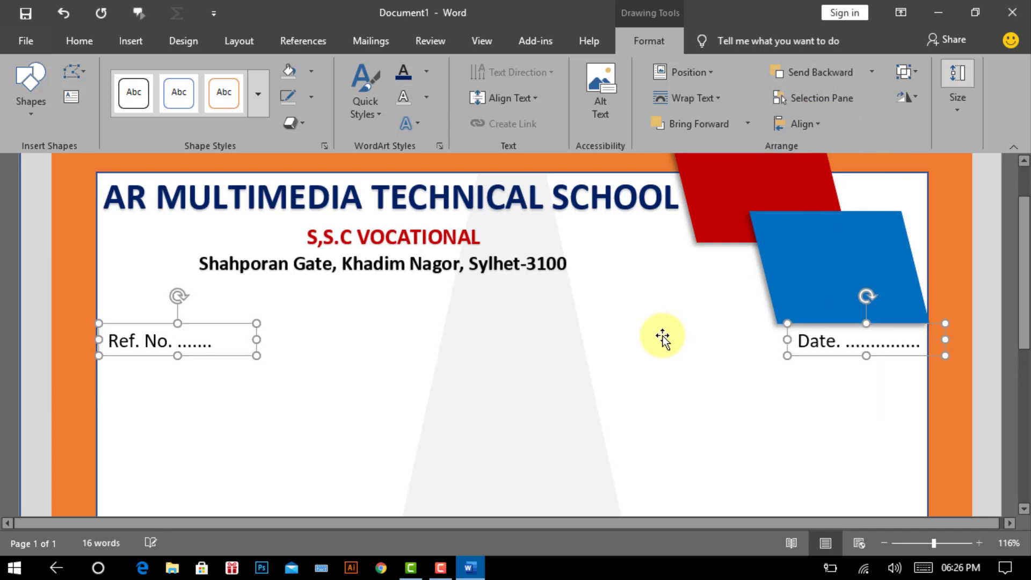
pyautogui.click(538, 376)
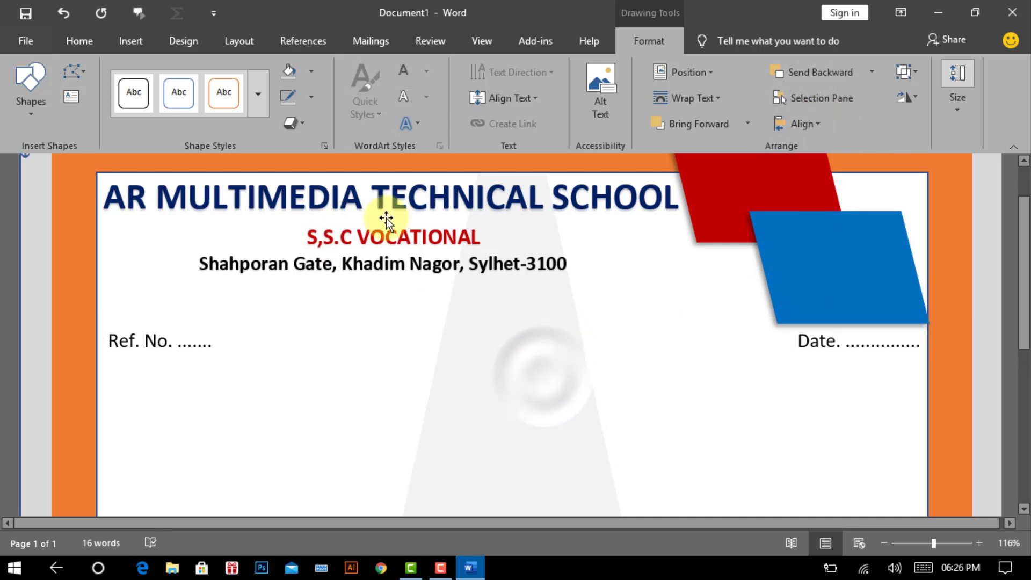
# Shorten the school title box to fit its text and paste a copy of it.
pyautogui.click(411, 199)
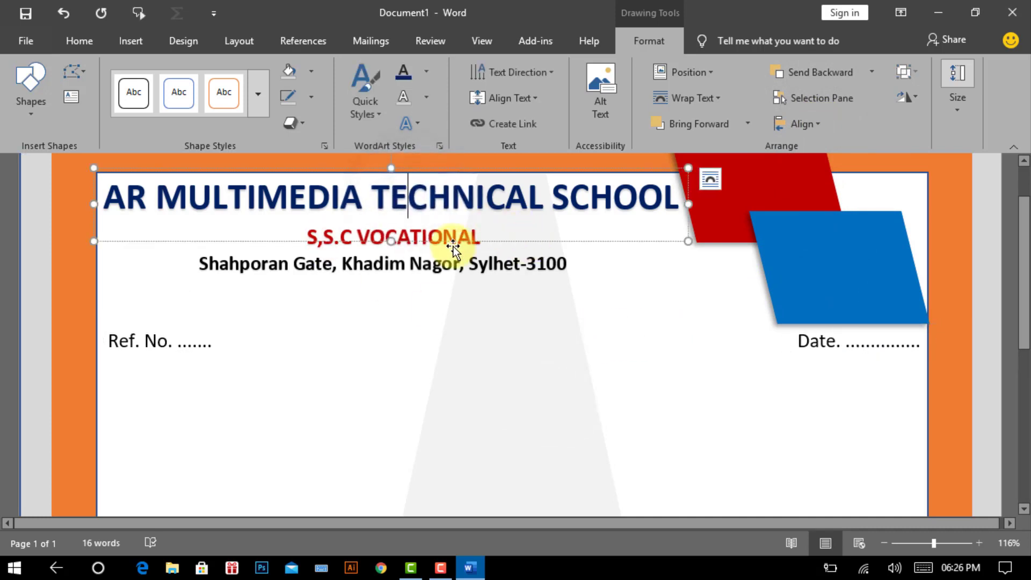
pyautogui.moveTo(393, 239); pyautogui.dragTo(392, 214)
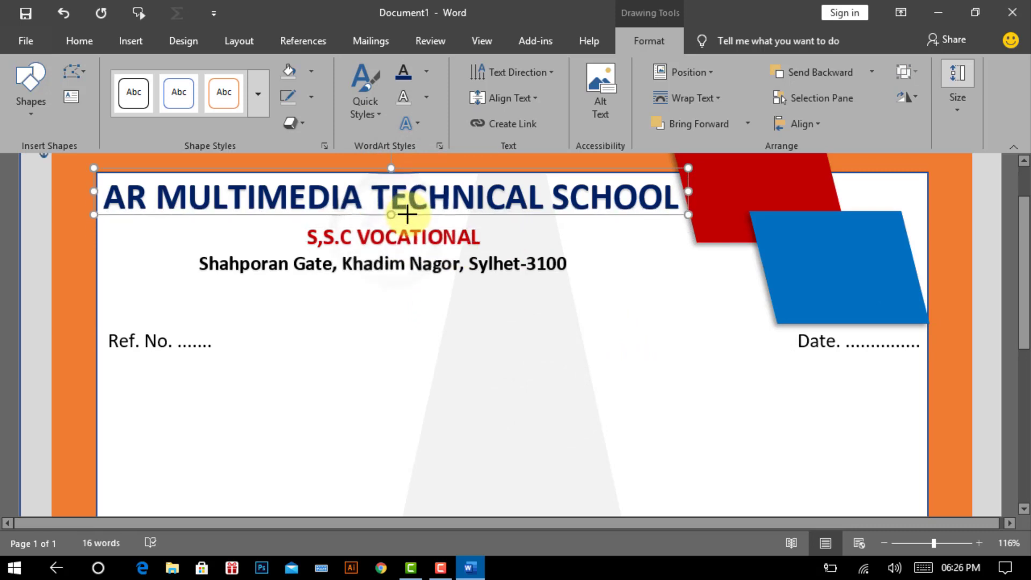
pyautogui.click(80, 41)
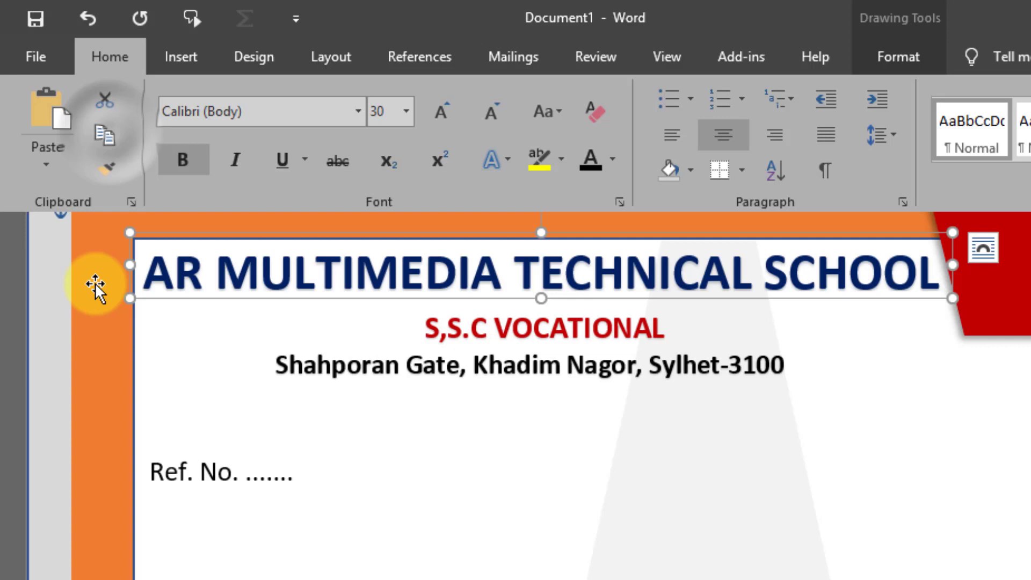
pyautogui.click(57, 115)
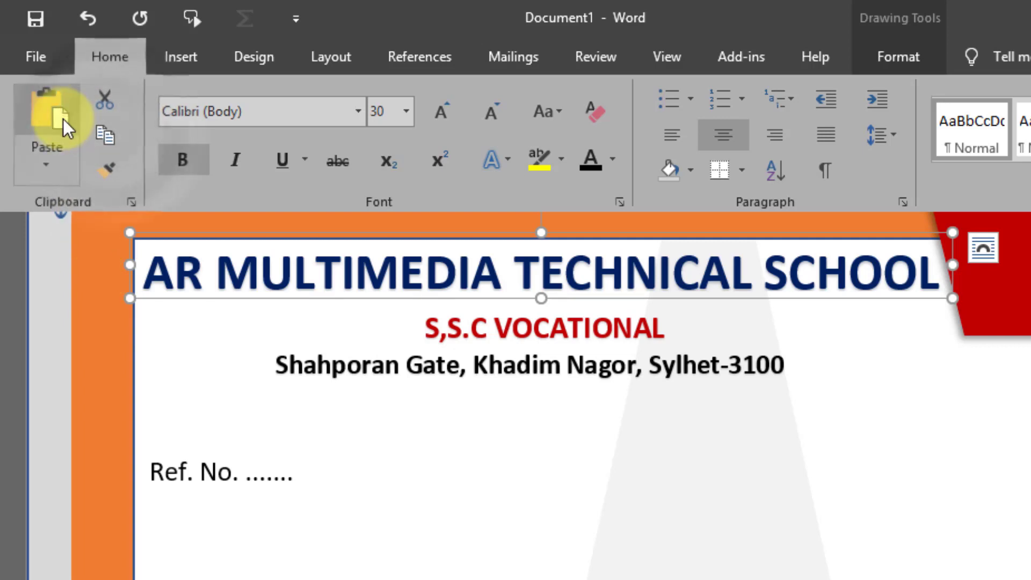
pyautogui.click(654, 294)
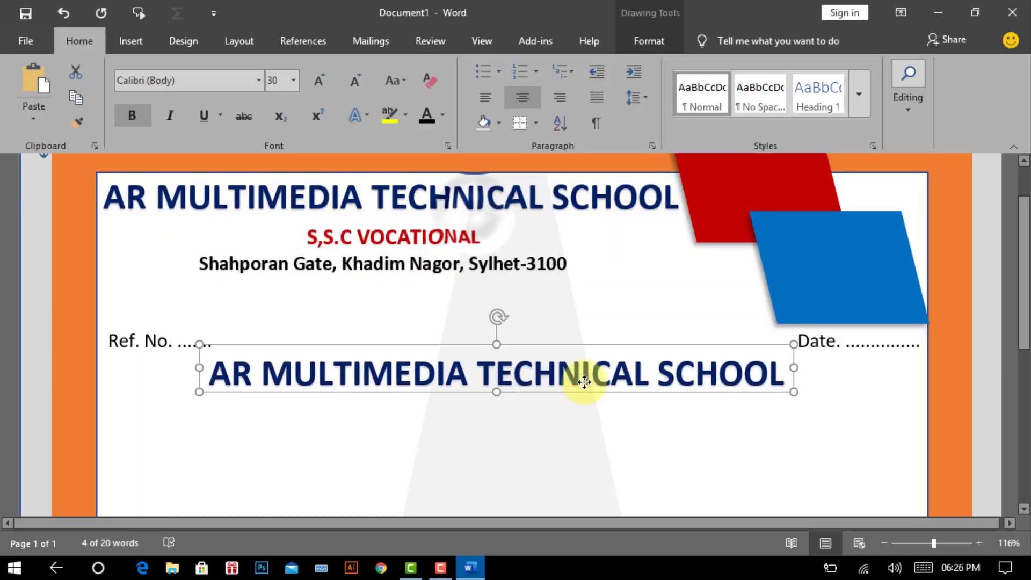
# Place the copy on the Ref. No./Date line, retype it as 'Testimonial', and centre it.
pyautogui.moveTo(725, 414); pyautogui.dragTo(591, 354)
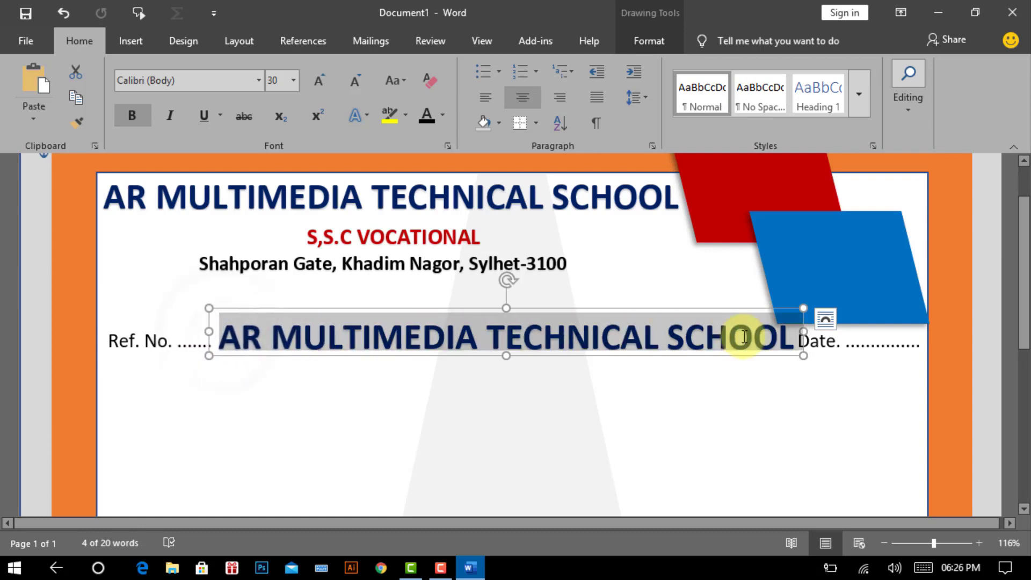
pyautogui.moveTo(225, 337); pyautogui.dragTo(765, 350)
pyautogui.write('Test')
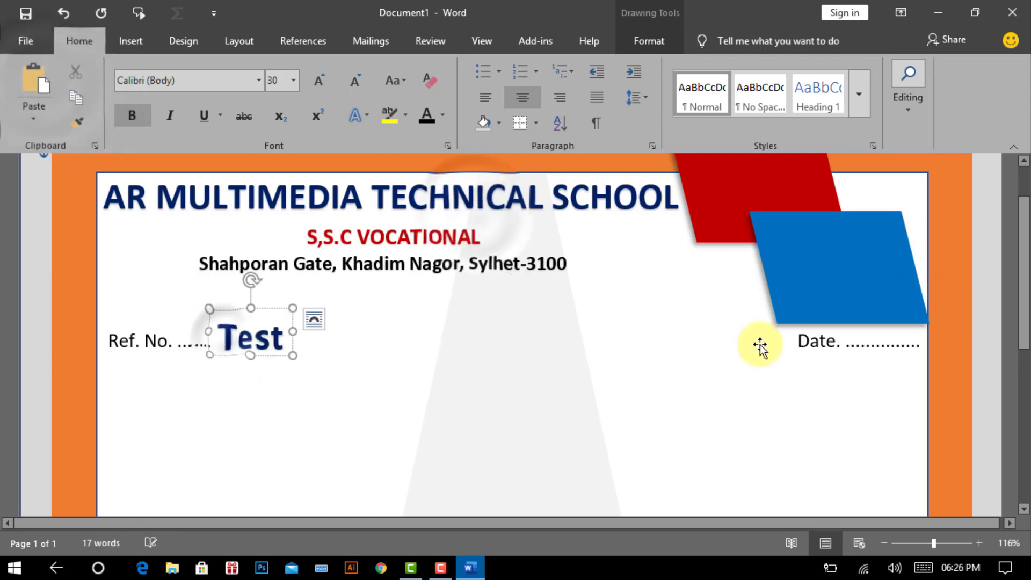
pyautogui.write('imonial')
pyautogui.moveTo(439, 307); pyautogui.dragTo(543, 307)
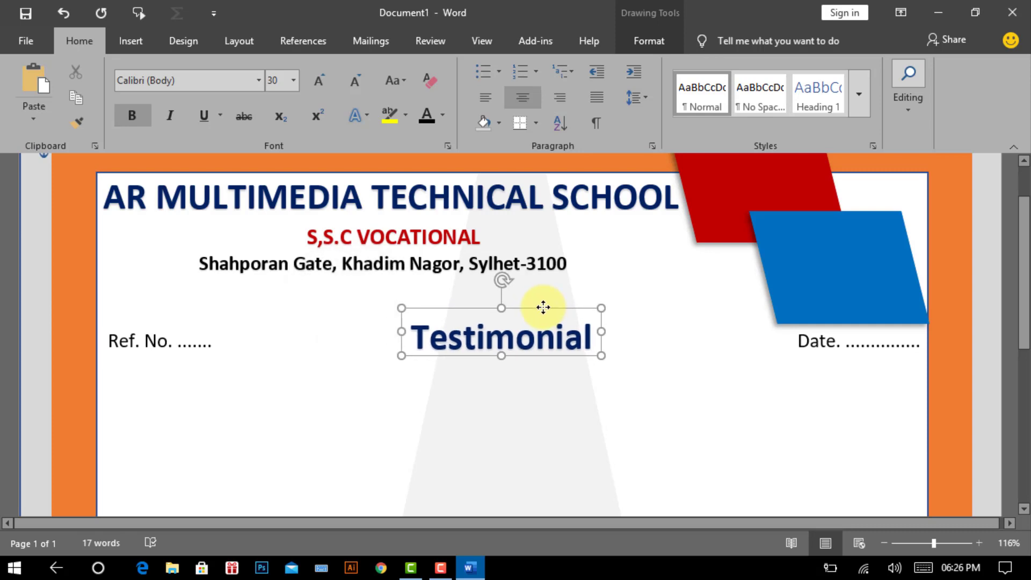
pyautogui.keyDown('shift'); pyautogui.click(163, 336); pyautogui.keyUp('shift')
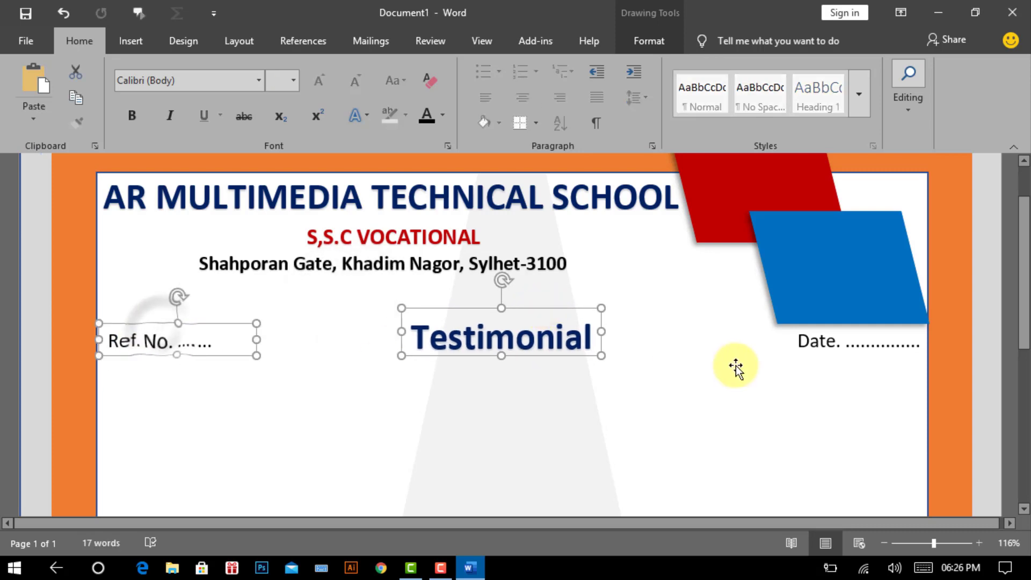
pyautogui.keyDown('shift'); pyautogui.click(810, 341); pyautogui.keyUp('shift')
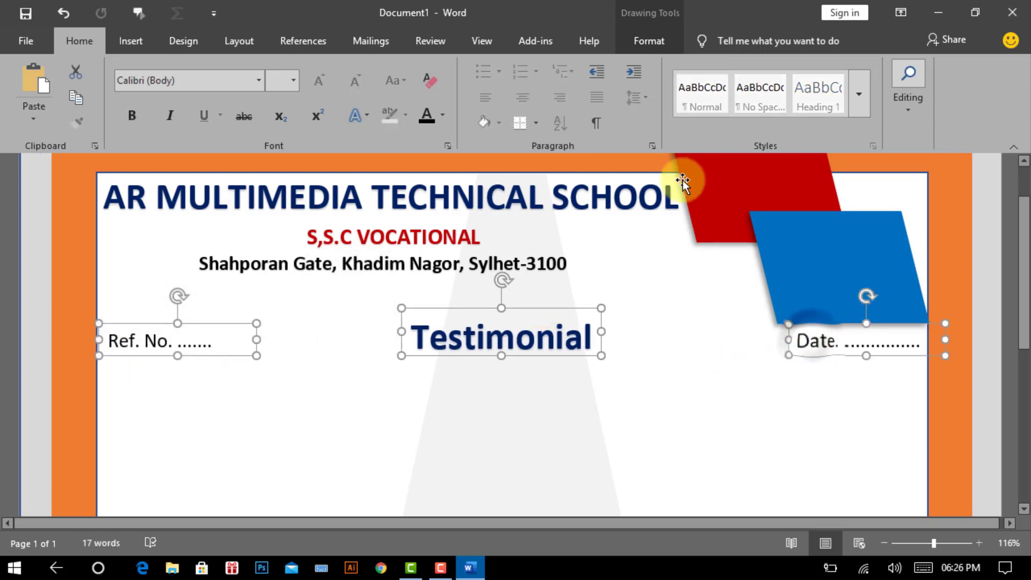
# Top-align the Ref. No., Testimonial and Date boxes and nudge them down two steps.
pyautogui.click(664, 46)
pyautogui.click(814, 124)
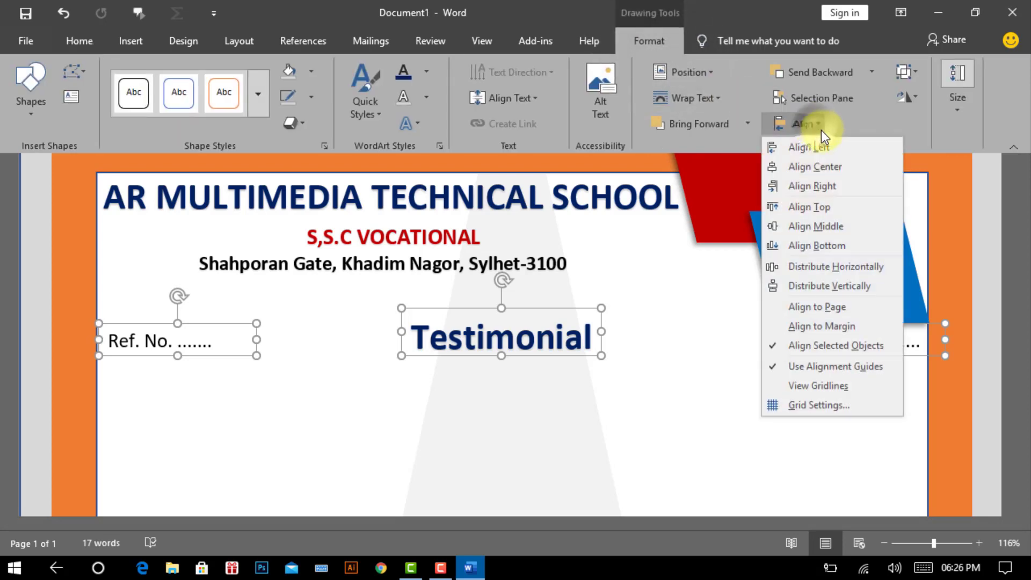
pyautogui.click(823, 214)
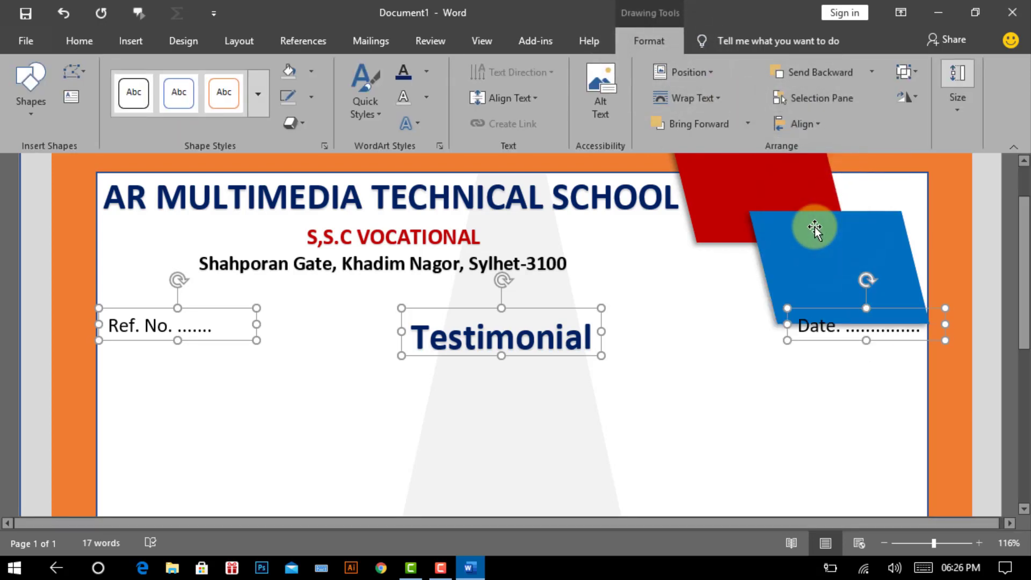
pyautogui.press('Down')
pyautogui.press('Down')
pyautogui.press('Down')
pyautogui.press('Down')
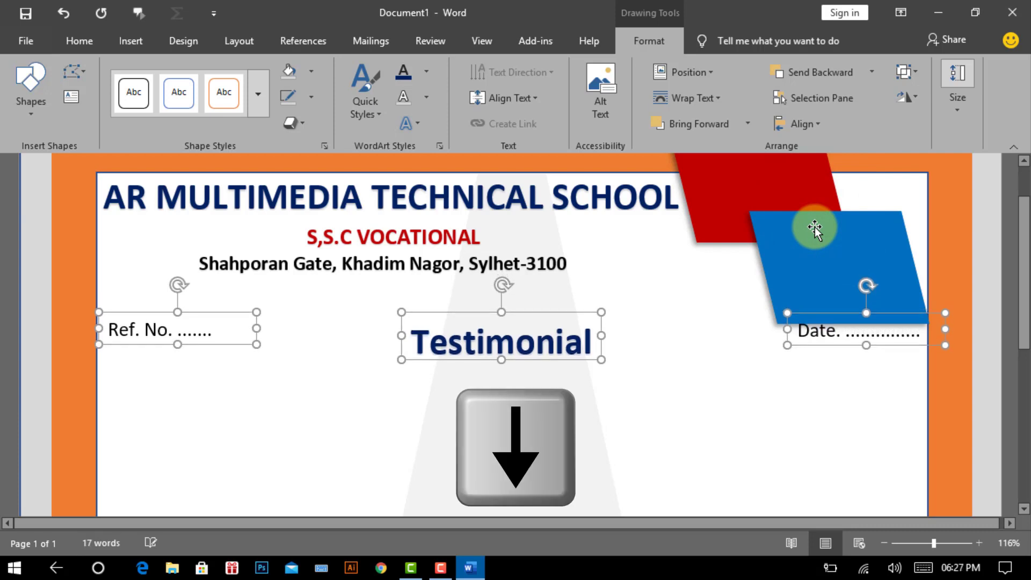
pyautogui.press('Down')
pyautogui.press('Down')
pyautogui.press('Down')
pyautogui.press('Down')
pyautogui.press('Down')
pyautogui.press('Down')
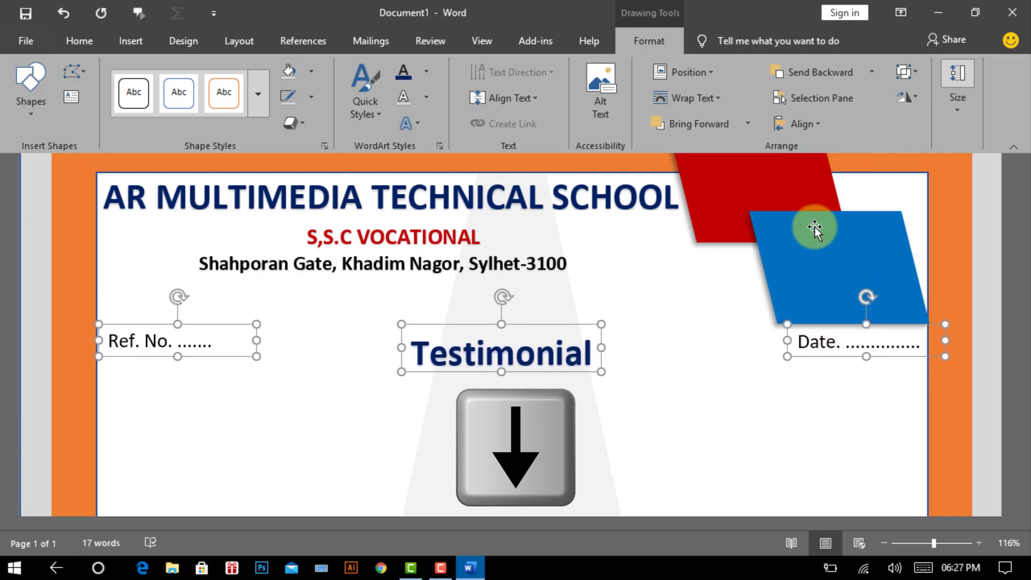
pyautogui.click(989, 398)
# Nudge the Testimonial title two steps to the right.
pyautogui.click(559, 357)
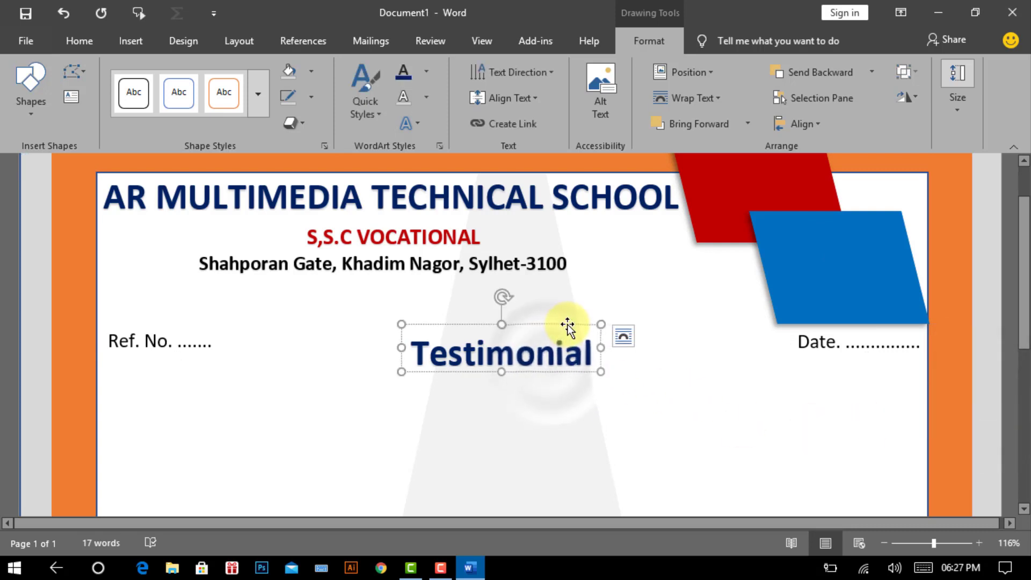
pyautogui.press('Right')
pyautogui.press('Right')
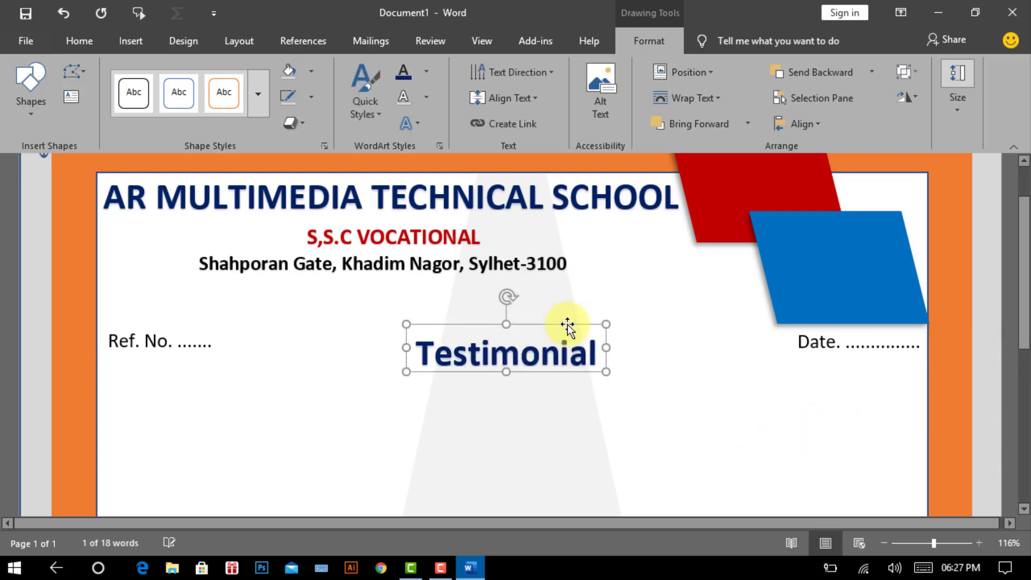
pyautogui.press('Right')
pyautogui.press('Right')
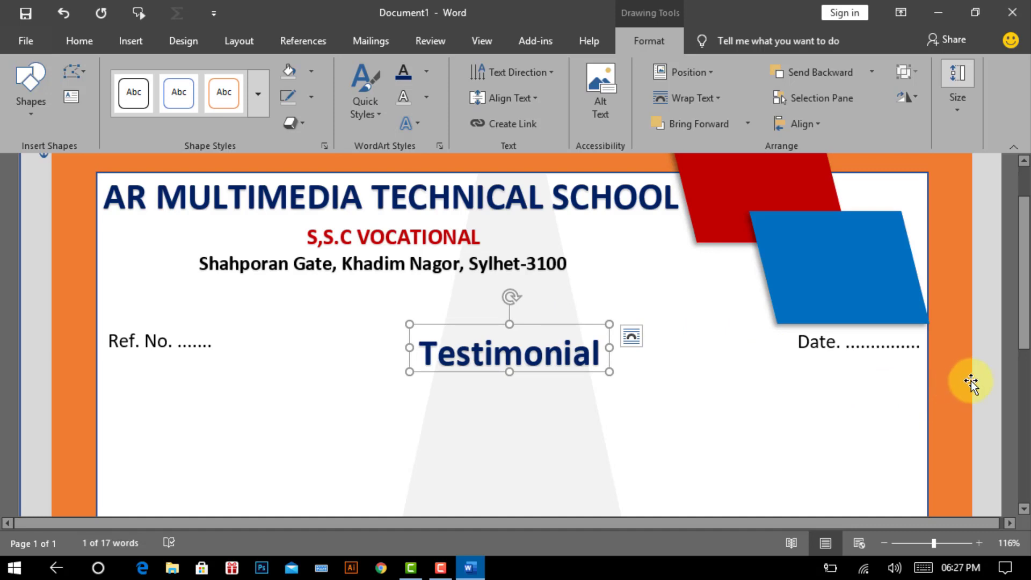
pyautogui.click(976, 379)
pyautogui.scroll(-3, 972, 384)
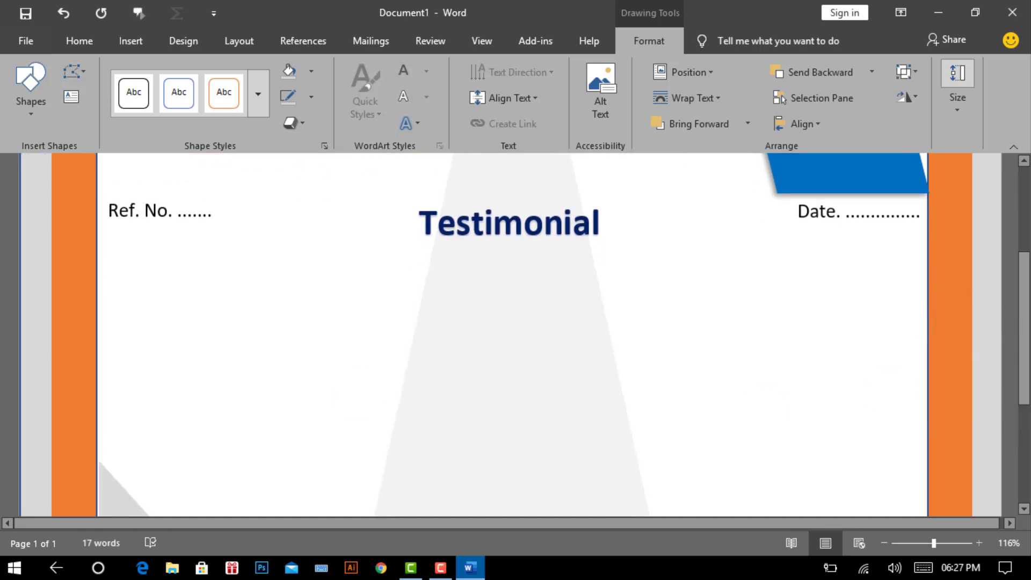
# Draw a ribbon banner shape around the Testimonial title.
pyautogui.click(131, 44)
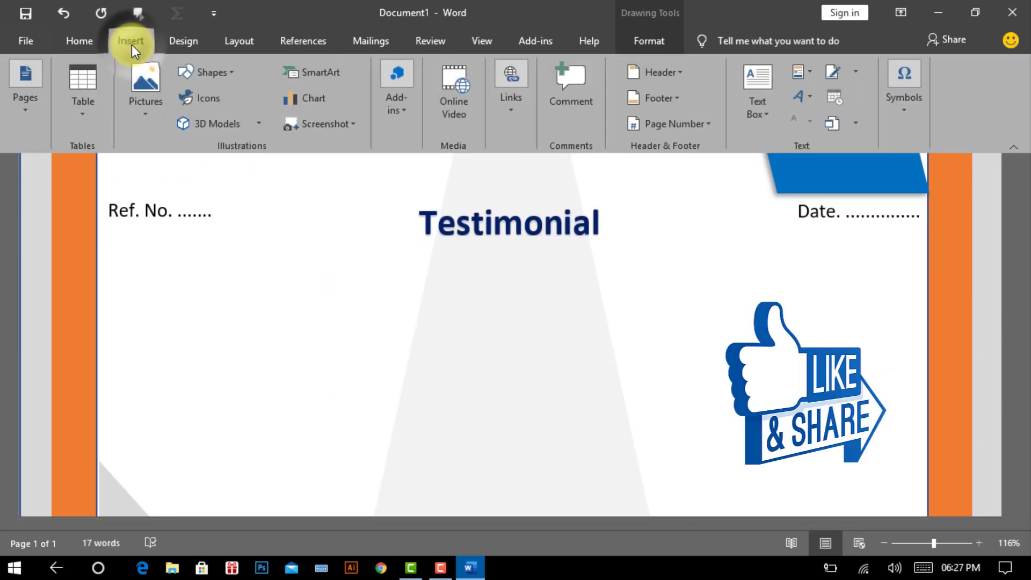
pyautogui.click(230, 72)
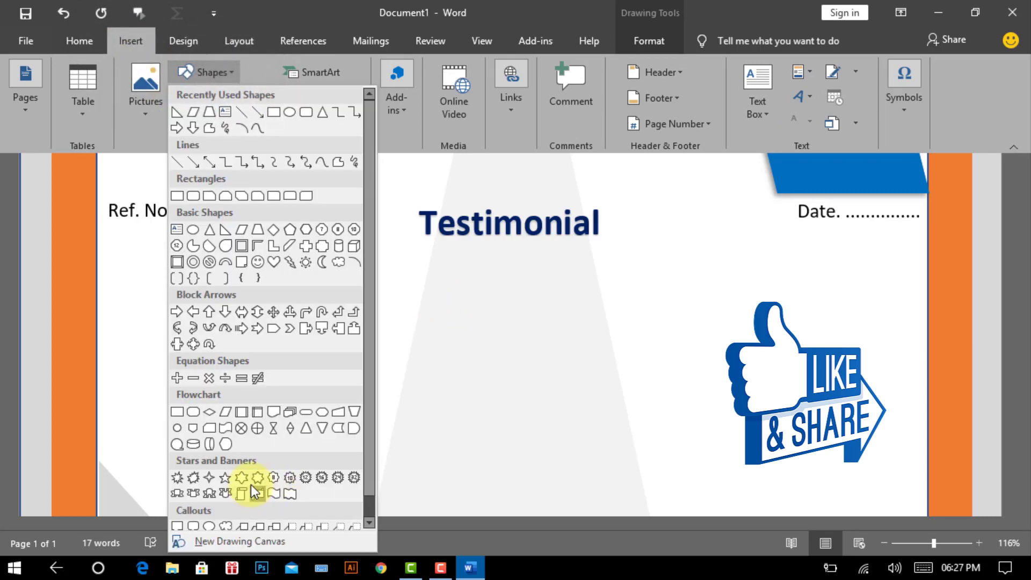
pyautogui.click(192, 492)
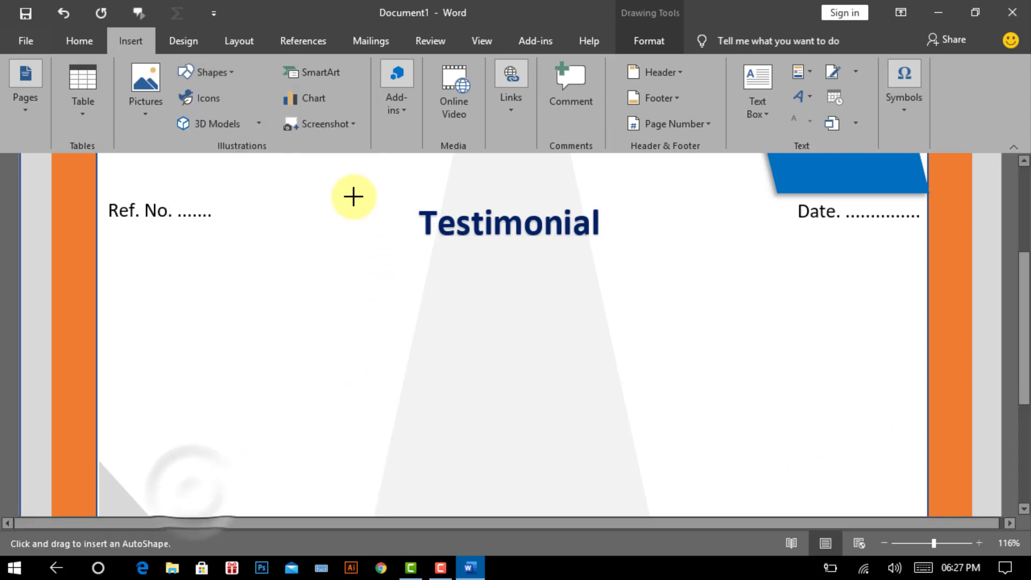
pyautogui.moveTo(337, 185); pyautogui.dragTo(692, 255)
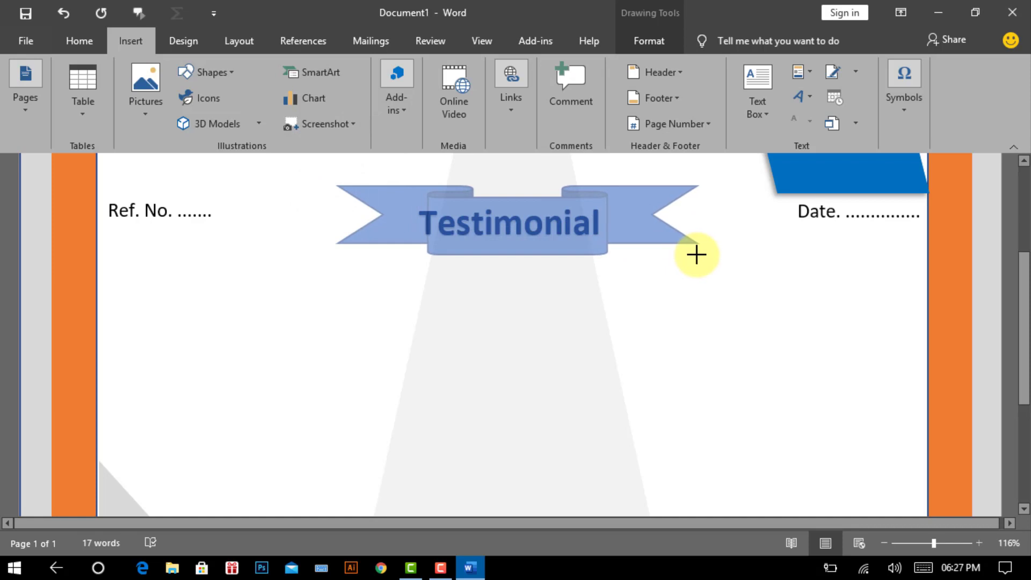
pyautogui.moveTo(697, 255); pyautogui.dragTo(694, 254)
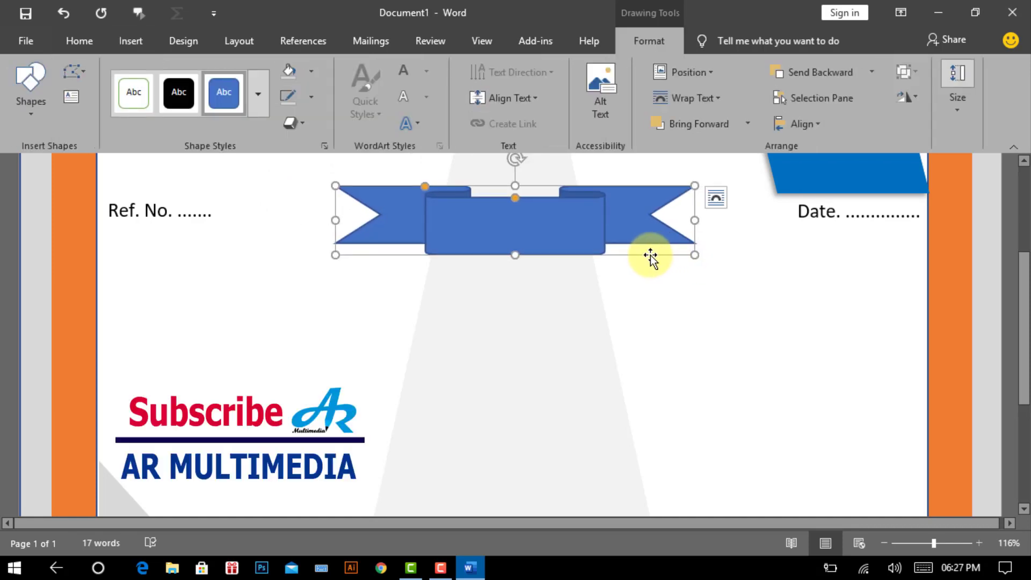
# Set the banner to No Fill and resize it to fit snugly around the title.
pyautogui.click(318, 77)
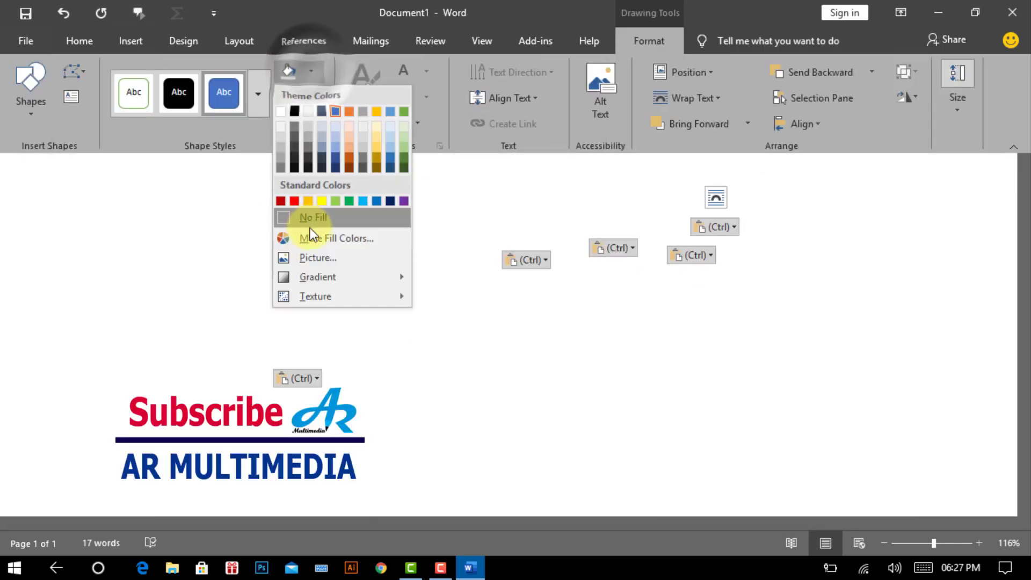
pyautogui.click(317, 221)
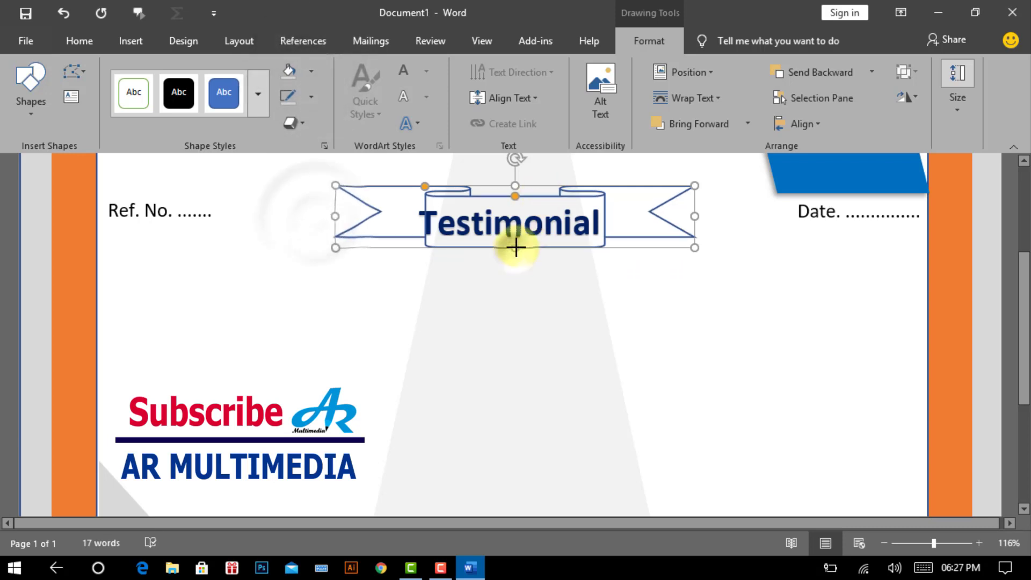
pyautogui.moveTo(514, 255); pyautogui.dragTo(514, 248)
pyautogui.moveTo(689, 216); pyautogui.dragTo(695, 215)
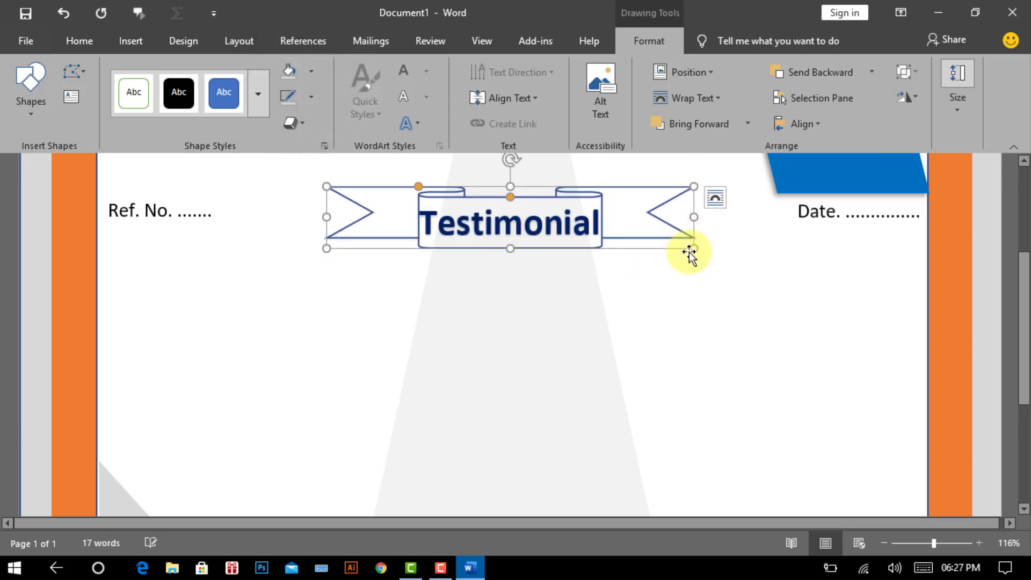
pyautogui.click(750, 317)
pyautogui.scroll(1, 817, 342)
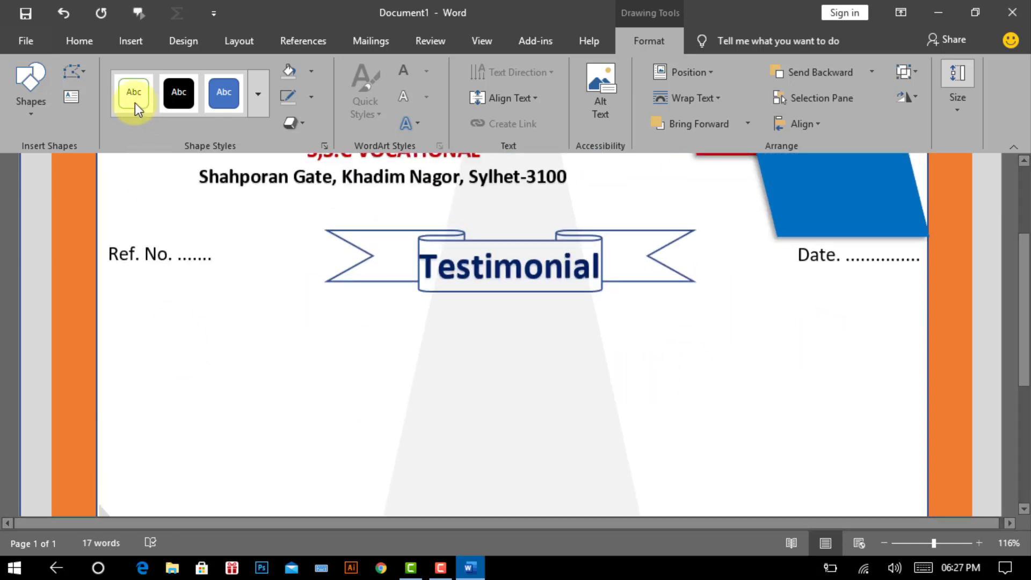
# Draw a page-wide text box below Ref. No. with No Fill and No Outline.
pyautogui.click(125, 41)
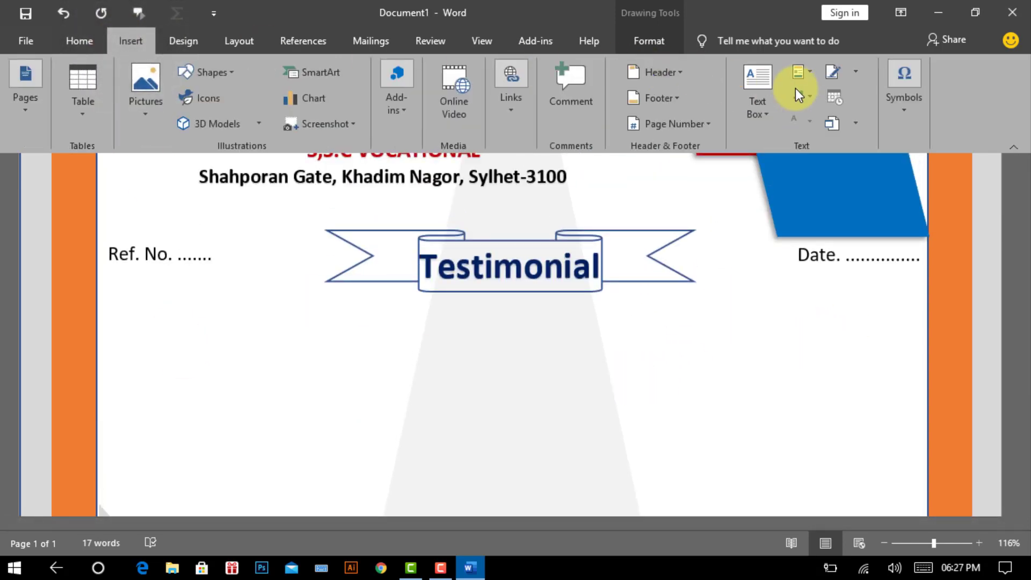
pyautogui.click(760, 103)
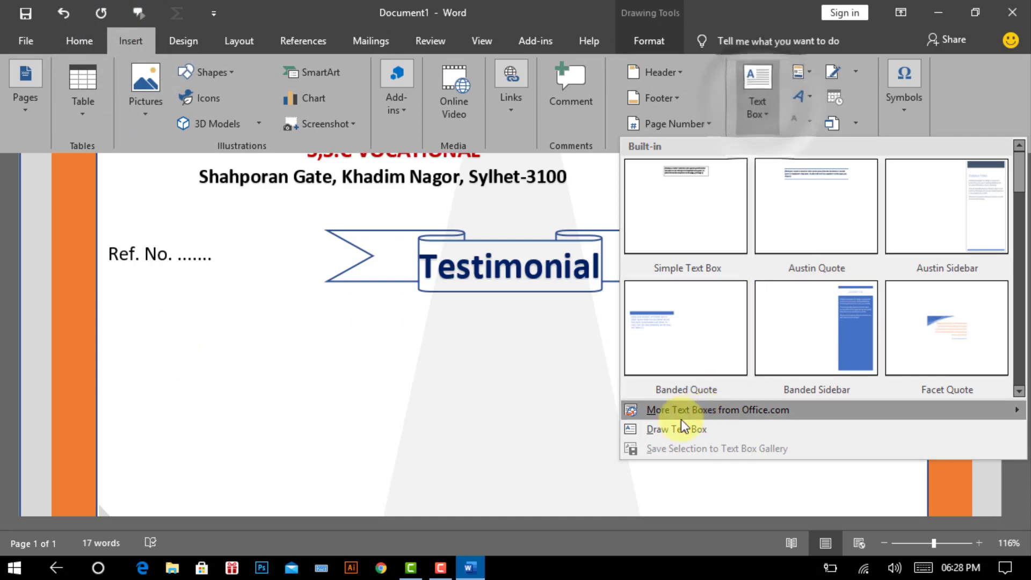
pyautogui.click(667, 427)
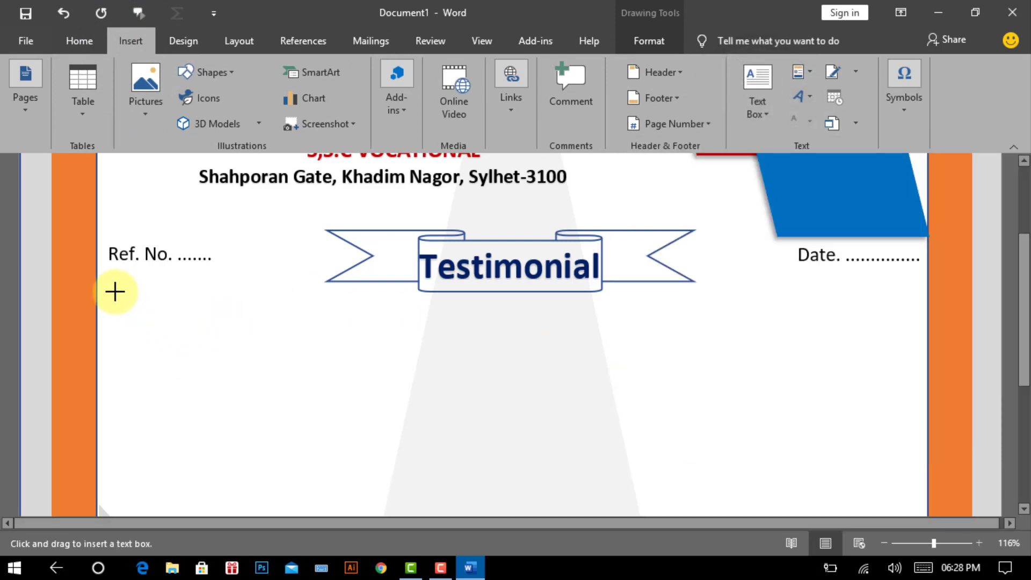
pyautogui.moveTo(114, 289); pyautogui.dragTo(922, 487)
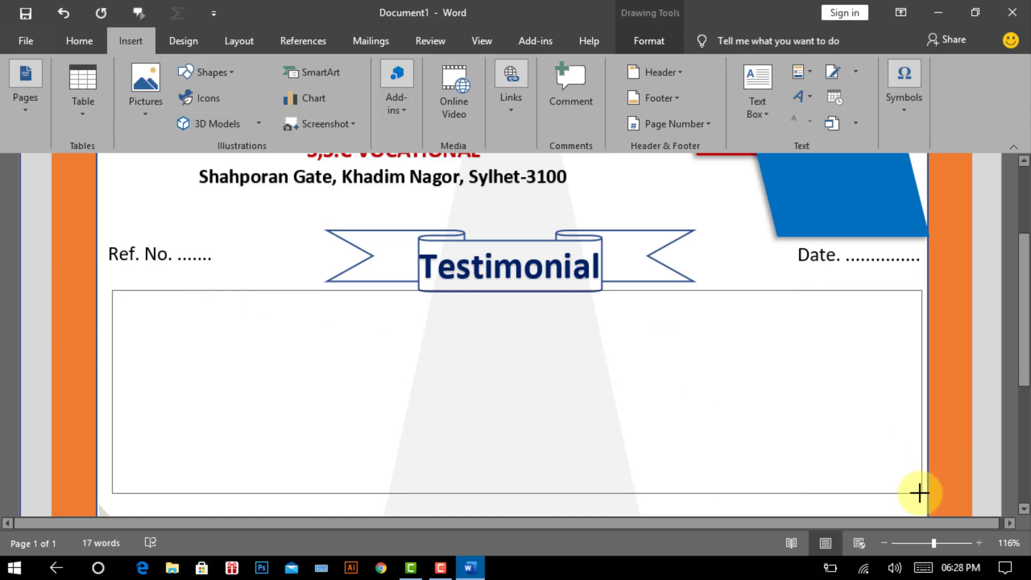
pyautogui.moveTo(921, 487); pyautogui.dragTo(912, 495)
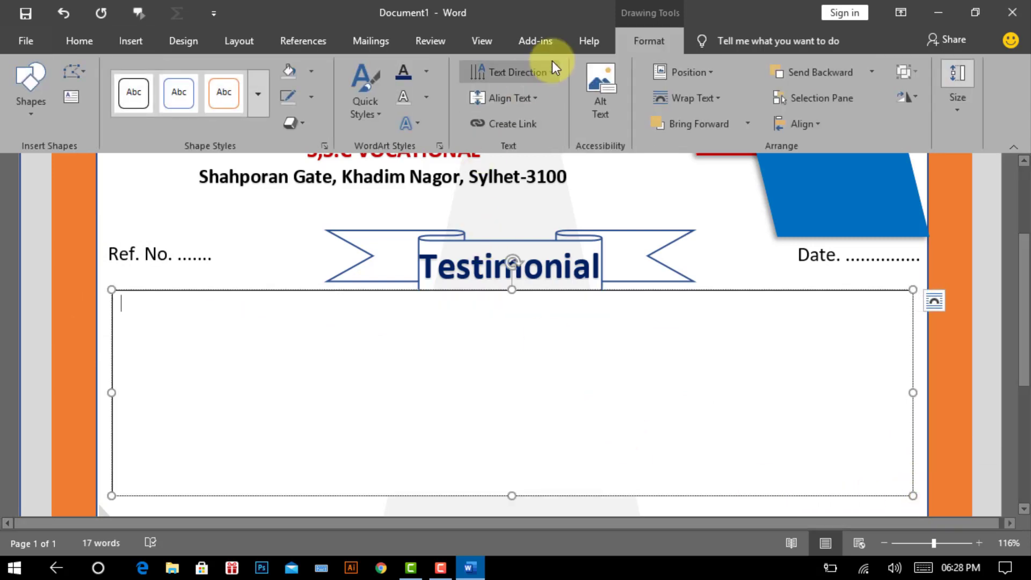
pyautogui.click(312, 72)
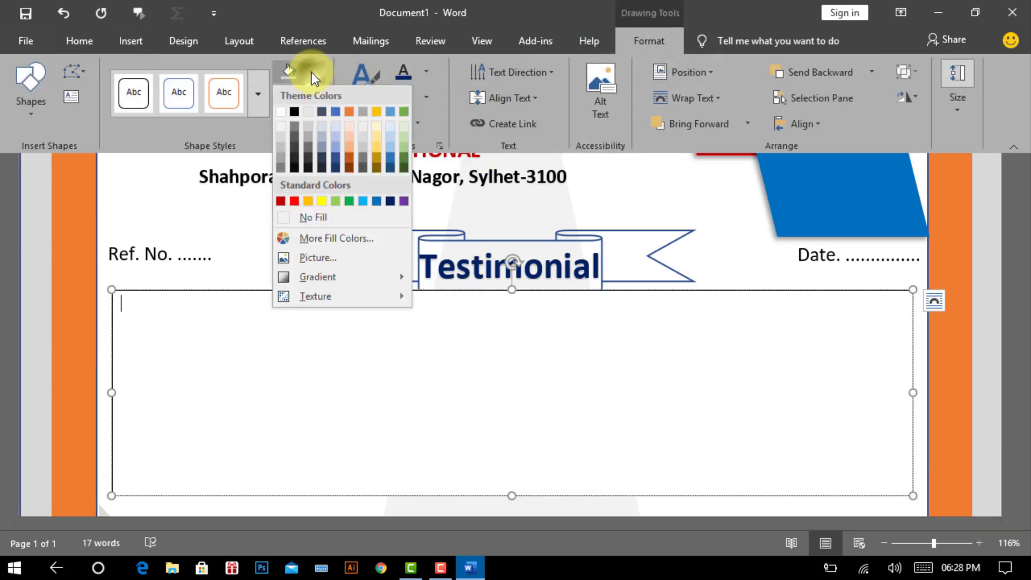
pyautogui.click(320, 217)
pyautogui.click(311, 97)
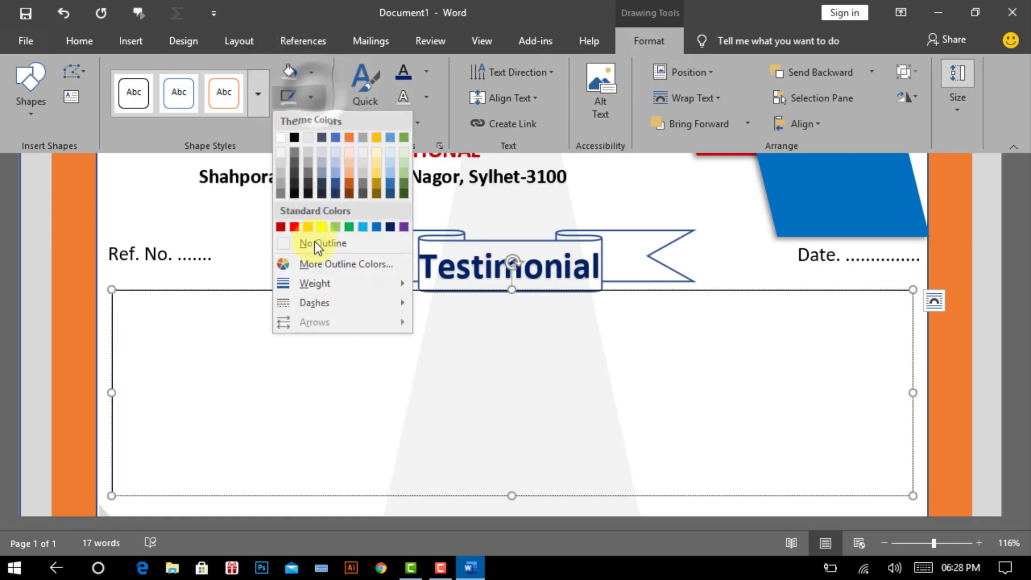
pyautogui.click(317, 243)
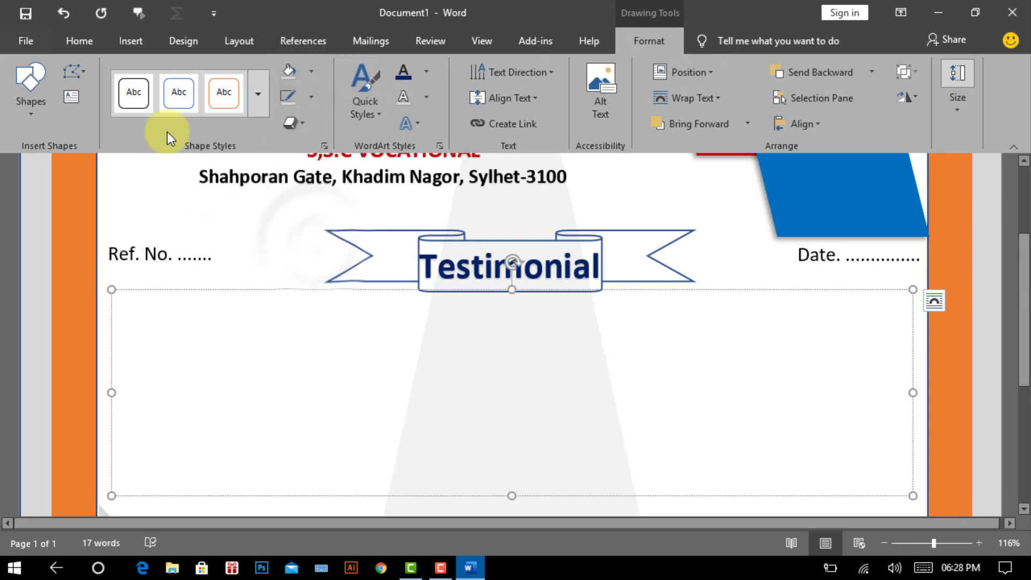
# Set the text box to 16-point font with 1.5 line spacing.
pyautogui.click(81, 41)
pyautogui.click(293, 80)
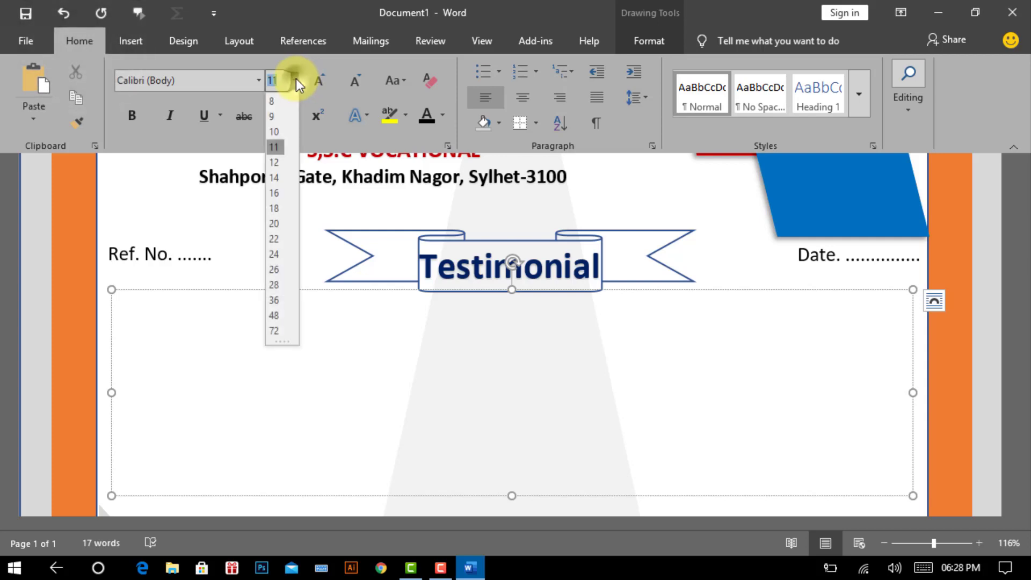
pyautogui.click(278, 195)
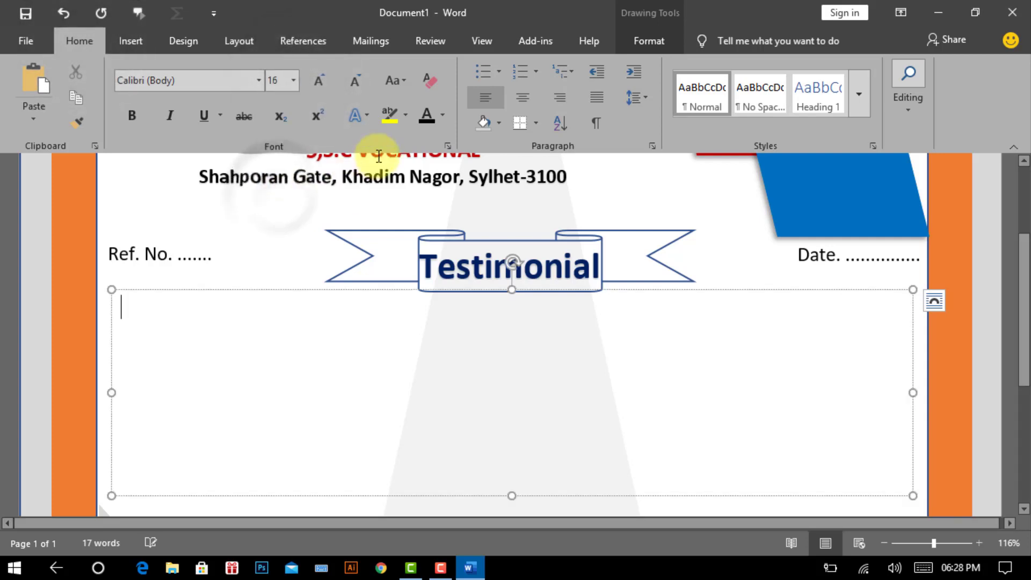
pyautogui.click(646, 99)
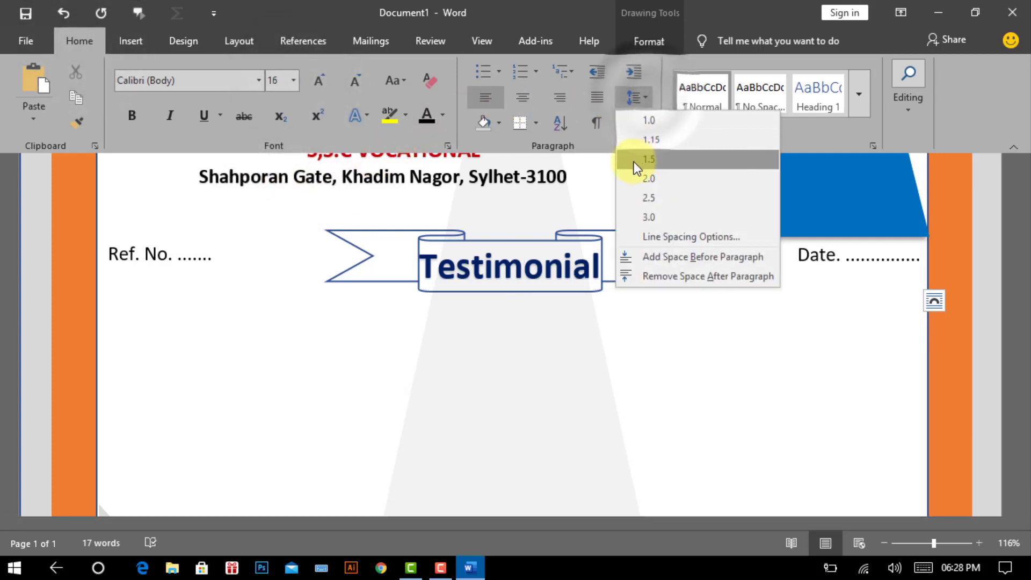
pyautogui.click(648, 162)
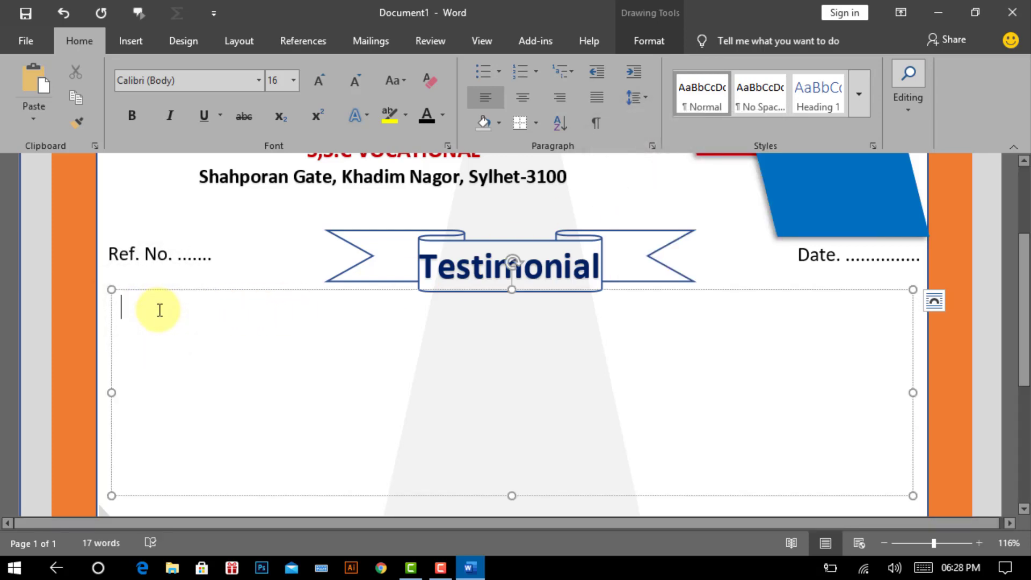
# Type the certificate paragraph with dotted blanks, from 'This is to certify that' to 'His date of birth is'.
pyautogui.write('This is to certify that. ......................................................... Son/daugh')
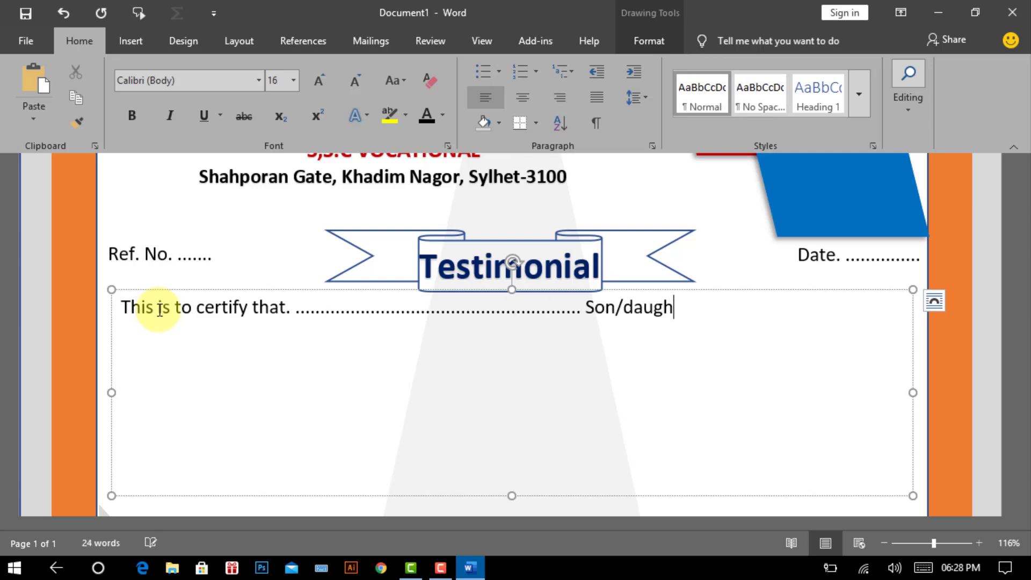
pyautogui.write('...................... and ..............................................................')
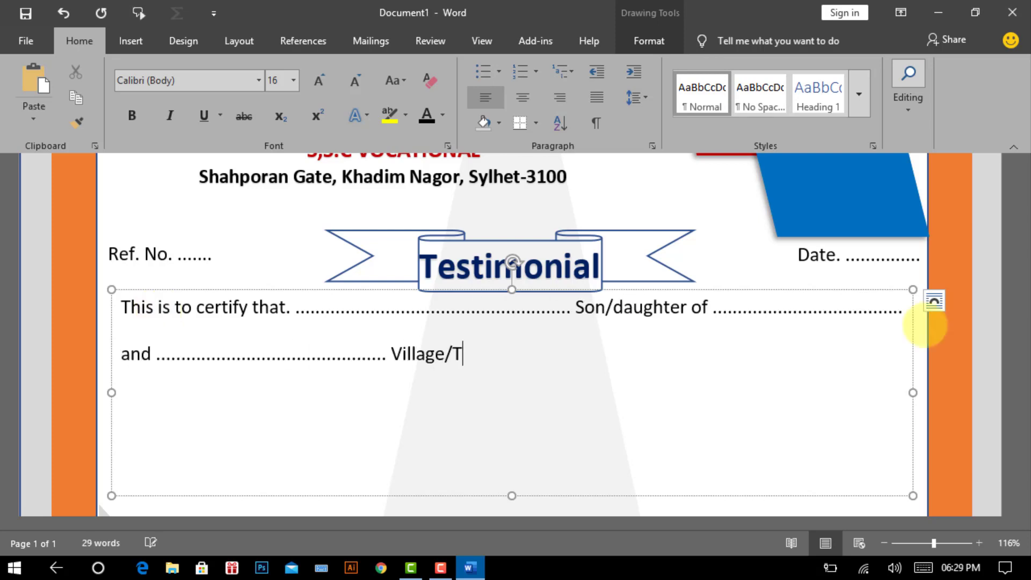
pyautogui.write('ed the')
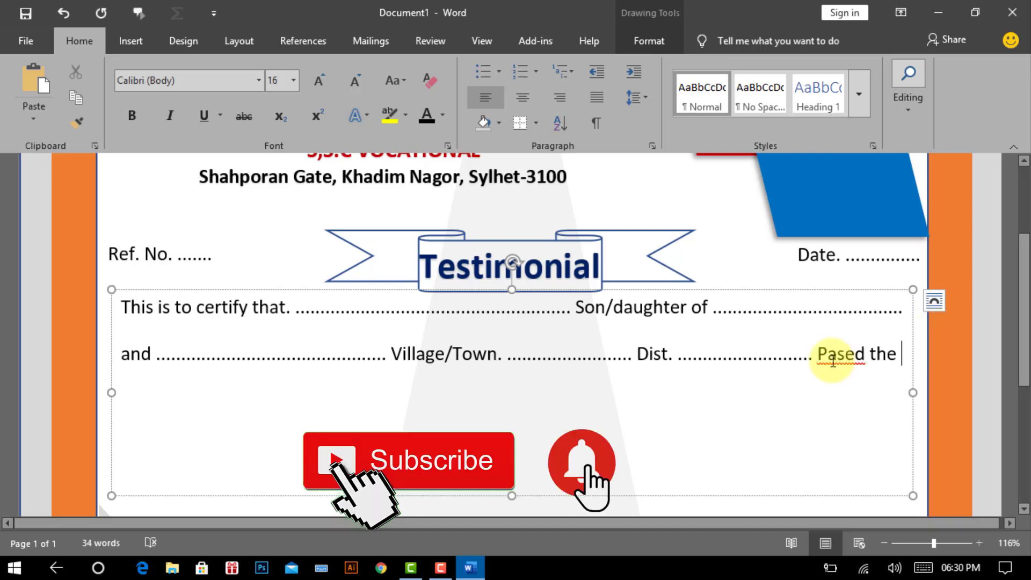
pyautogui.press('BackSpace')
pyautogui.press('BackSpace')
pyautogui.press('BackSpace')
pyautogui.write('passed the SSC ex')
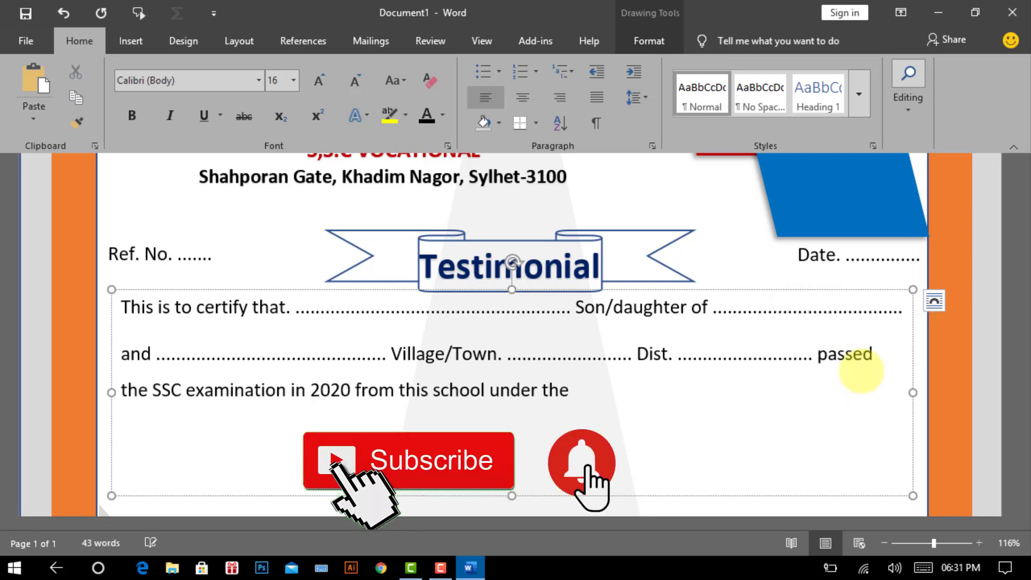
pyautogui.write('echnical Educational board,')
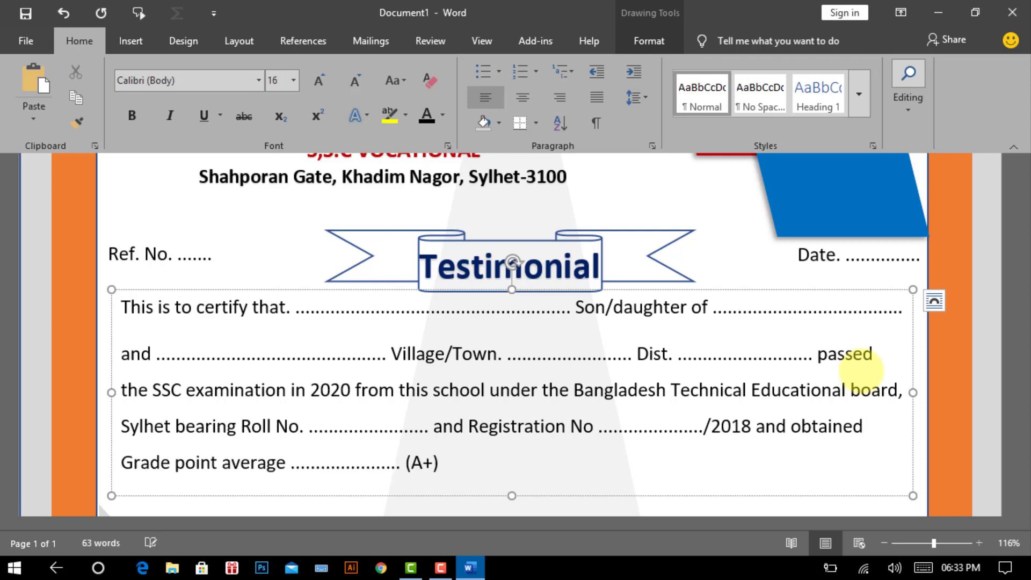
pyautogui.write('in (84) .................................................. His date of birth')
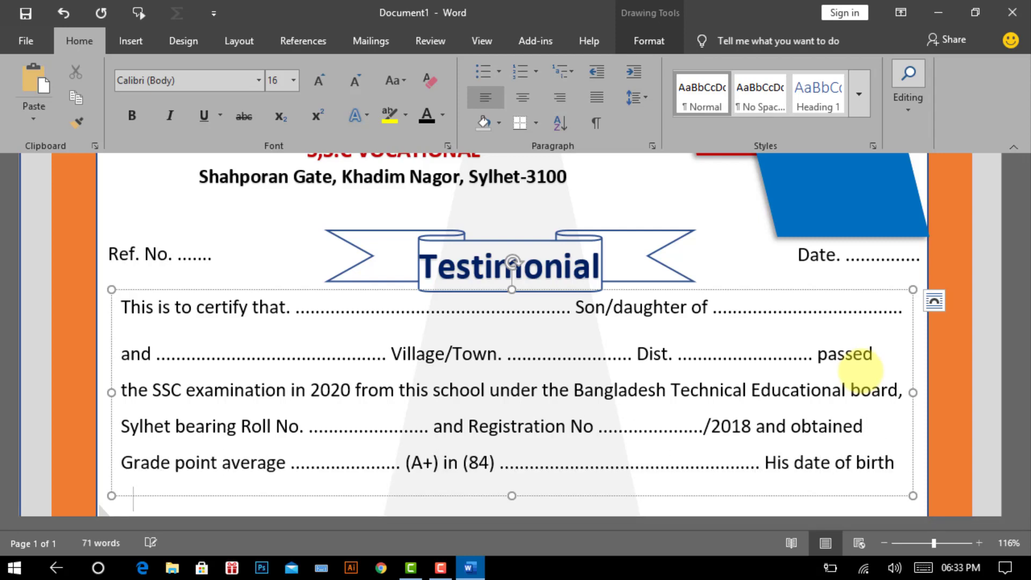
pyautogui.scroll(-3, 220, 368)
pyautogui.write('is  ............................................................')
pyautogui.scroll(-2, 285, 373)
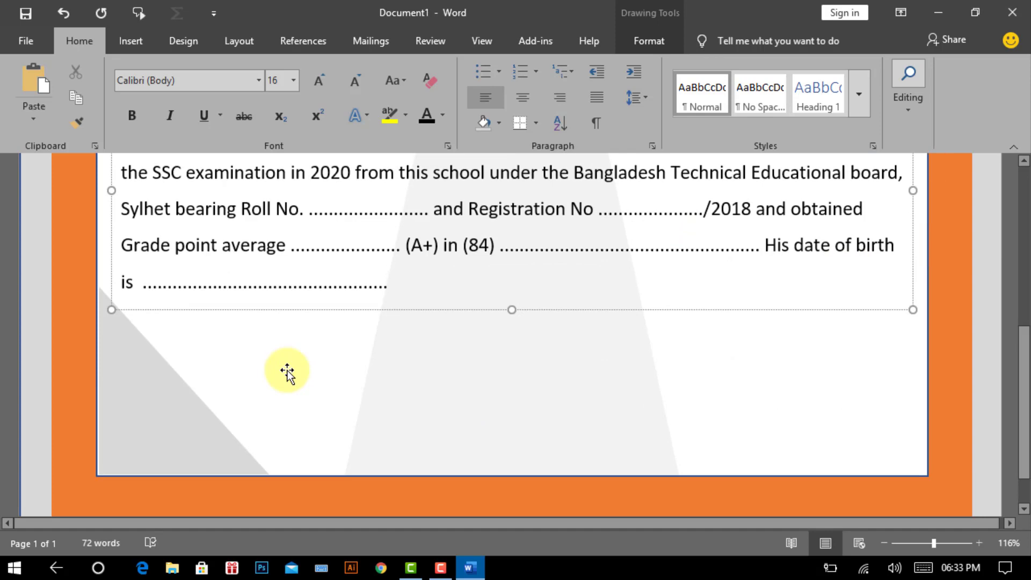
pyautogui.scroll(3, 276, 375)
pyautogui.scroll(-1, 281, 369)
pyautogui.scroll(-1, 285, 368)
# Select and copy the body text box.
pyautogui.click(285, 367)
pyautogui.scroll(3, 285, 368)
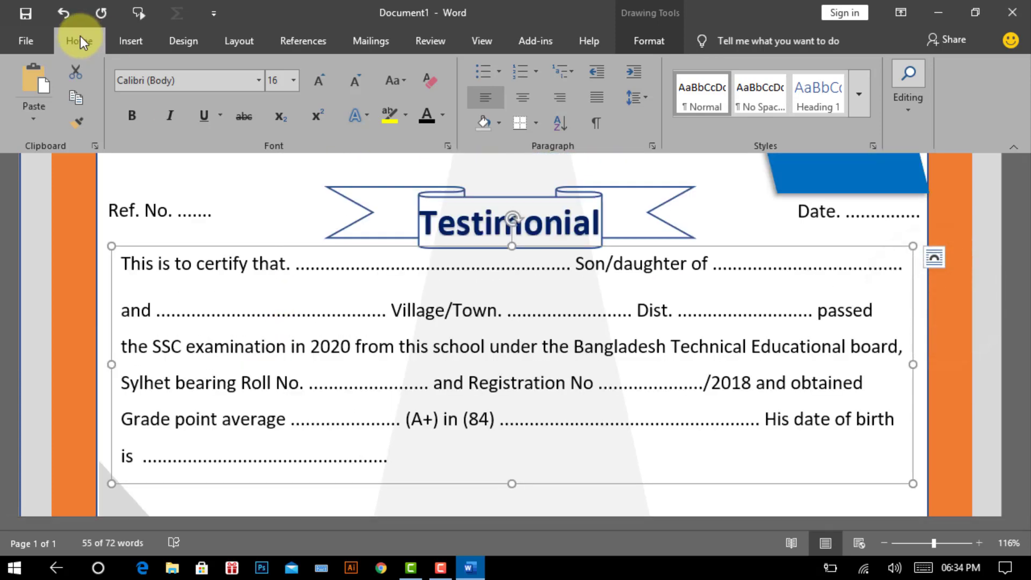
pyautogui.hotkey('ctrl', 'c')
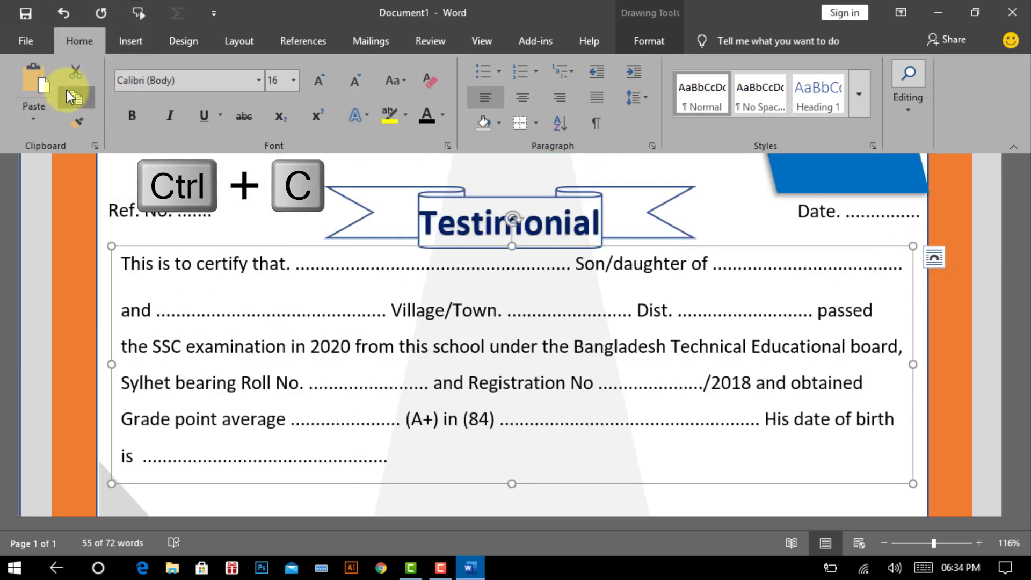
# Paste a duplicate of the body text box and move it below the original.
pyautogui.hotkey('ctrl', 'v')
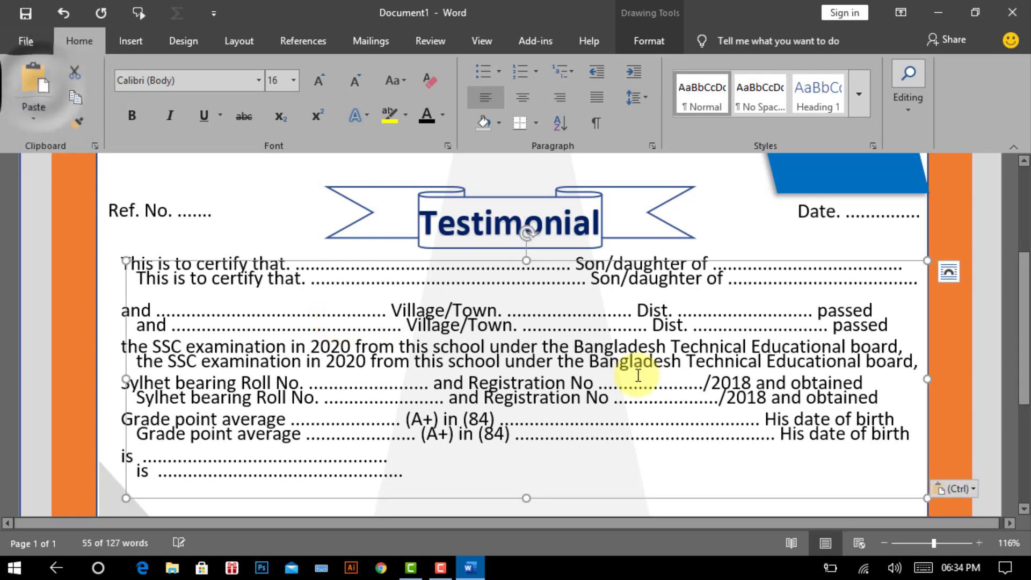
pyautogui.moveTo(407, 260); pyautogui.dragTo(407, 421)
pyautogui.scroll(-3, 912, 330)
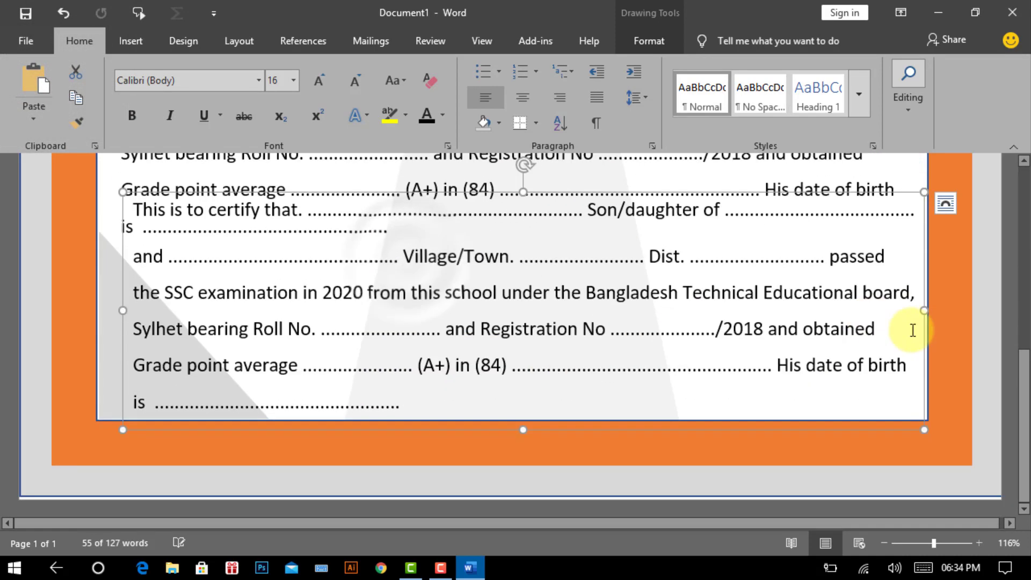
pyautogui.click(409, 372)
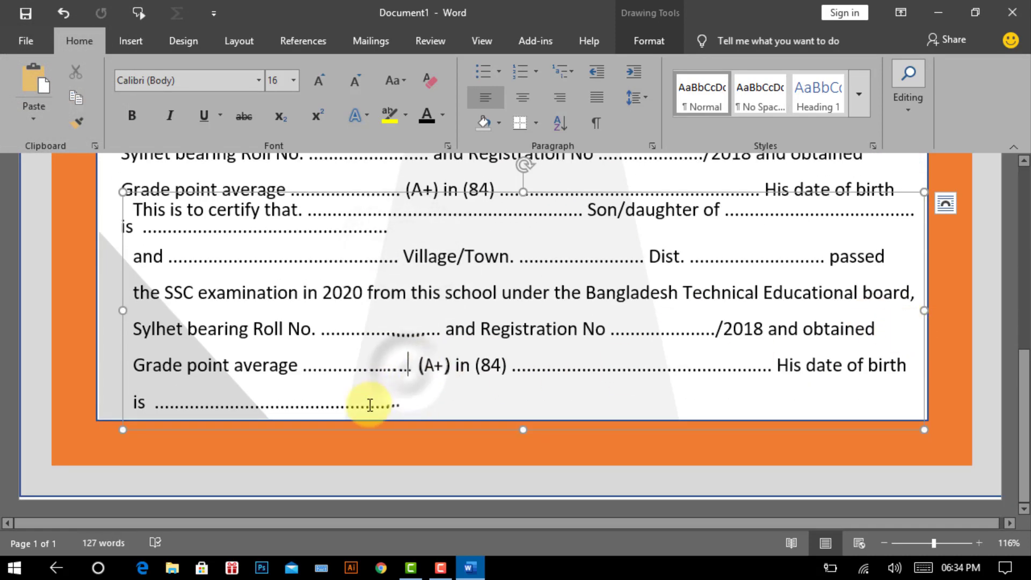
pyautogui.moveTo(362, 435); pyautogui.dragTo(350, 489)
# Replace its text with the single-spaced conduct paragraph and 'I wish him/her every success in life.', then shrink it.
pyautogui.moveTo(123, 270); pyautogui.dragTo(551, 414)
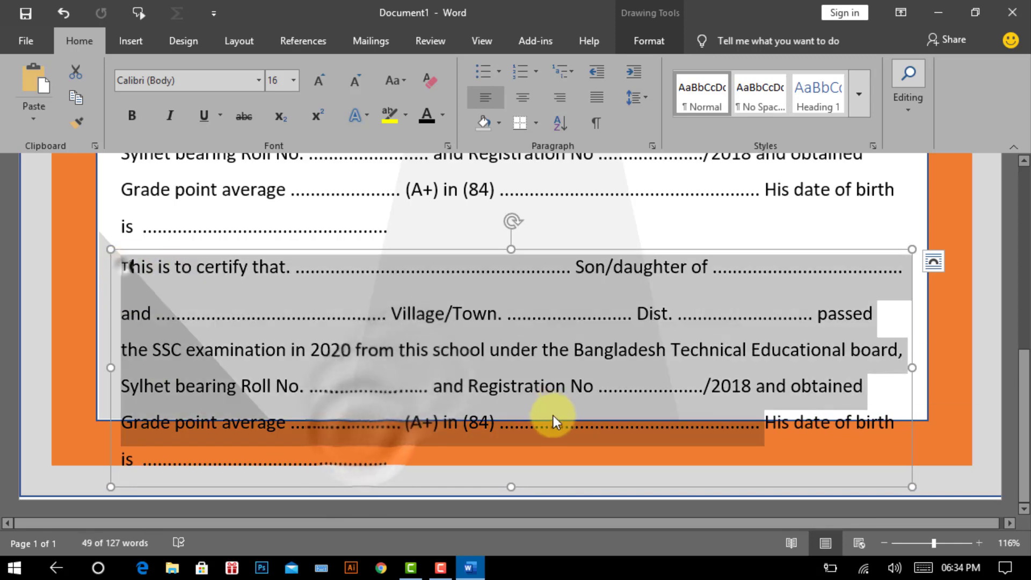
pyautogui.click(634, 97)
pyautogui.click(651, 130)
pyautogui.write('To the best of ')
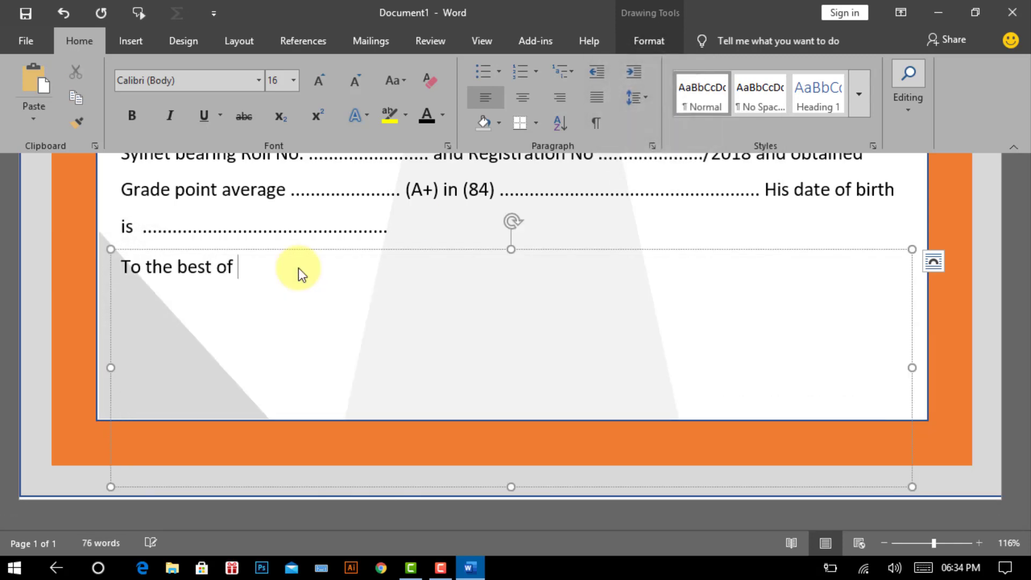
pyautogui.write('my knowledge he did n')
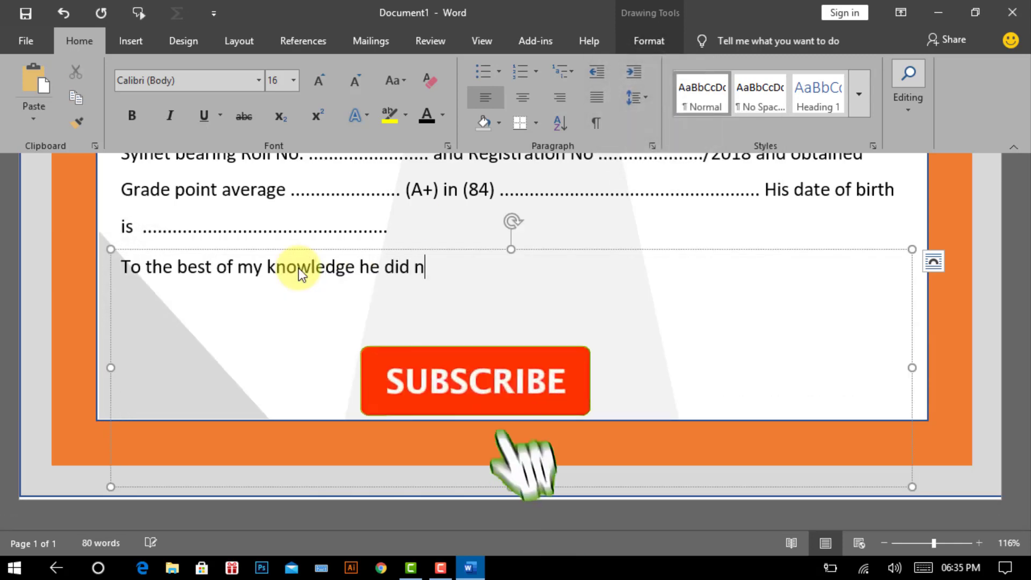
pyautogui.write('ot take part in any activit')
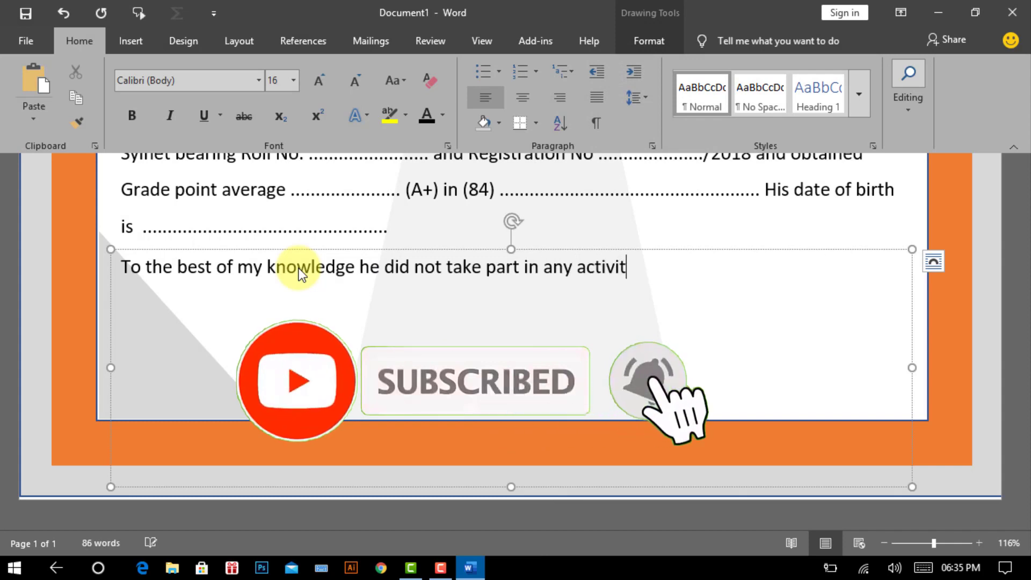
pyautogui.write('ies subversive')
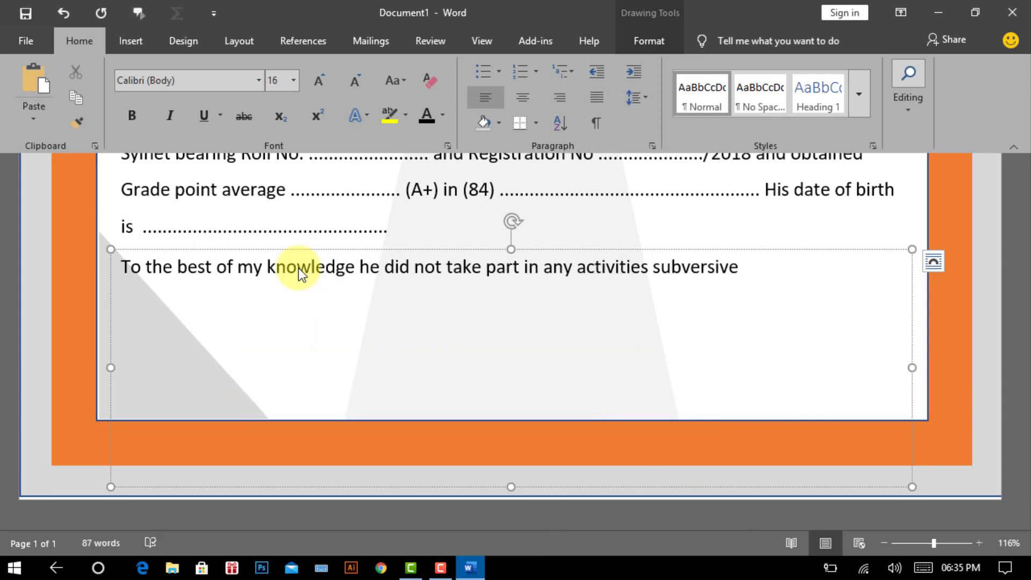
pyautogui.write(' of the state or disci')
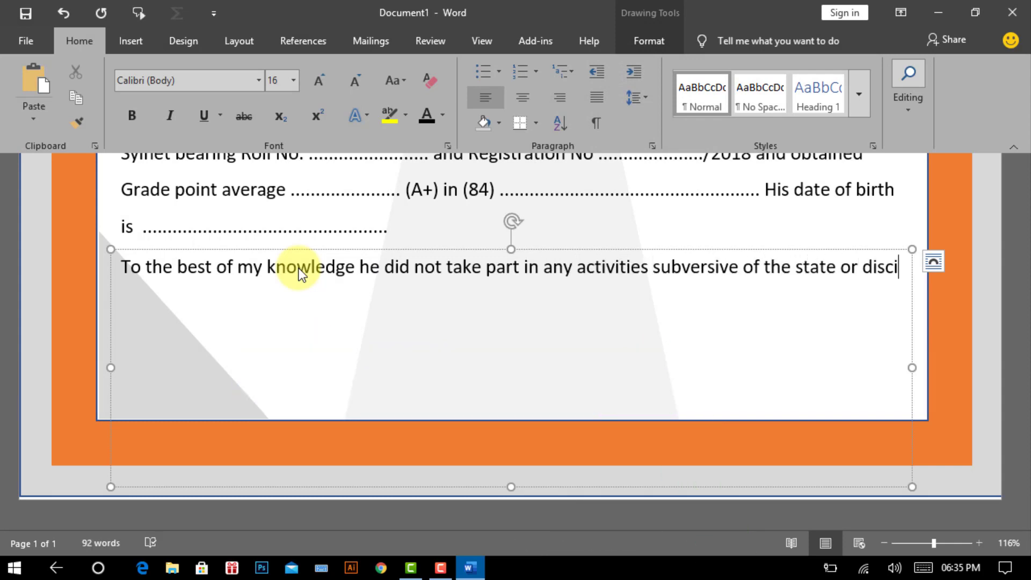
pyautogui.write('pline. His/ her conduct and character are good.')
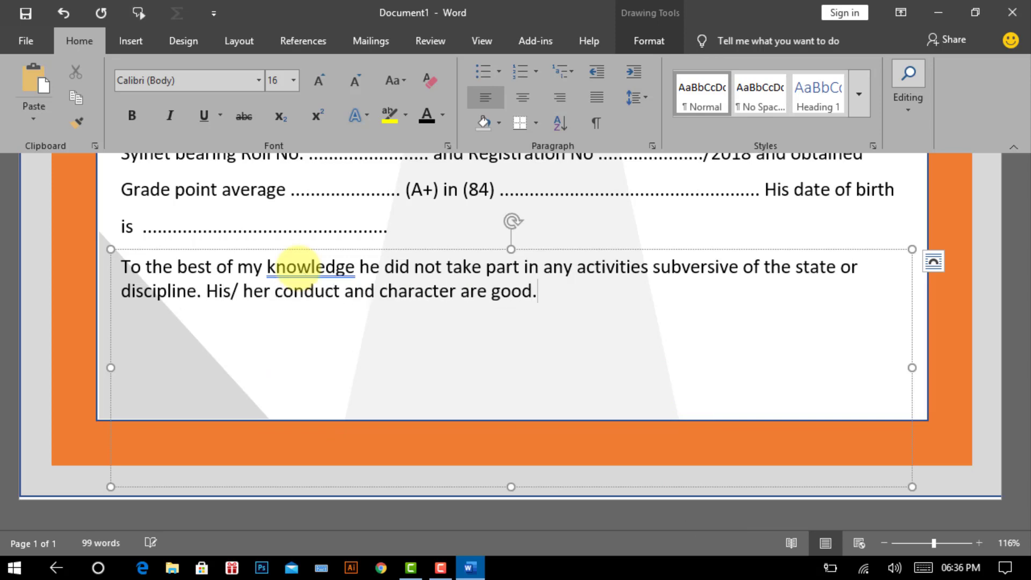
pyautogui.press('Return')
pyautogui.write('I wish him/her ev')
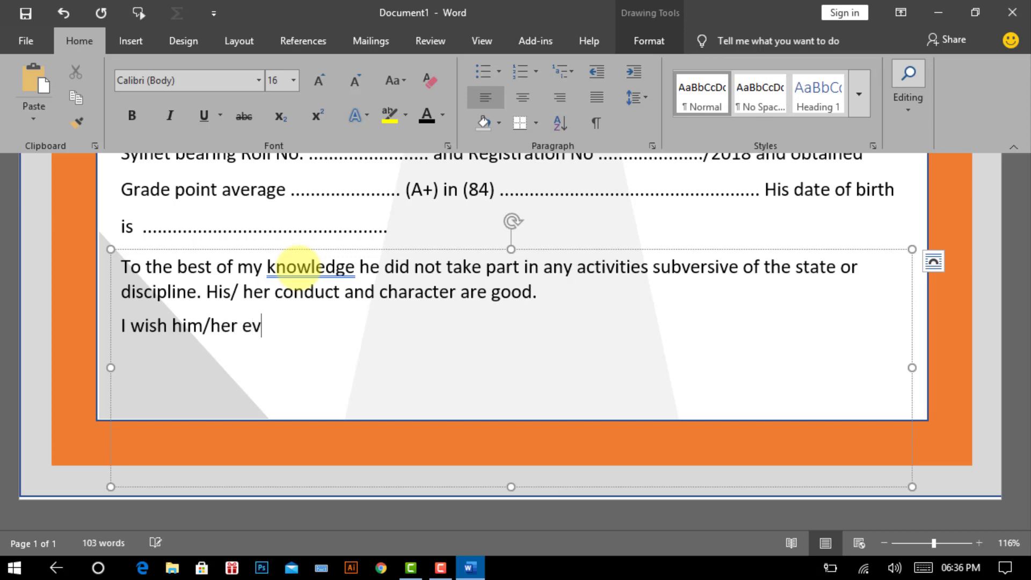
pyautogui.write(' life.')
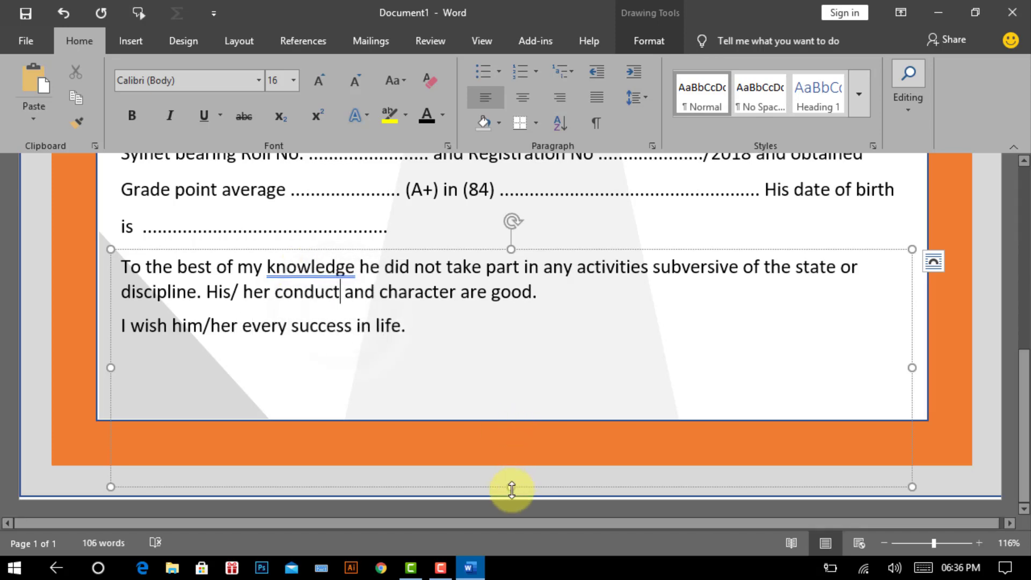
pyautogui.moveTo(511, 486); pyautogui.dragTo(525, 340)
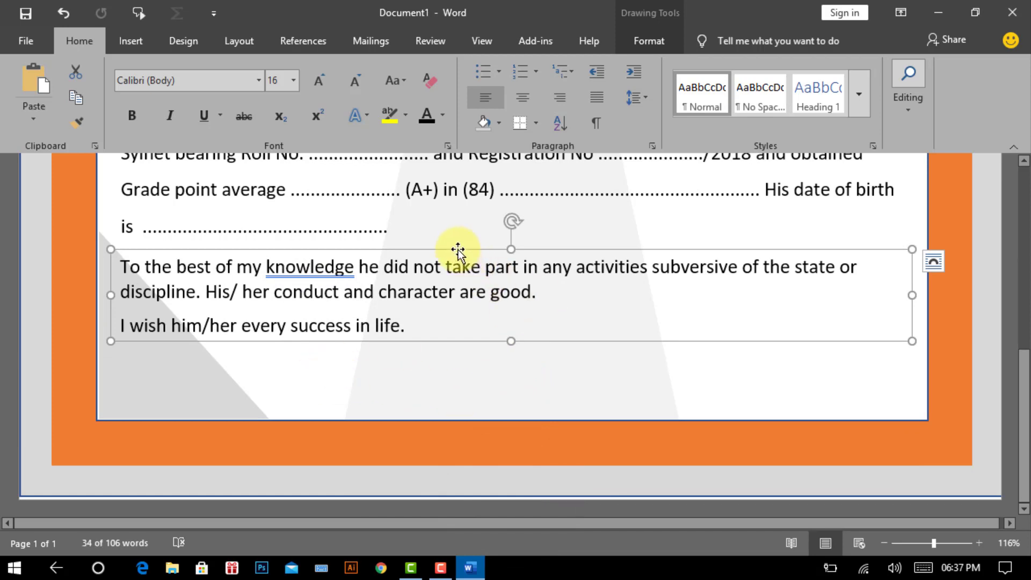
# Duplicate the conduct paragraph box below the wish line and clear its text.
pyautogui.hotkey('ctrl', 'c')
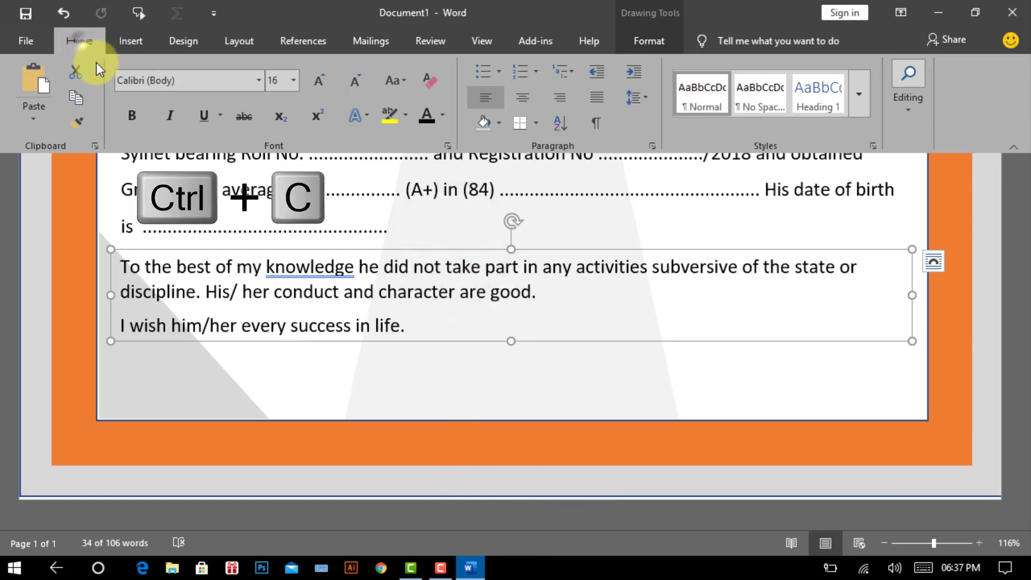
pyautogui.hotkey('ctrl', 'v')
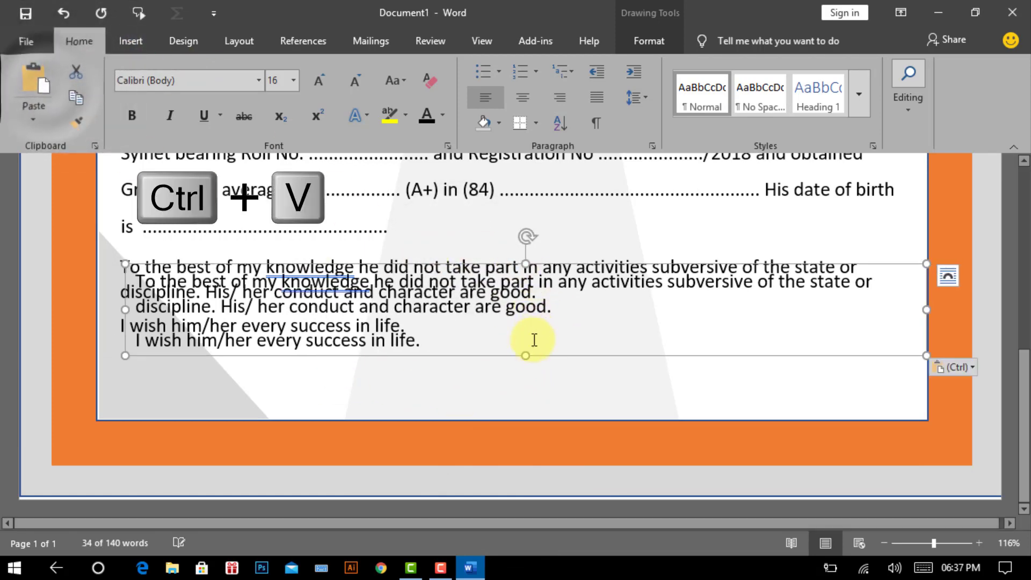
pyautogui.moveTo(511, 356); pyautogui.dragTo(490, 431)
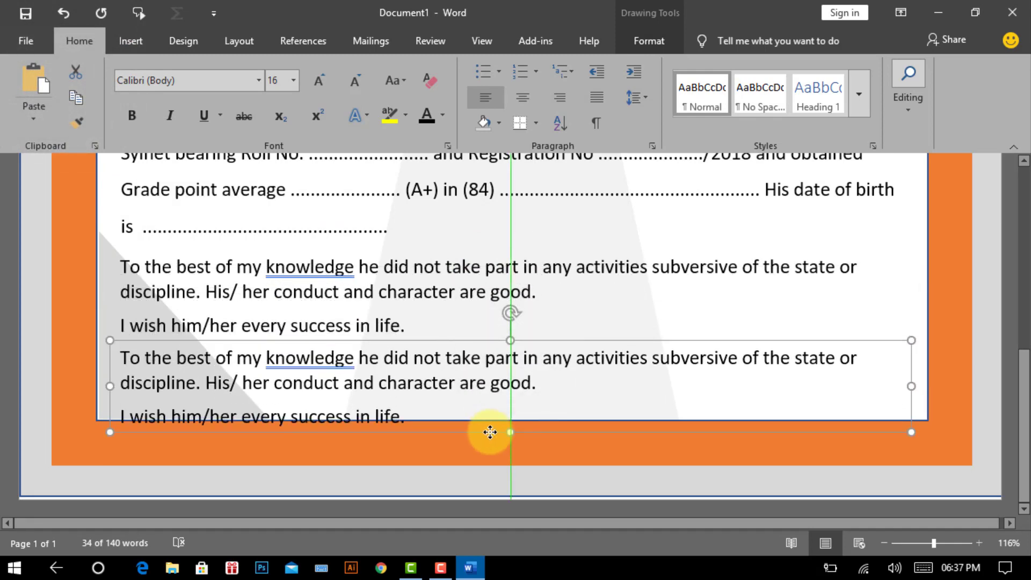
pyautogui.click(409, 430)
pyautogui.hotkey('ctrl', 'a')
pyautogui.press('Delete')
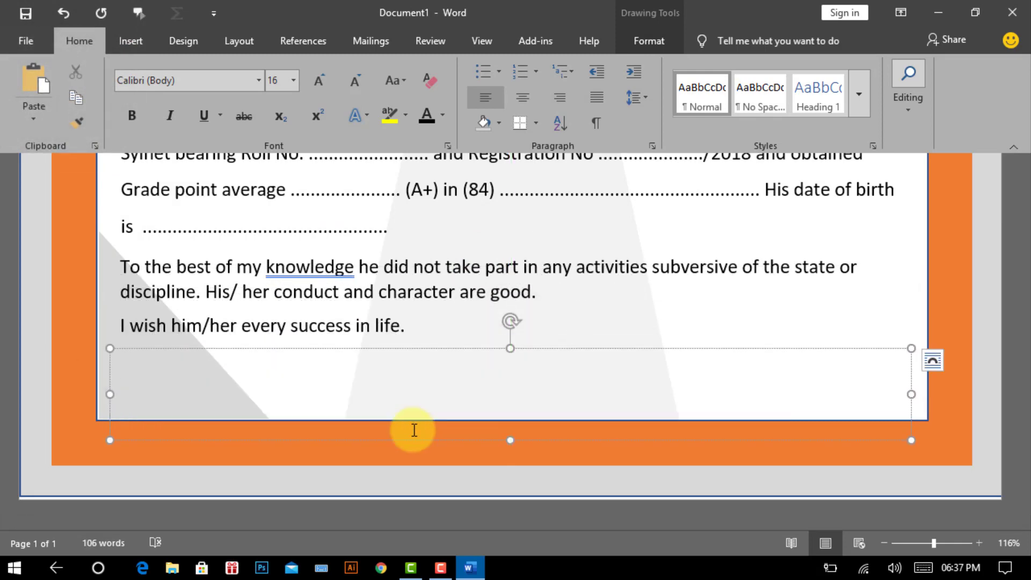
# Type the Composed by and Date lines left, and the principal's name with 'Principal' right.
pyautogui.write('Composed by AR Smith')
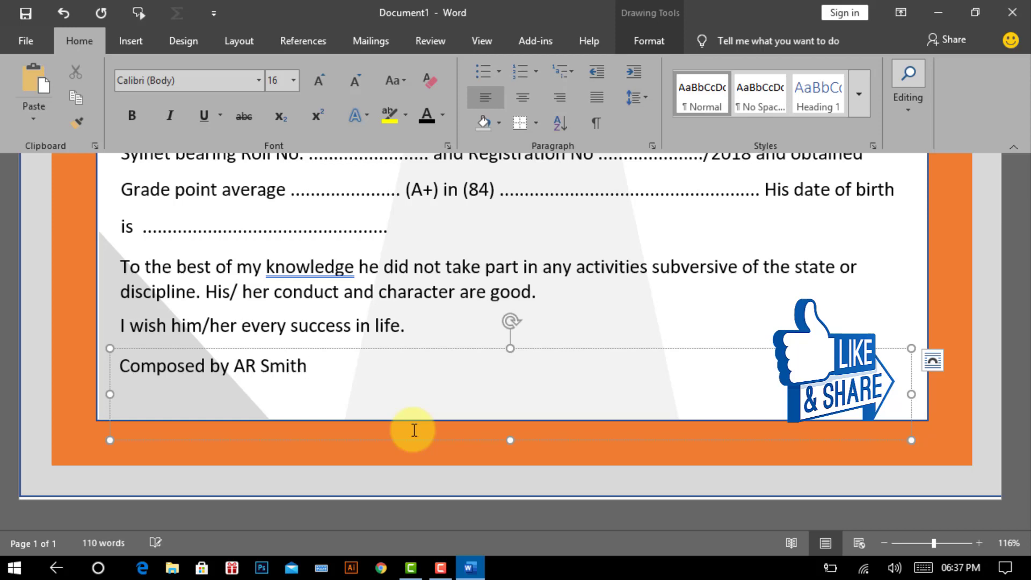
pyautogui.write('.............................')
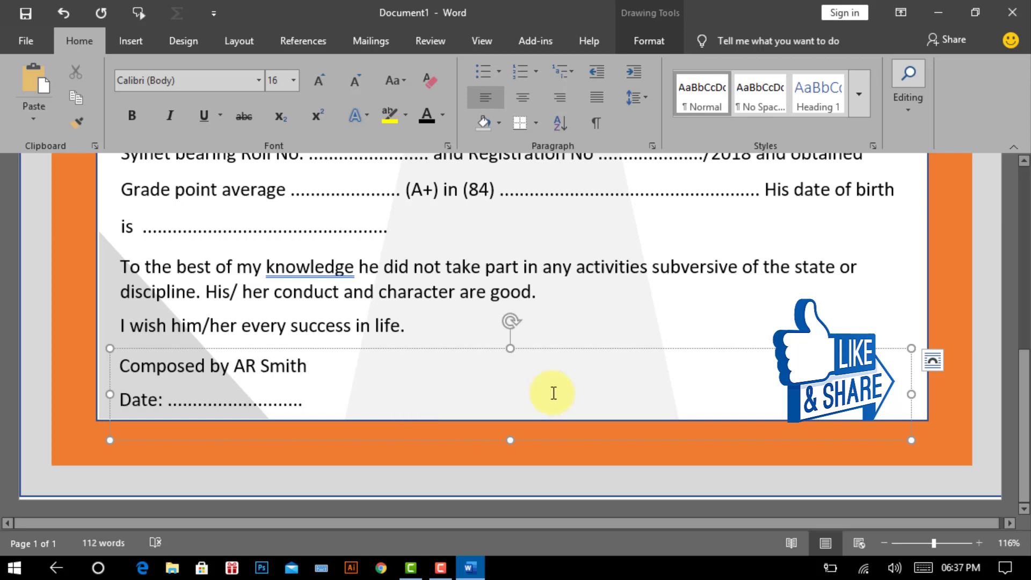
pyautogui.moveTo(566, 348); pyautogui.dragTo(566, 357)
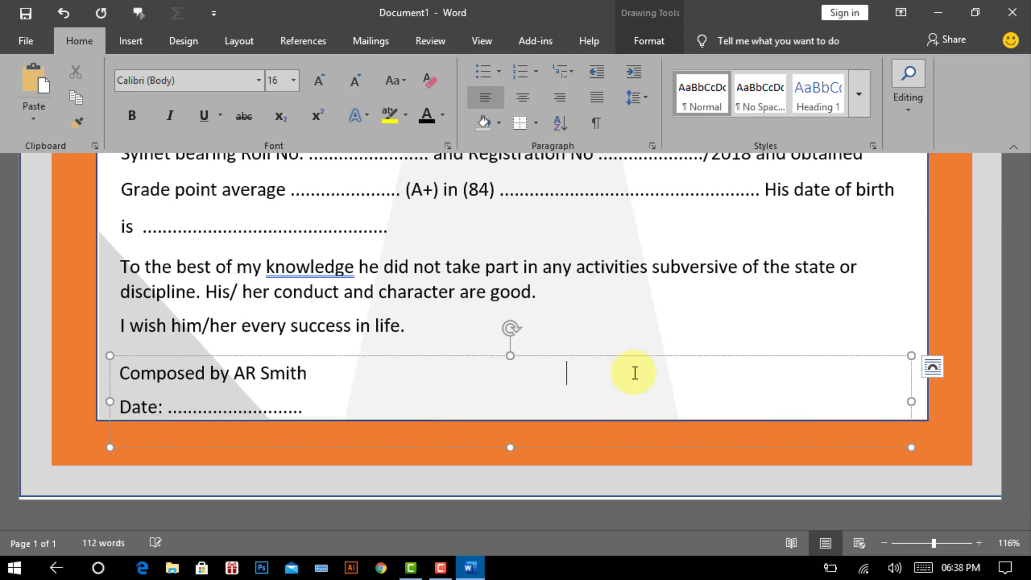
pyautogui.click(635, 373)
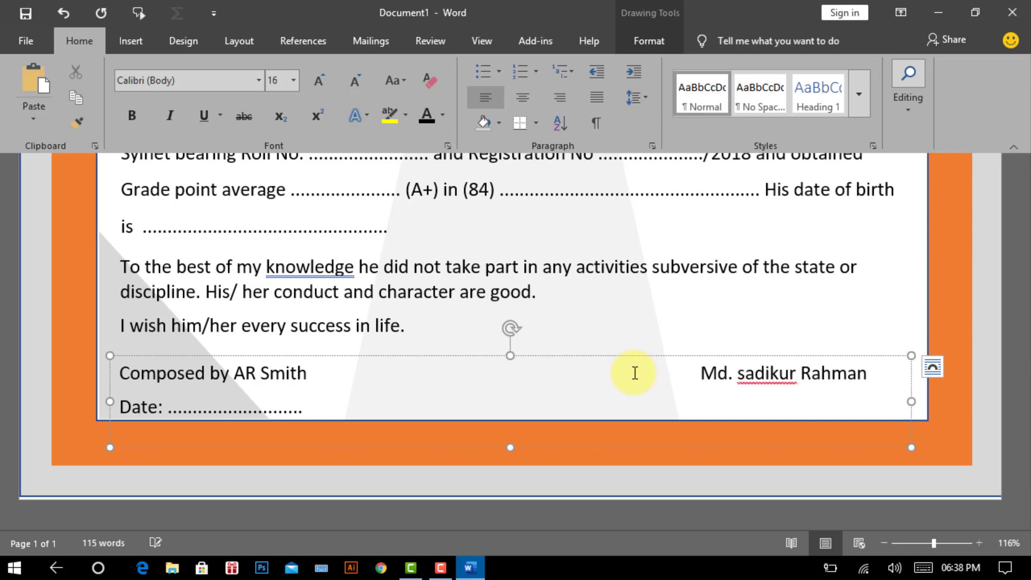
pyautogui.moveTo(736, 372); pyautogui.dragTo(744, 372)
pyautogui.write('S')
pyautogui.click(333, 409)
pyautogui.press('Tab')
pyautogui.write('Princ')
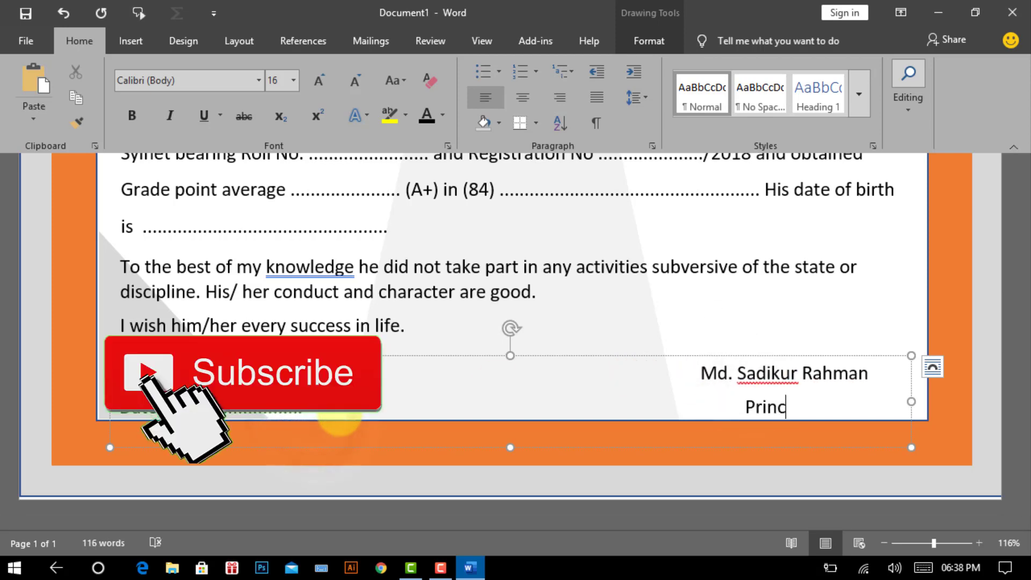
pyautogui.write('ipal')
pyautogui.click(981, 446)
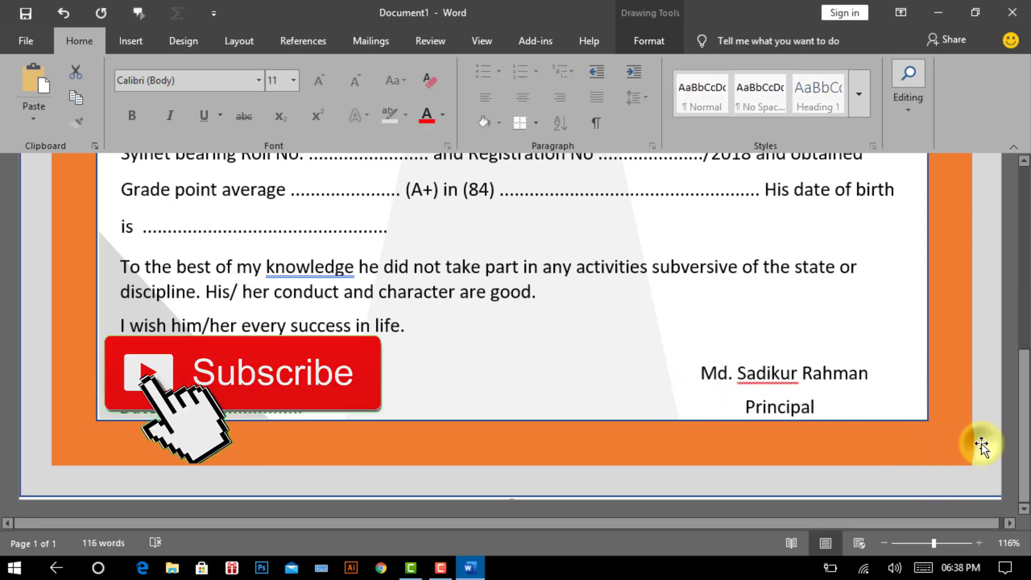
pyautogui.click(134, 44)
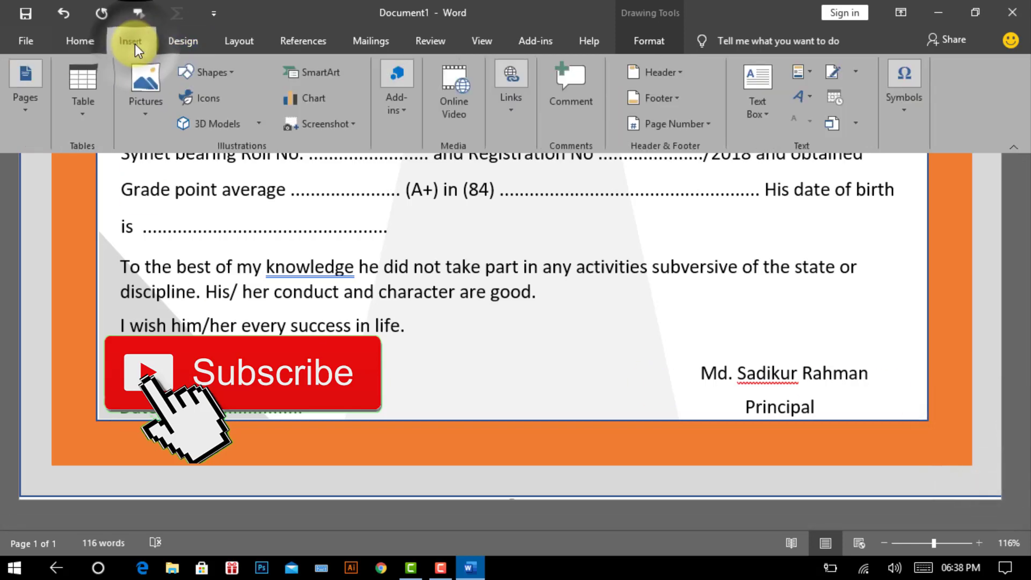
pyautogui.click(233, 75)
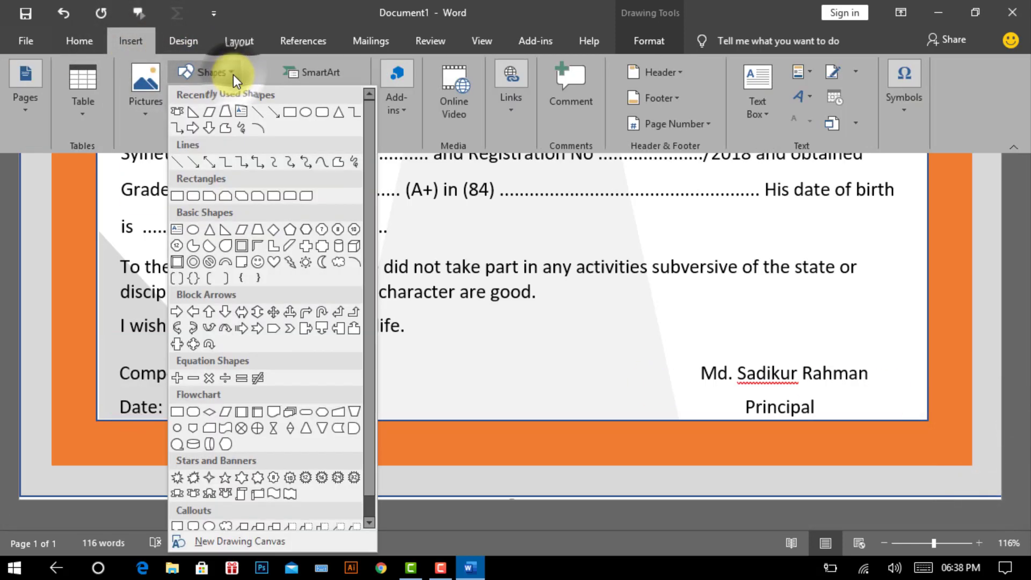
pyautogui.click(258, 113)
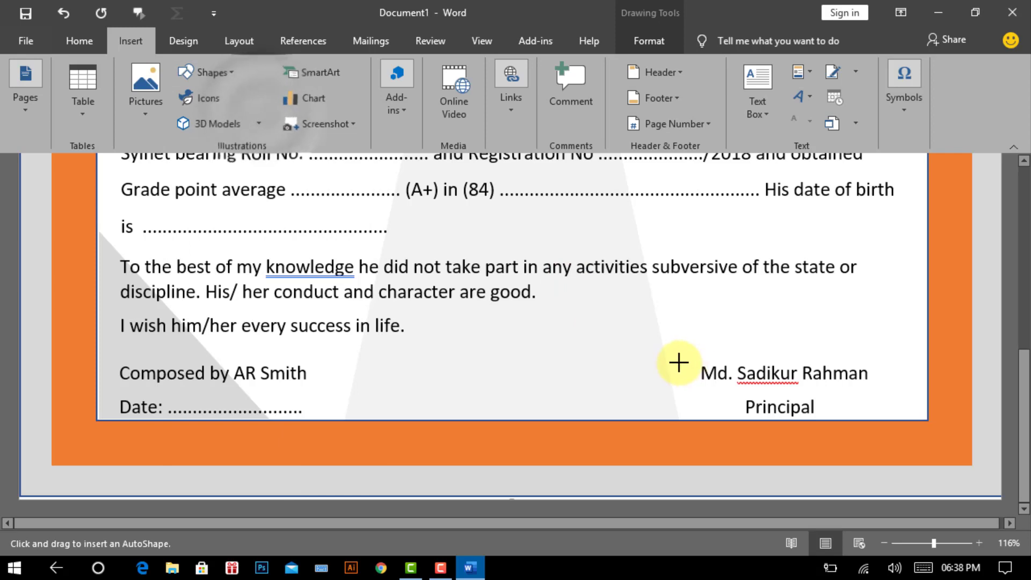
pyautogui.moveTo(679, 362); pyautogui.dragTo(880, 361)
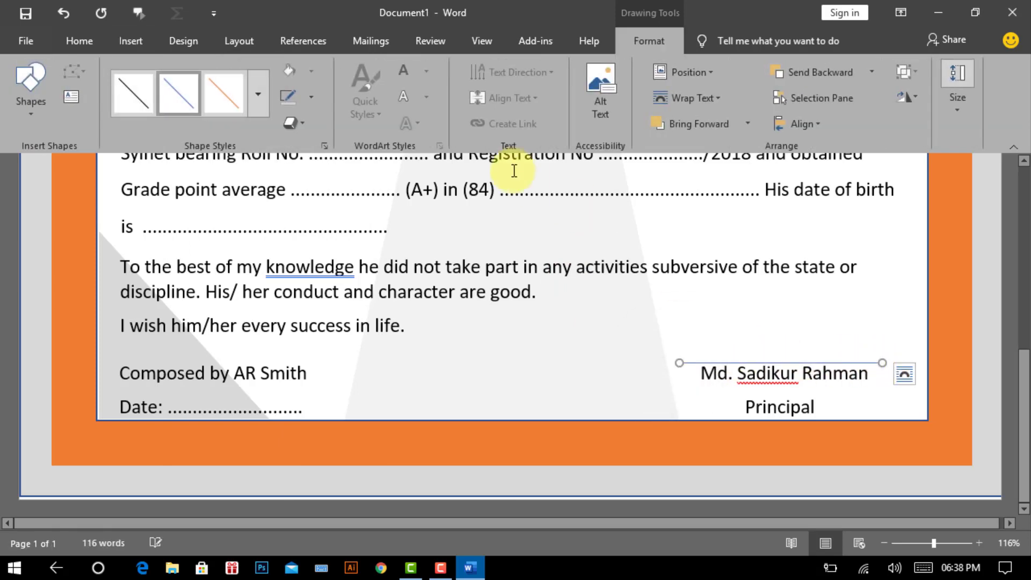
pyautogui.click(257, 95)
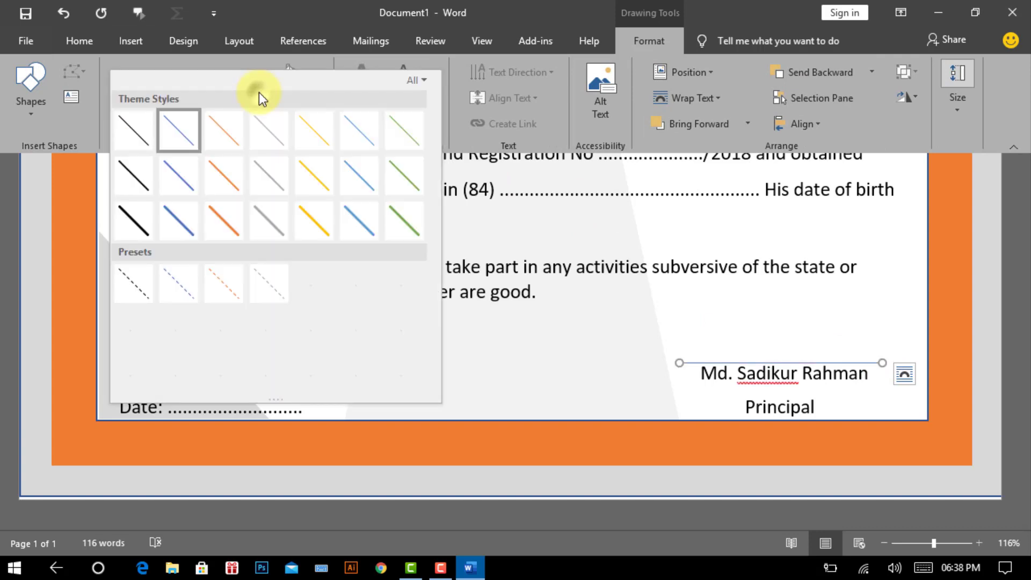
pyautogui.click(137, 221)
pyautogui.scroll(3, 870, 402)
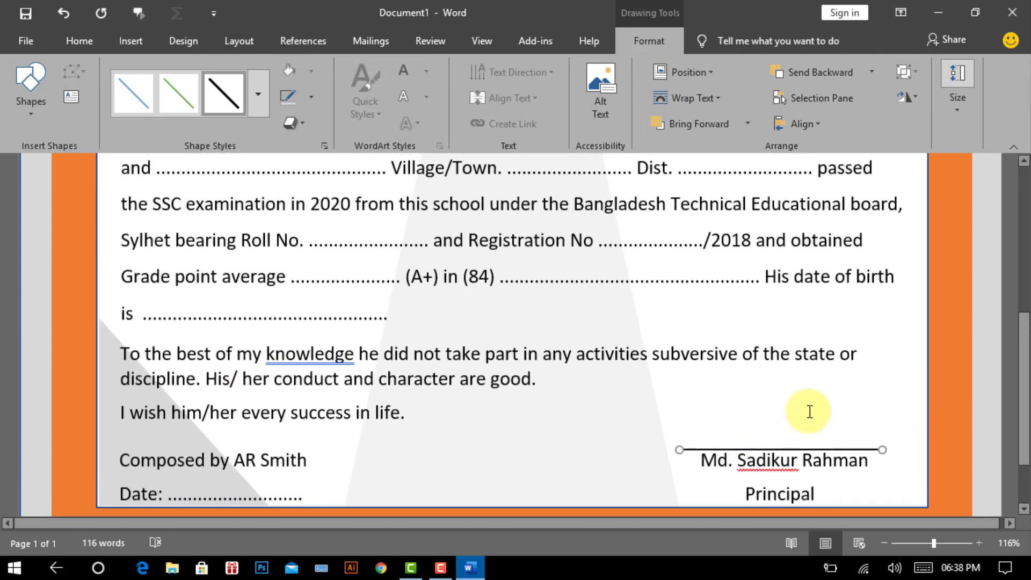
pyautogui.click(924, 544)
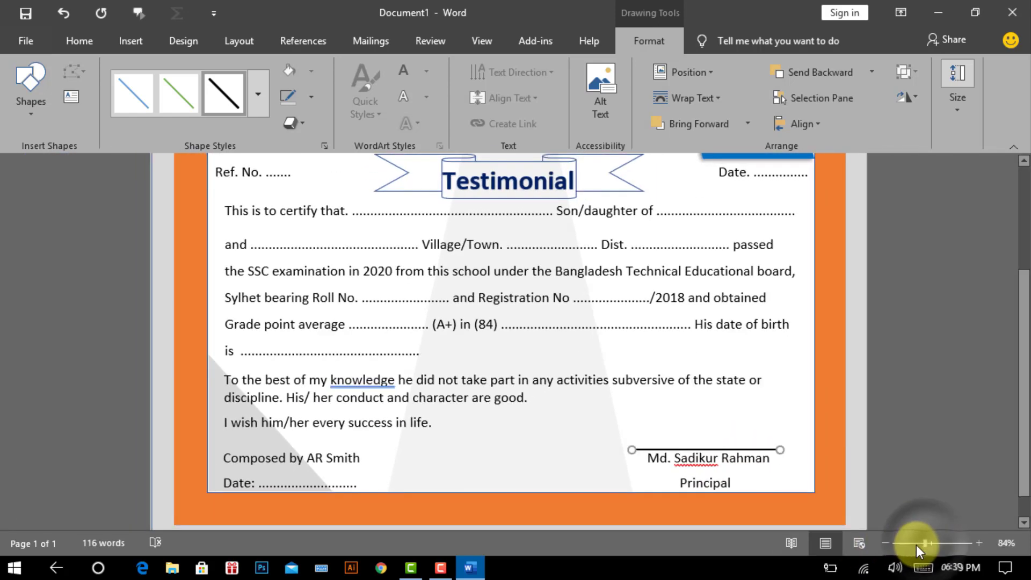
pyautogui.click(913, 542)
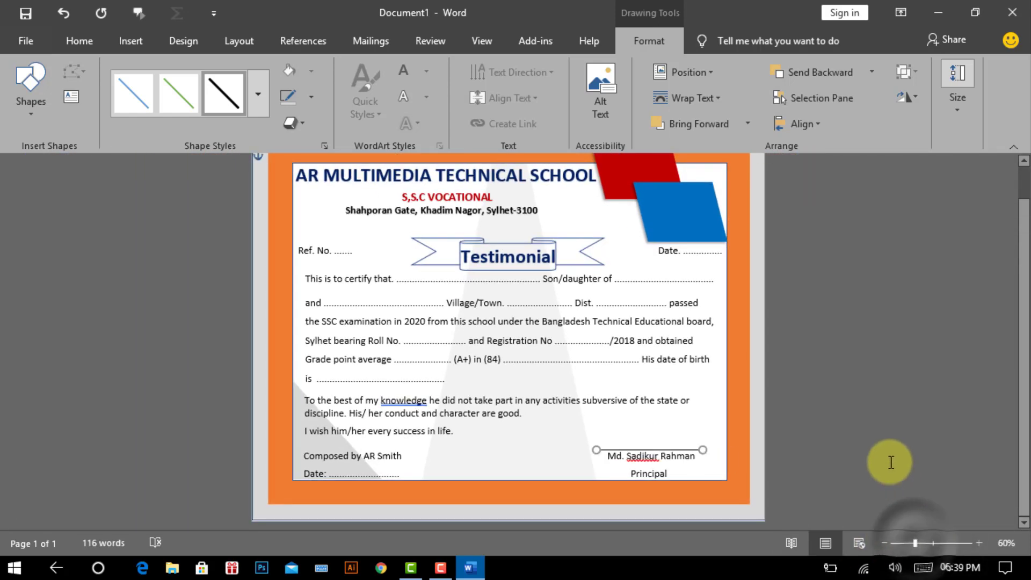
pyautogui.click(886, 460)
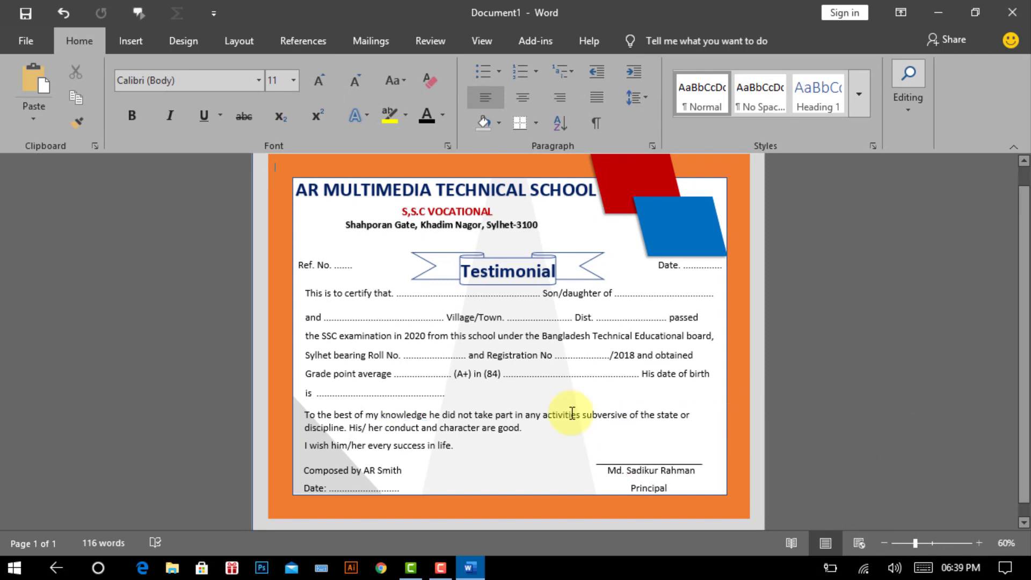
# Insert the Logo Design picture from Desktop\Business Card.
pyautogui.click(130, 40)
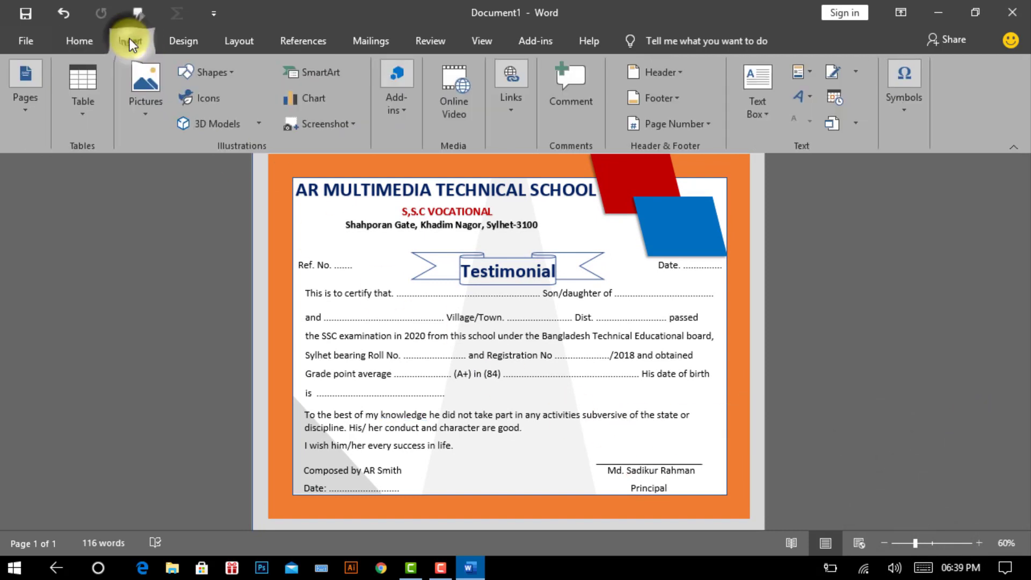
pyautogui.click(137, 86)
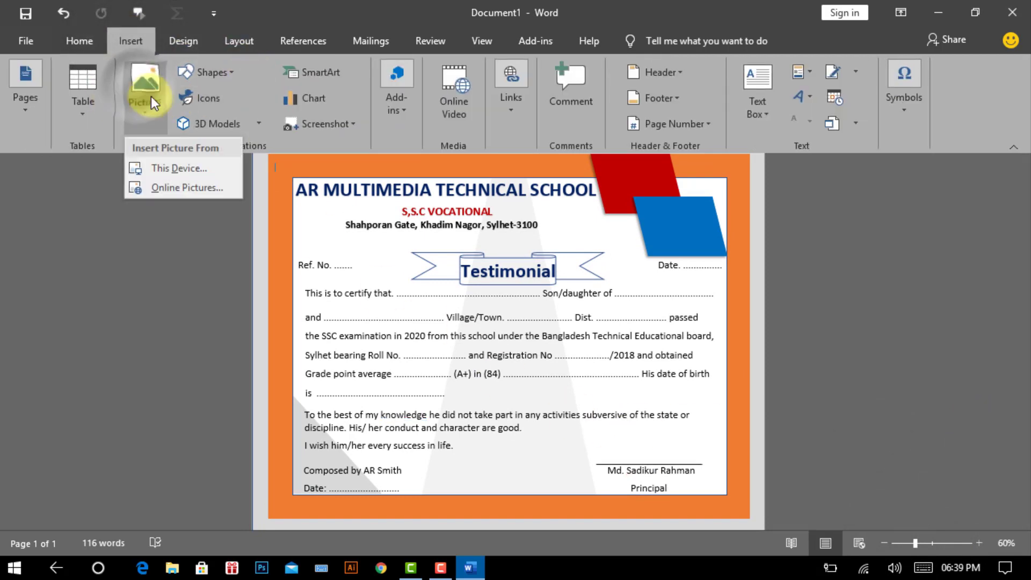
pyautogui.click(186, 166)
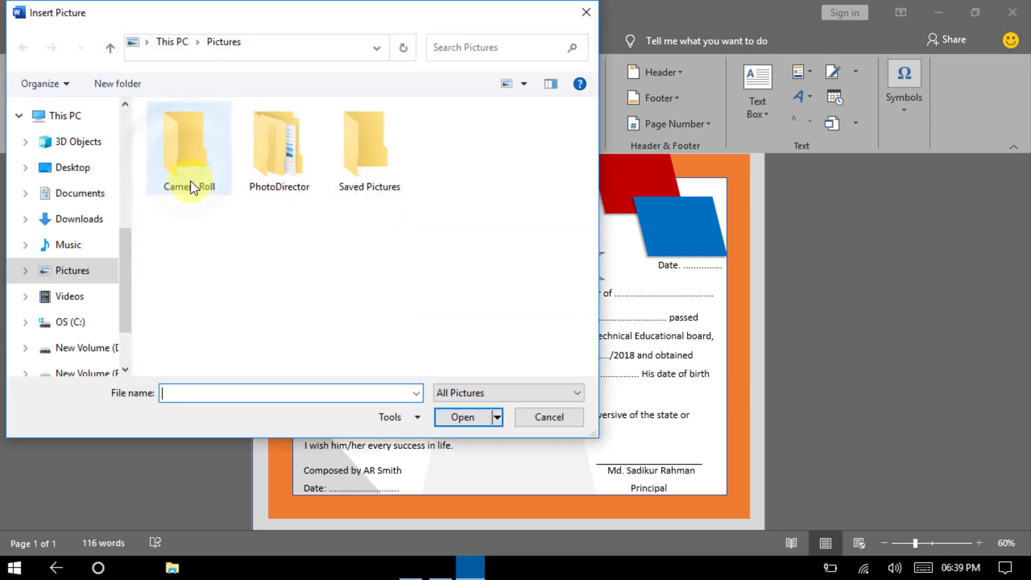
pyautogui.click(81, 172)
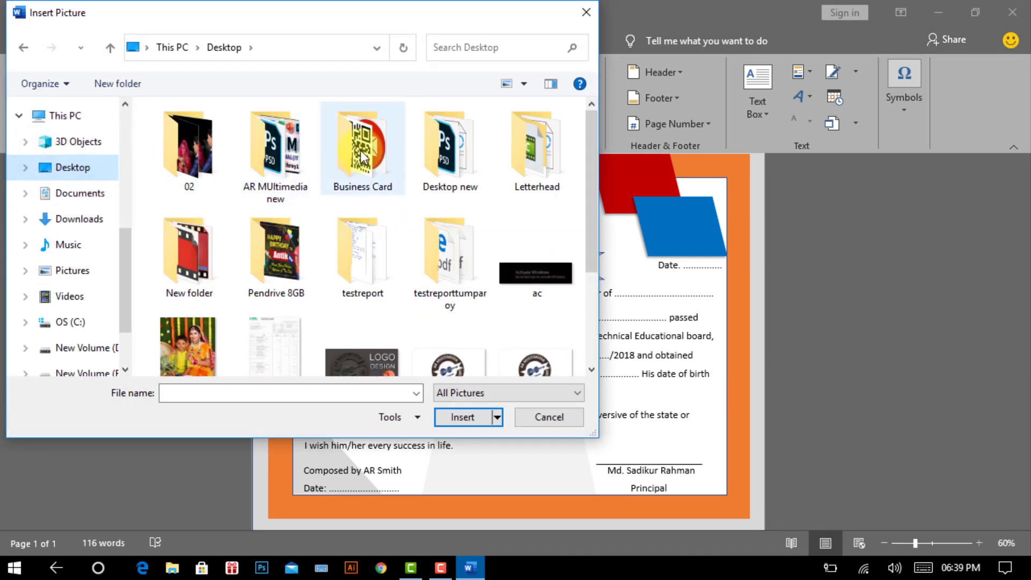
pyautogui.doubleClick(357, 156)
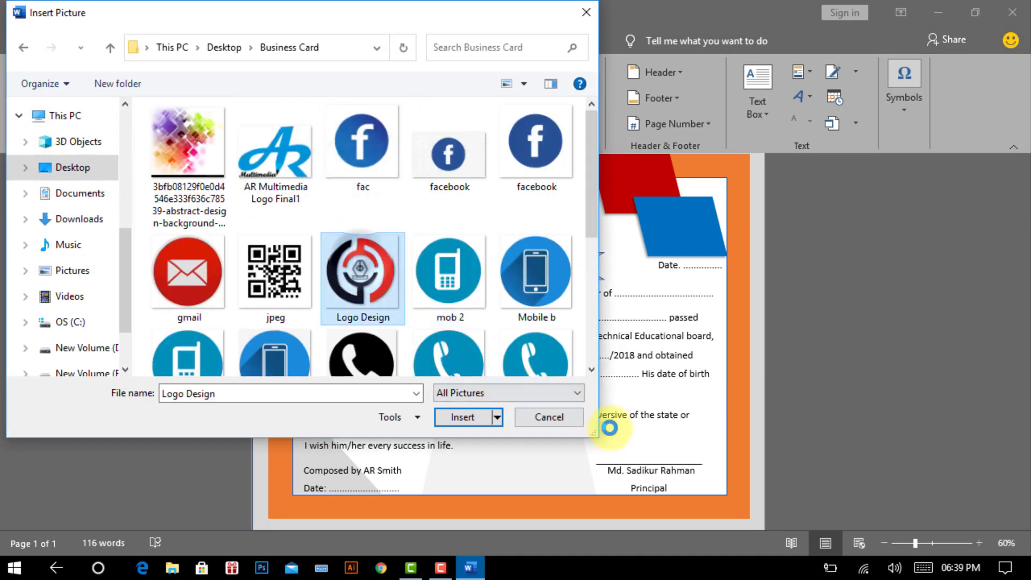
pyautogui.click(459, 416)
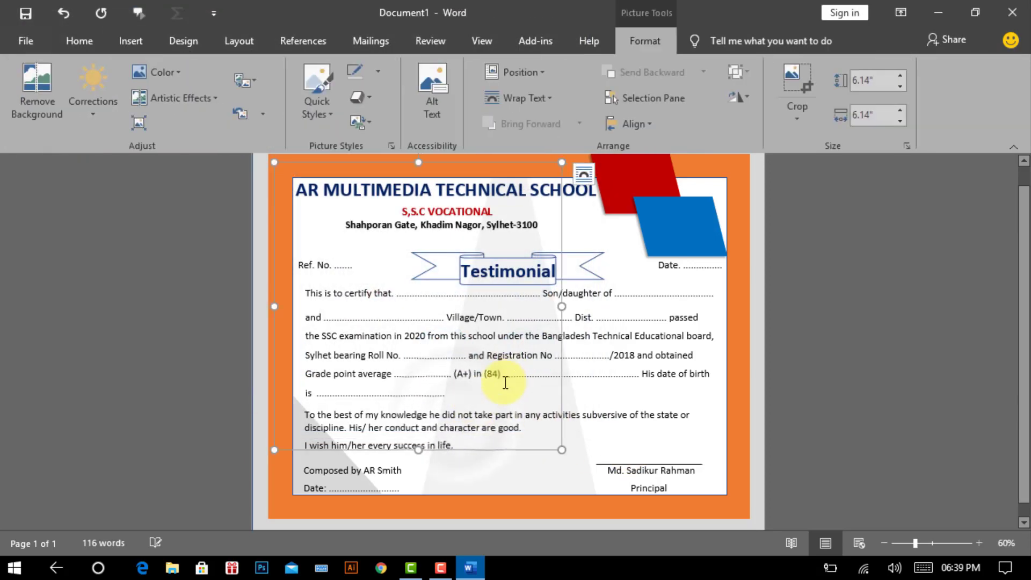
# Set the logo to In Front of Text, move it to the bottom centre, and brighten it.
pyautogui.click(652, 33)
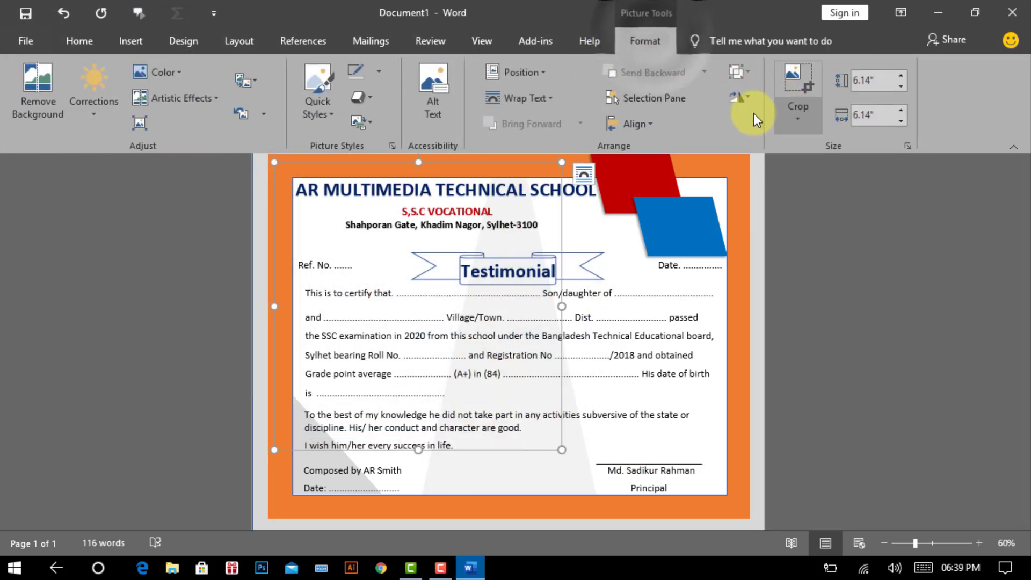
pyautogui.click(528, 97)
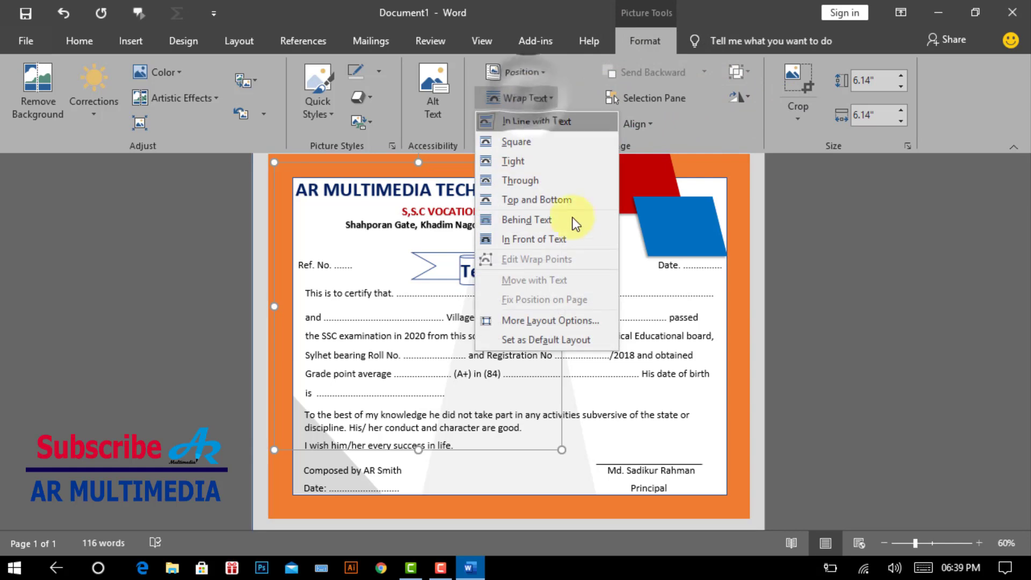
pyautogui.click(549, 238)
pyautogui.moveTo(334, 217)
pyautogui.mouseDown()
pyautogui.moveTo(443, 281)
pyautogui.moveTo(623, 465)
pyautogui.moveTo(539, 450)
pyautogui.mouseUp()
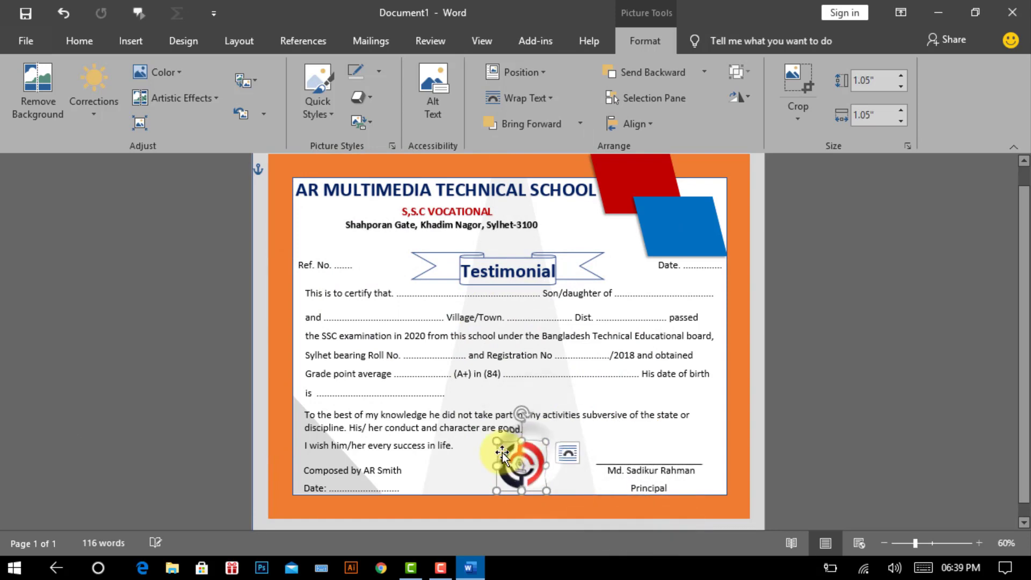
pyautogui.click(92, 110)
pyautogui.click(279, 265)
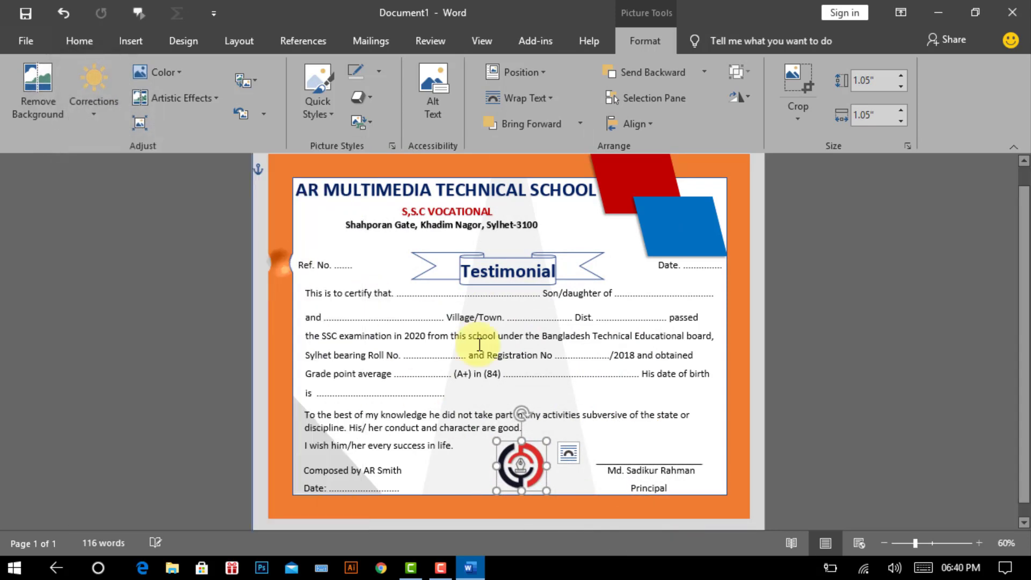
pyautogui.click(856, 426)
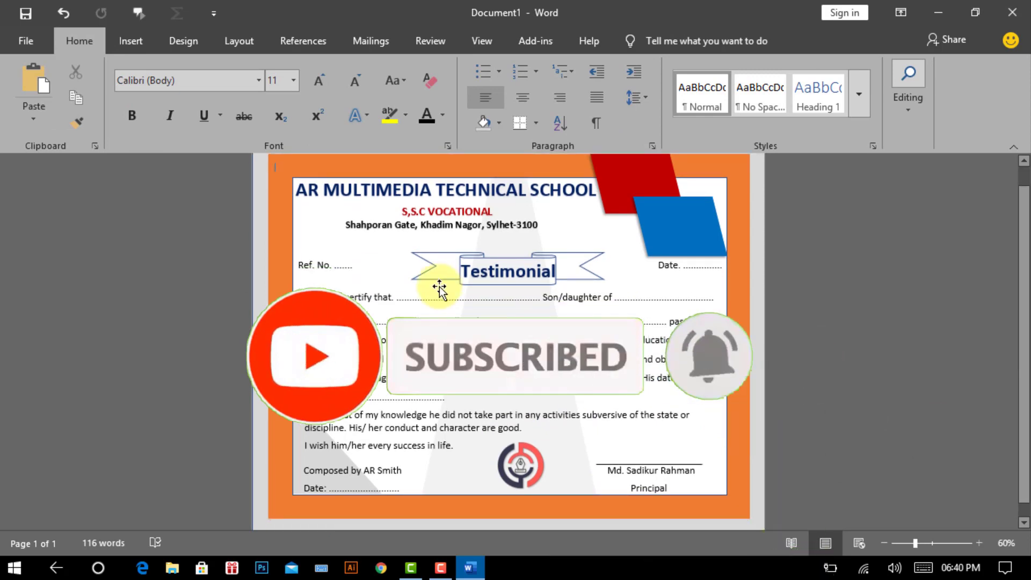
# Draw a small text box over the certify-that blank with No Fill and No Outline.
pyautogui.click(134, 42)
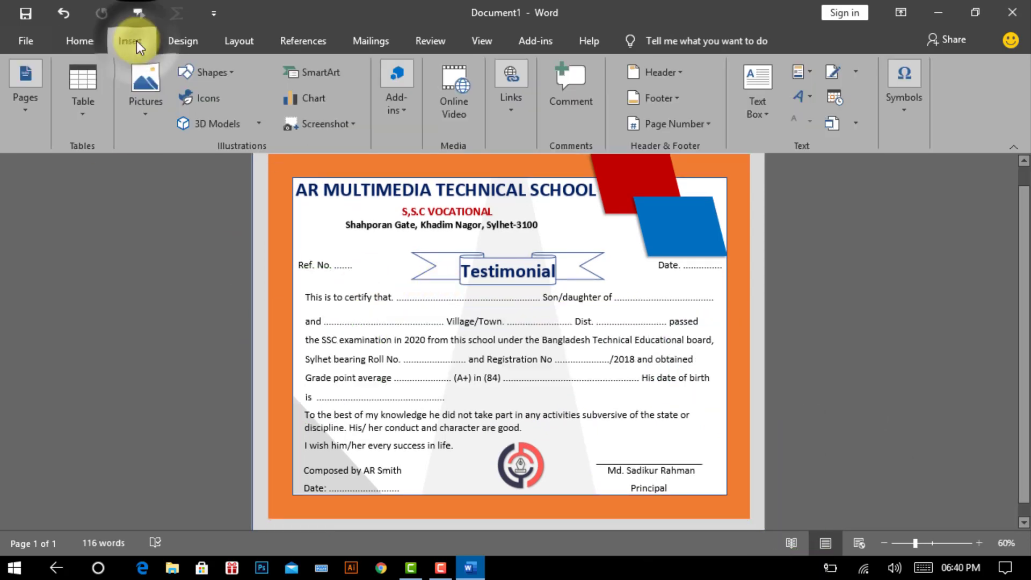
pyautogui.click(758, 108)
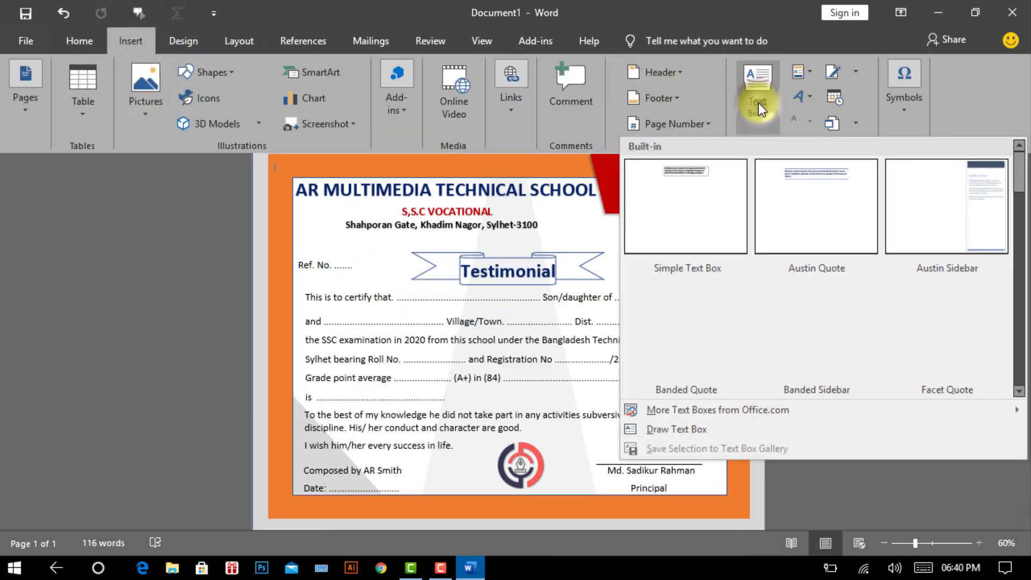
pyautogui.click(693, 429)
pyautogui.moveTo(400, 279); pyautogui.dragTo(531, 297)
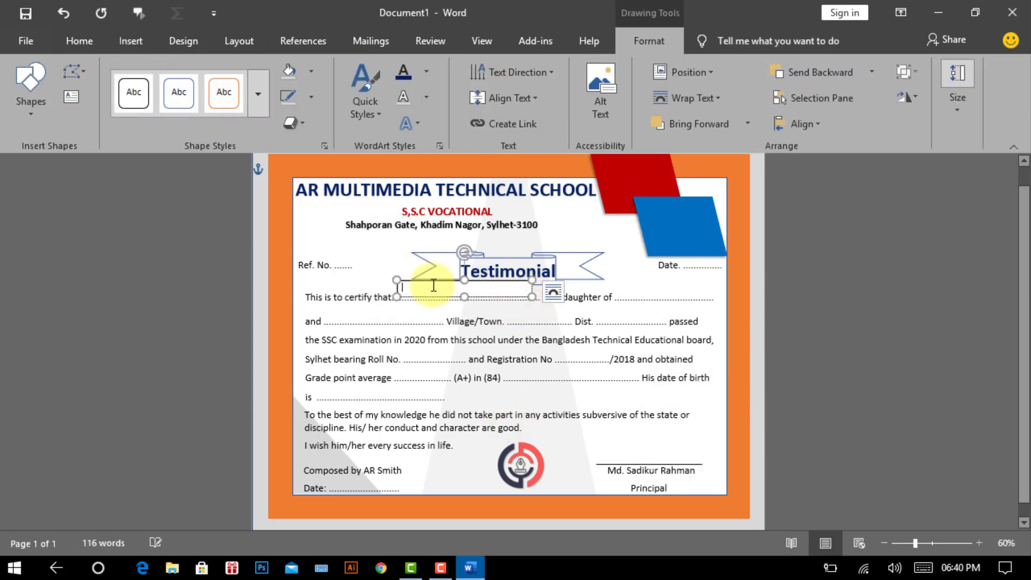
pyautogui.click(311, 71)
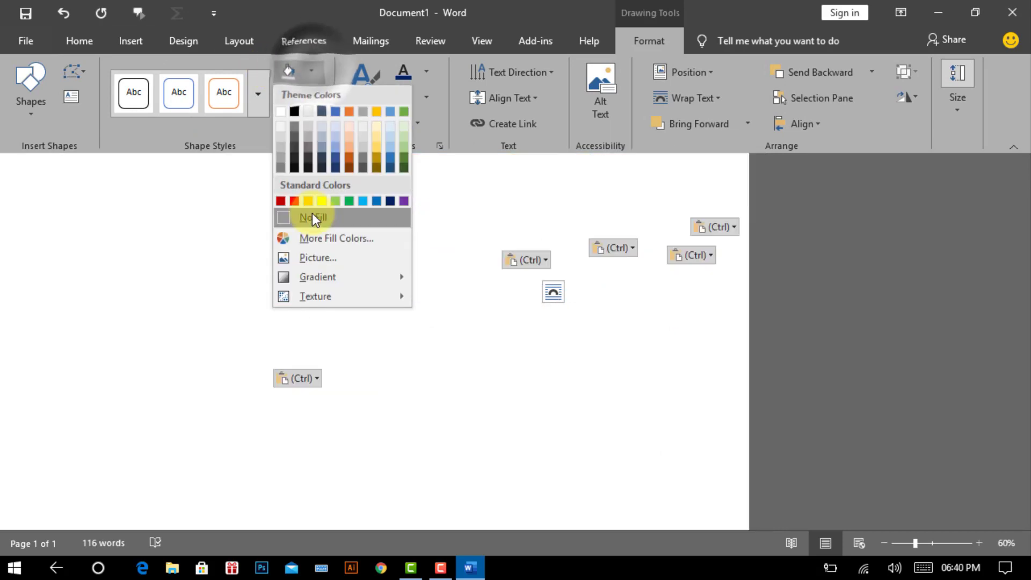
pyautogui.click(311, 214)
pyautogui.click(312, 96)
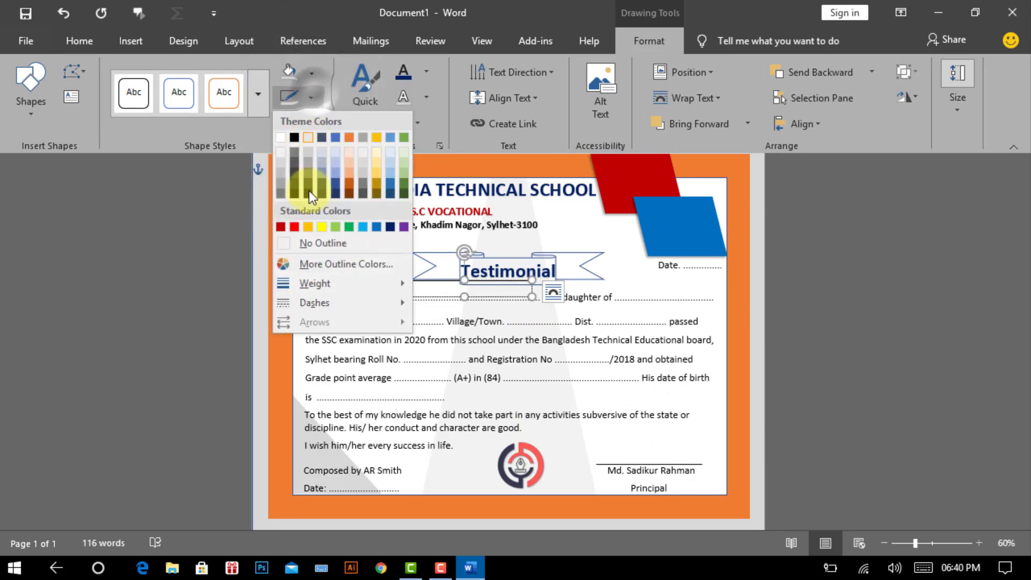
pyautogui.click(308, 243)
# Type the student's name in 18-pt Monotype Corsiva and duplicate the name box.
pyautogui.click(932, 543)
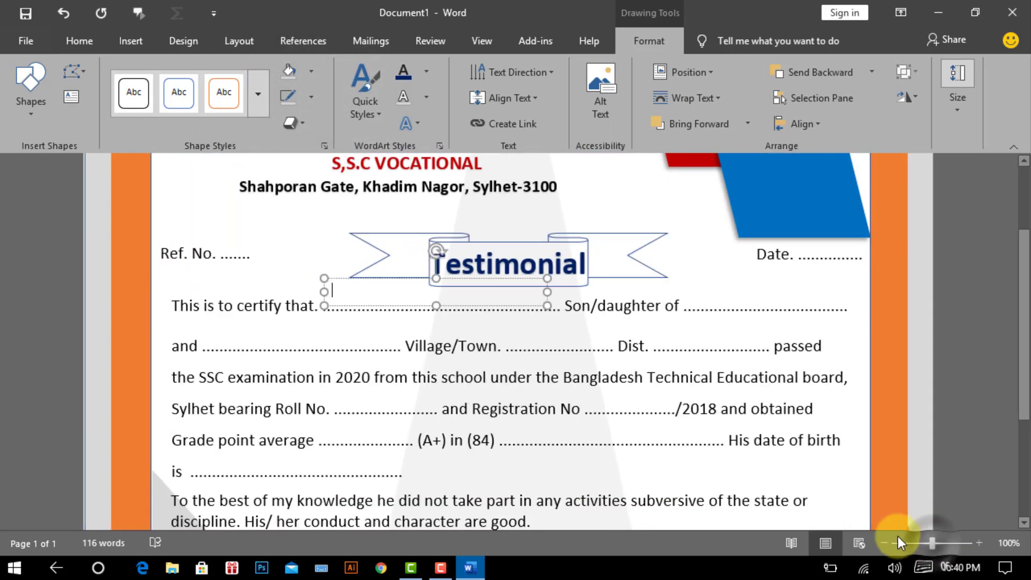
pyautogui.click(81, 39)
pyautogui.click(294, 80)
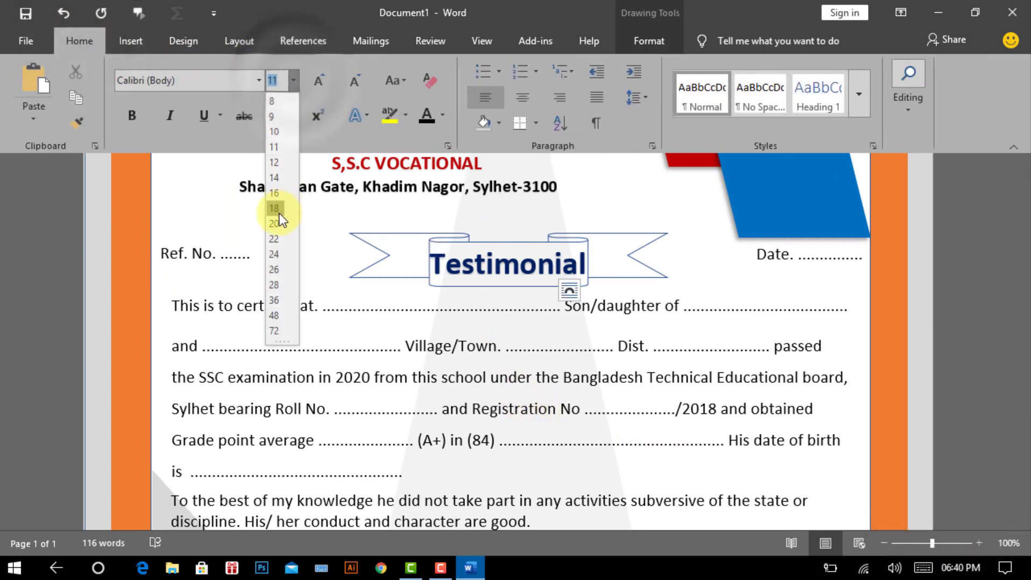
pyautogui.click(275, 208)
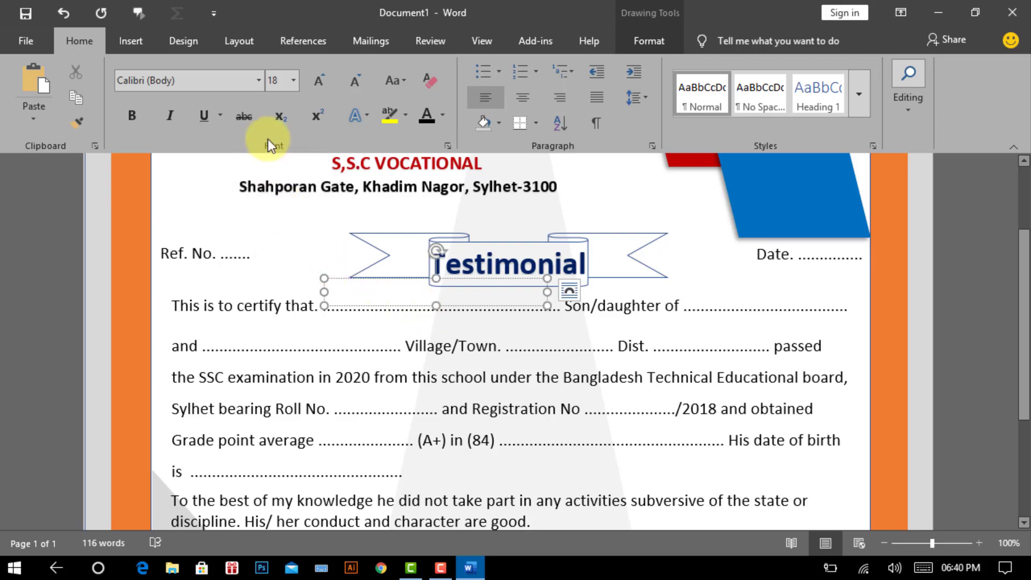
pyautogui.click(138, 81)
pyautogui.write('Blackadder ITC')
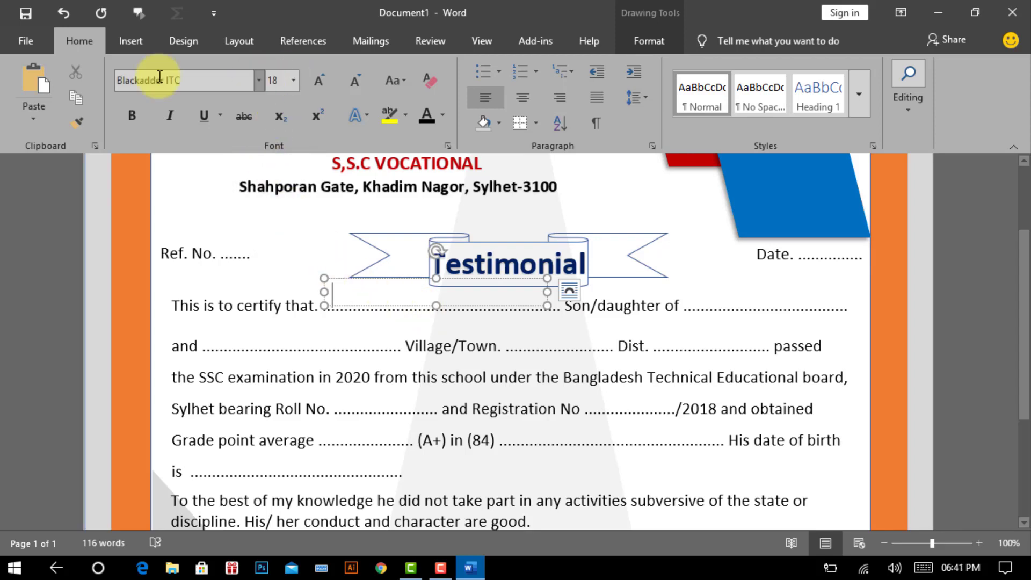
pyautogui.write('Monotype Corsiva')
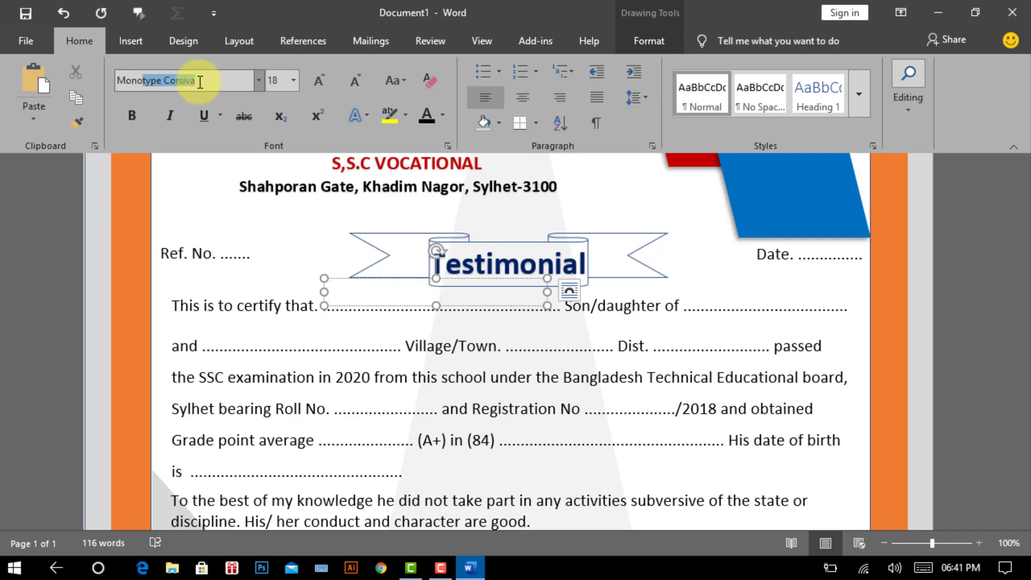
pyautogui.press('Return')
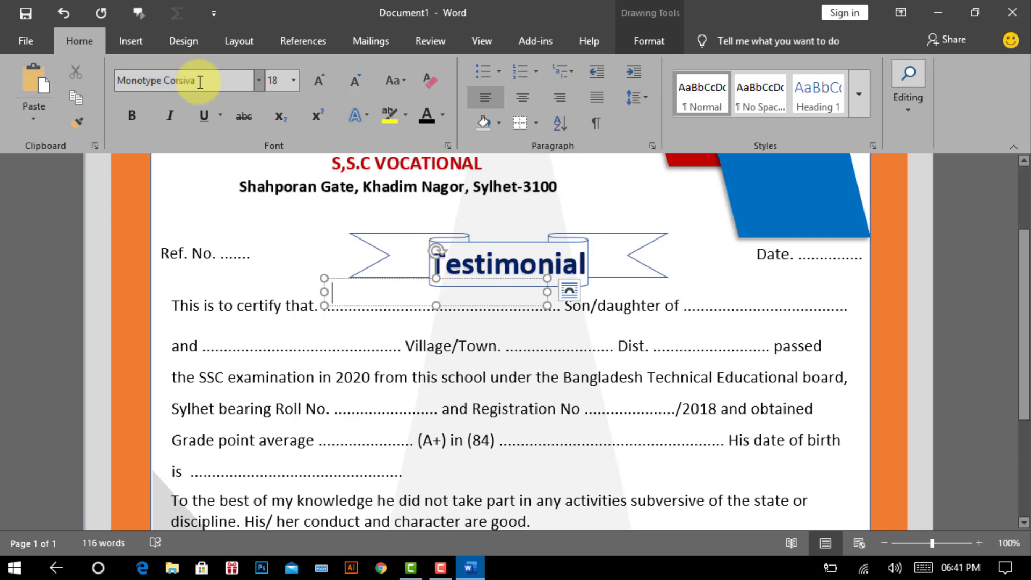
pyautogui.write('Amir')
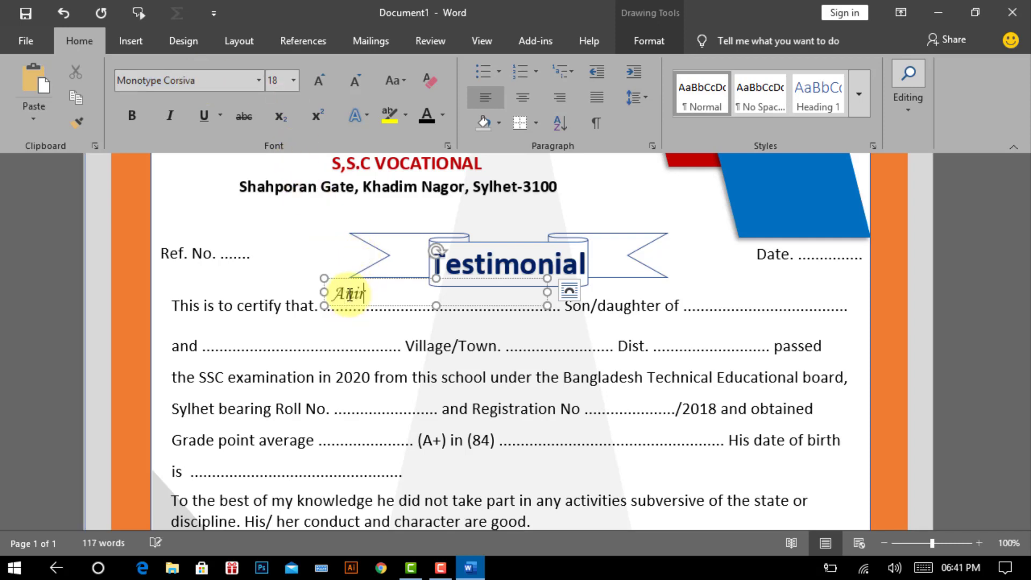
pyautogui.write('ik')
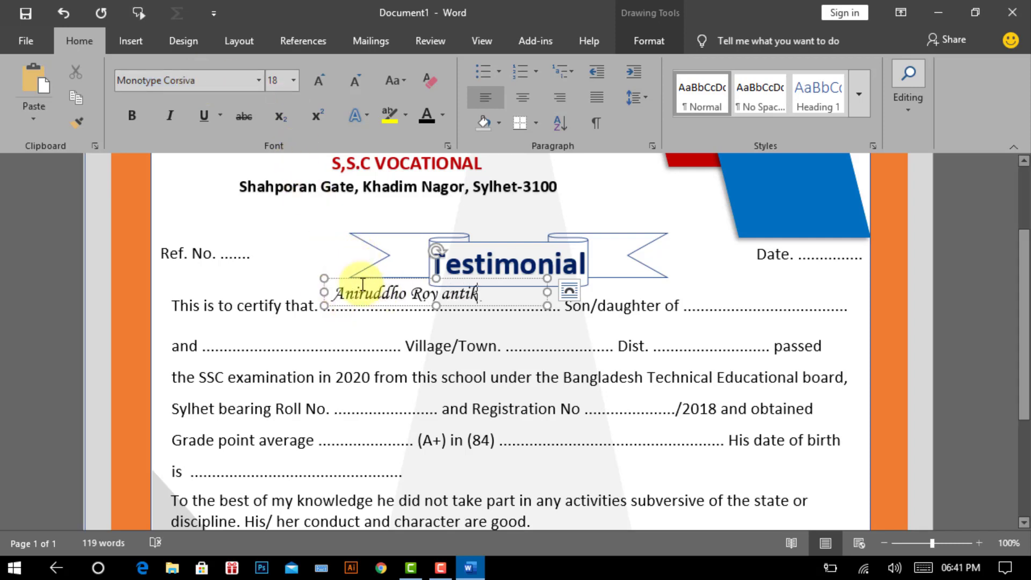
pyautogui.click(332, 278)
pyautogui.hotkey('ctrl', 'd')
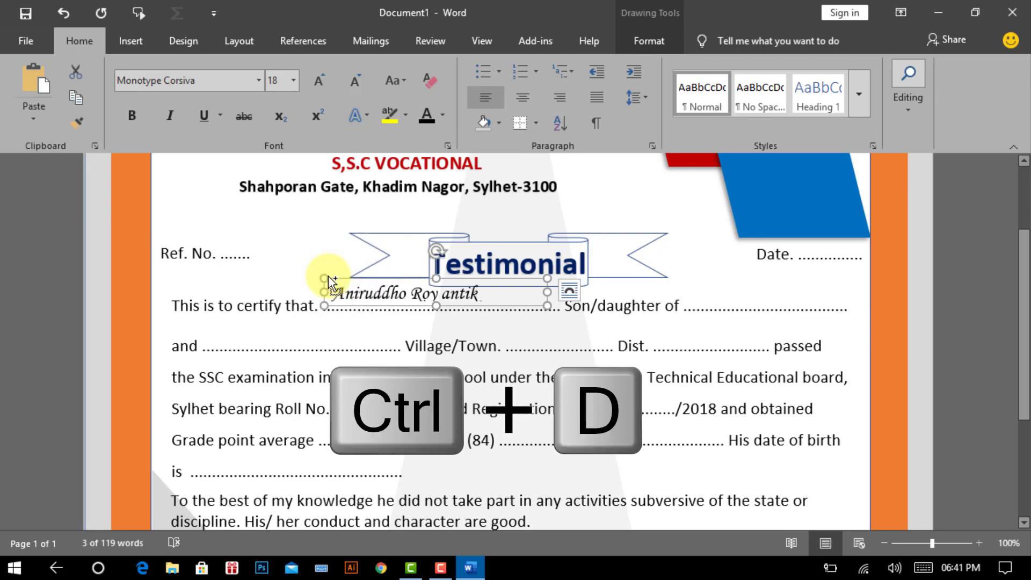
# Move the copied box onto the Son/daughter of blank and enter the father's name.
pyautogui.moveTo(492, 292); pyautogui.dragTo(850, 282)
pyautogui.moveTo(679, 299)
pyautogui.mouseDown()
pyautogui.moveTo(869, 303)
pyautogui.moveTo(846, 296)
pyautogui.mouseUp()
pyautogui.write('Ajoy Roy')
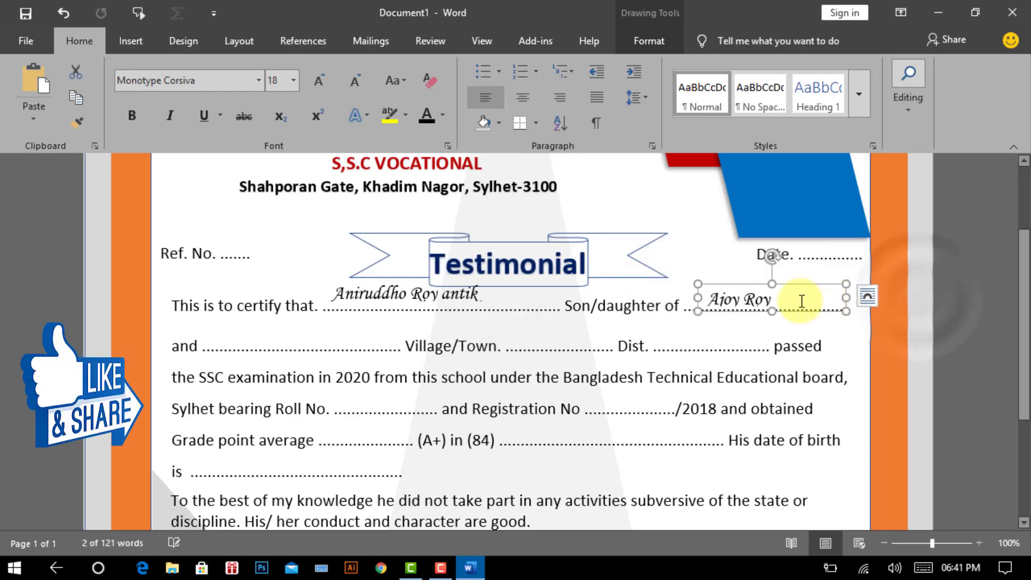
pyautogui.click(444, 300)
pyautogui.press('Delete')
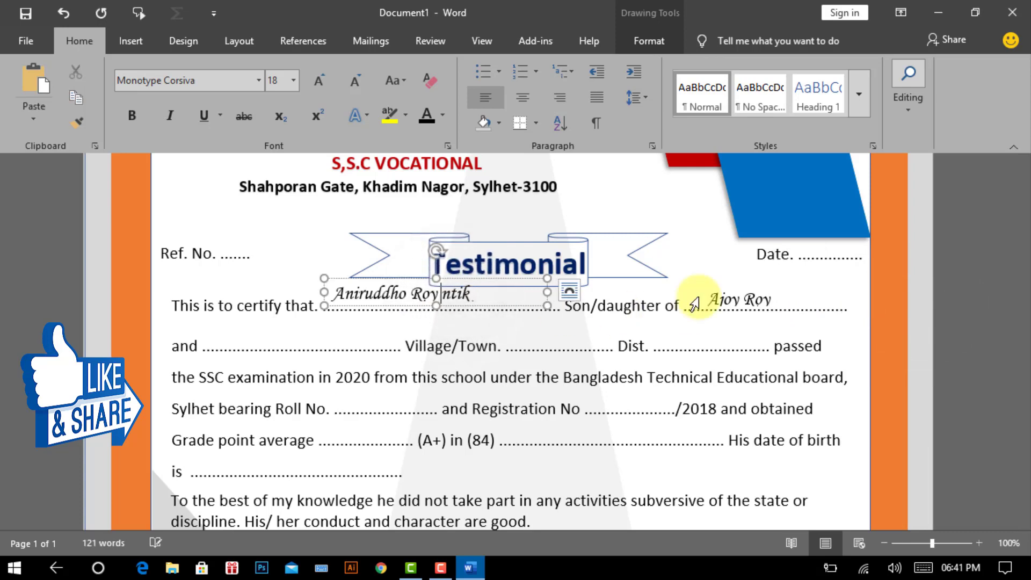
pyautogui.write('A')
# Copy the father's name box to the blank after 'and' and enter the mother's name.
pyautogui.click(759, 297)
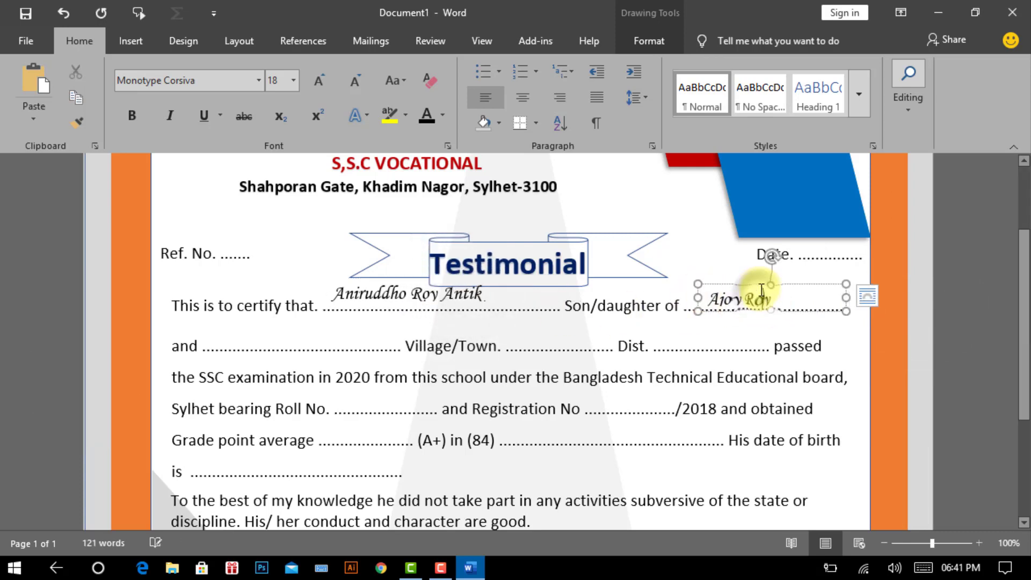
pyautogui.click(758, 284)
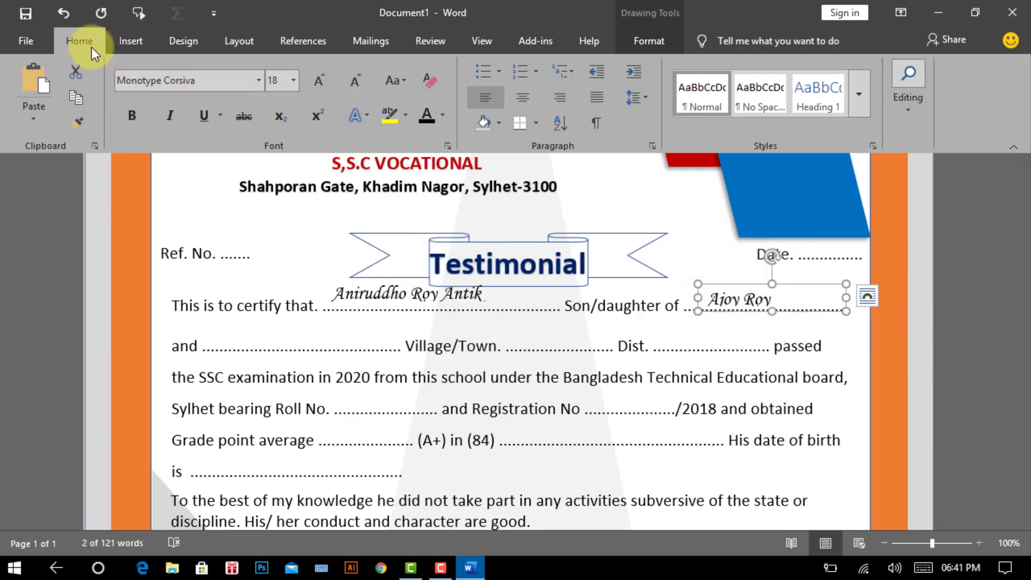
pyautogui.hotkey('ctrl', 'c')
pyautogui.hotkey('ctrl', 'v')
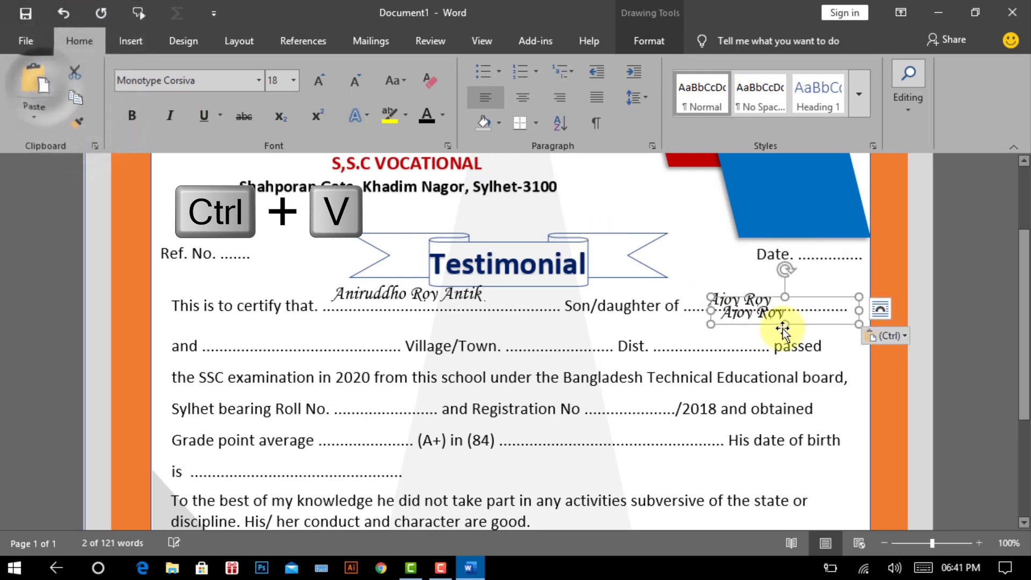
pyautogui.moveTo(815, 300)
pyautogui.mouseDown()
pyautogui.moveTo(600, 320)
pyautogui.moveTo(350, 322)
pyautogui.mouseUp()
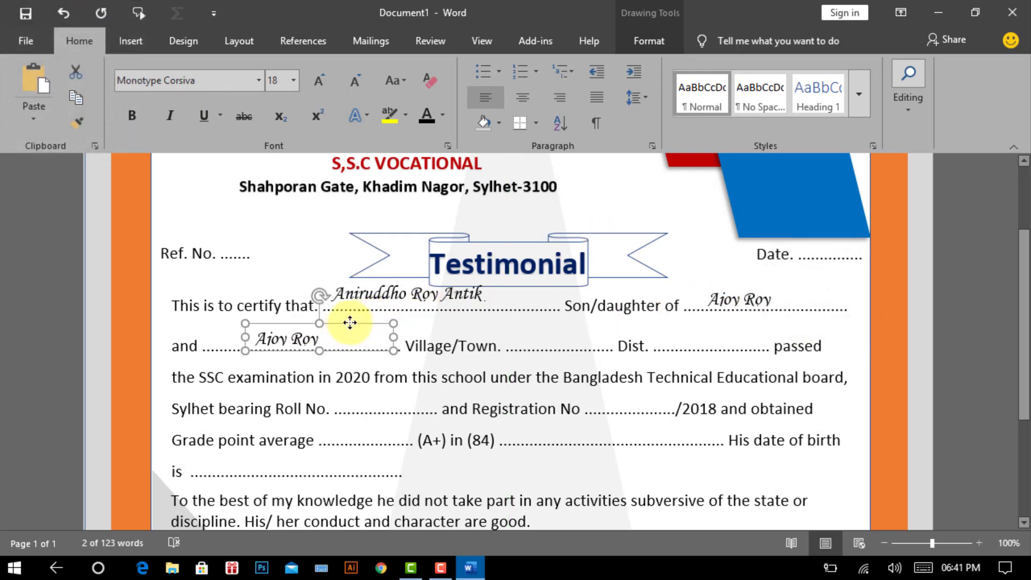
pyautogui.tripleClick(266, 337)
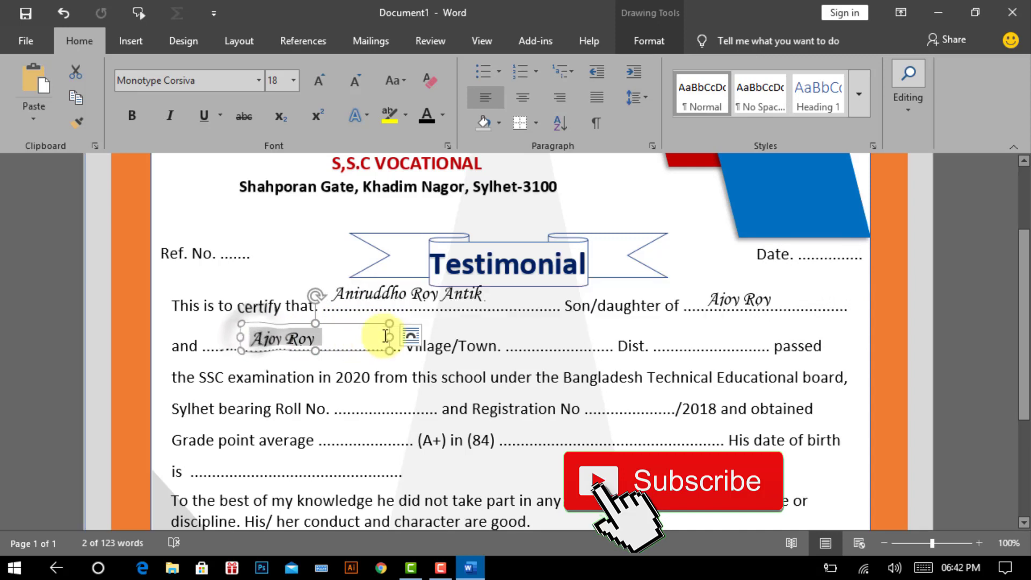
pyautogui.write('Puja Roy')
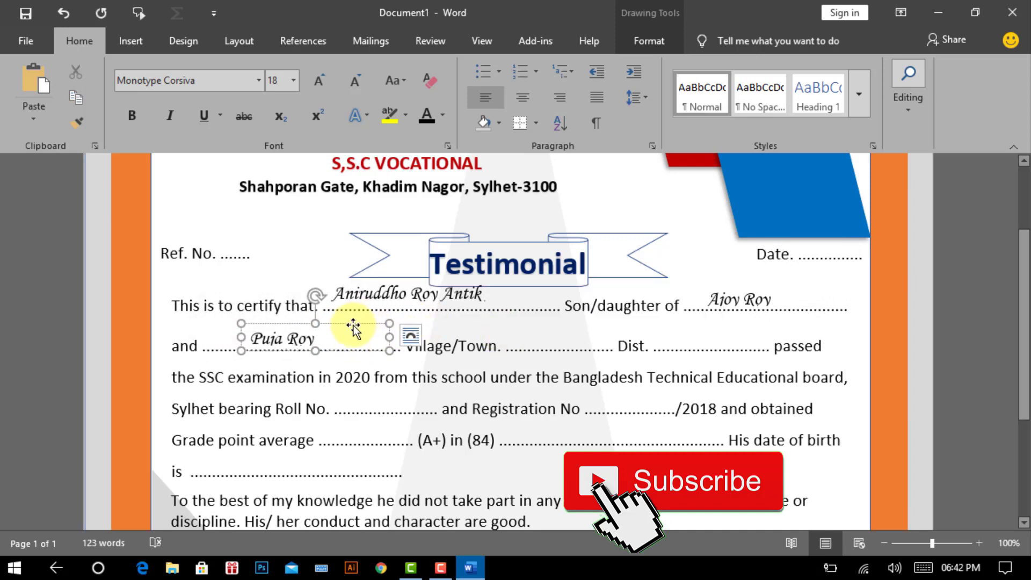
# Duplicate the mother's name box onto the Village/Town blank.
pyautogui.click(353, 328)
pyautogui.hotkey('ctrl', 'd')
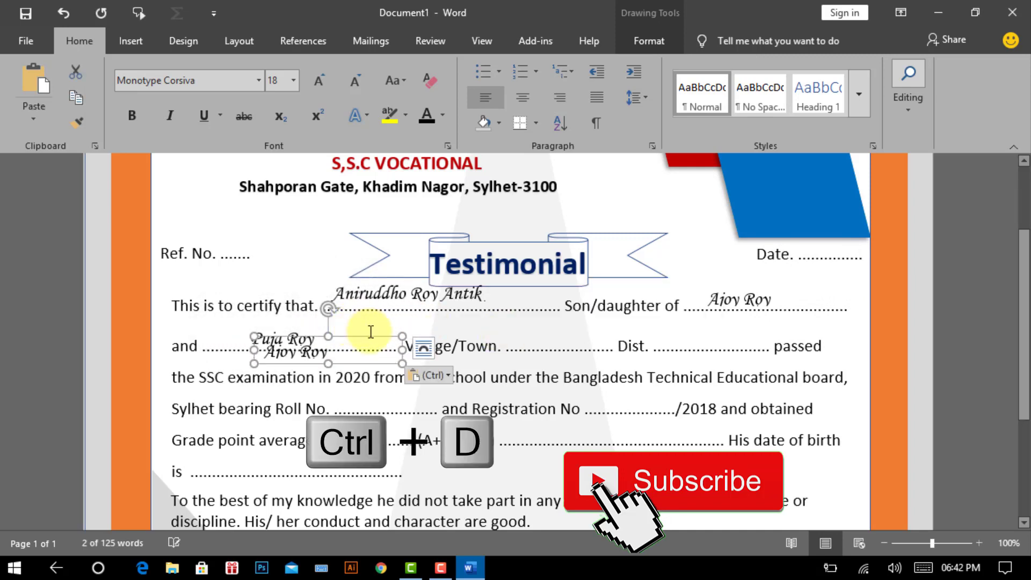
pyautogui.moveTo(369, 330)
pyautogui.mouseDown()
pyautogui.moveTo(620, 334)
pyautogui.moveTo(612, 323)
pyautogui.mouseUp()
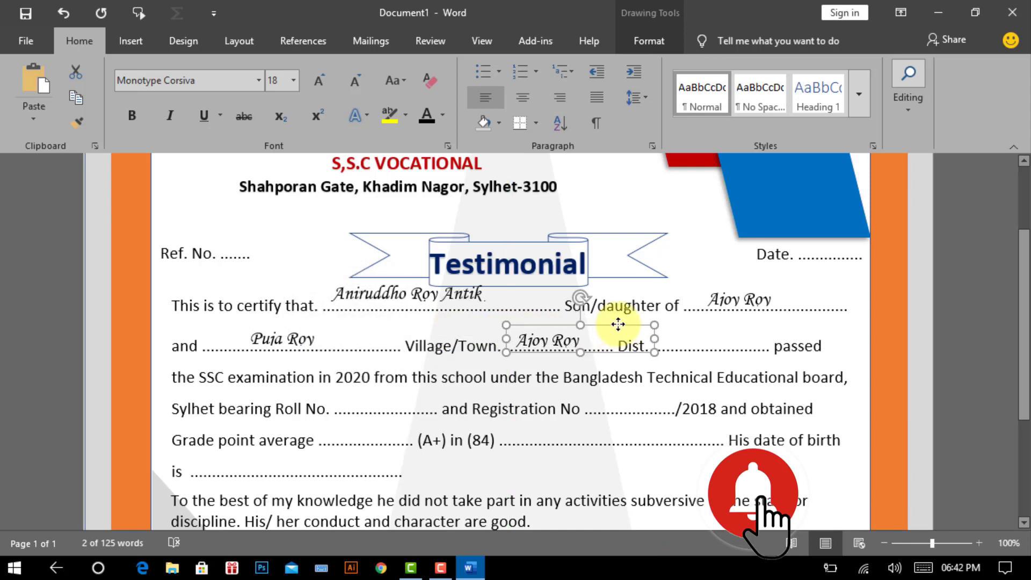
# Enter the village name in the Village/Town box and the district name in a copy on Dist.
pyautogui.tripleClick(518, 338)
pyautogui.write('Daspara')
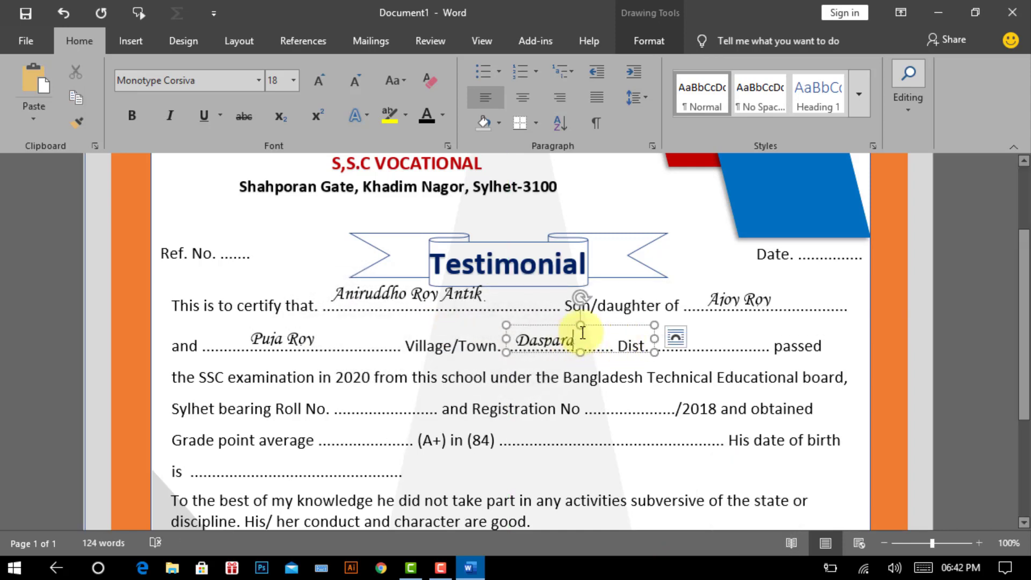
pyautogui.click(615, 326)
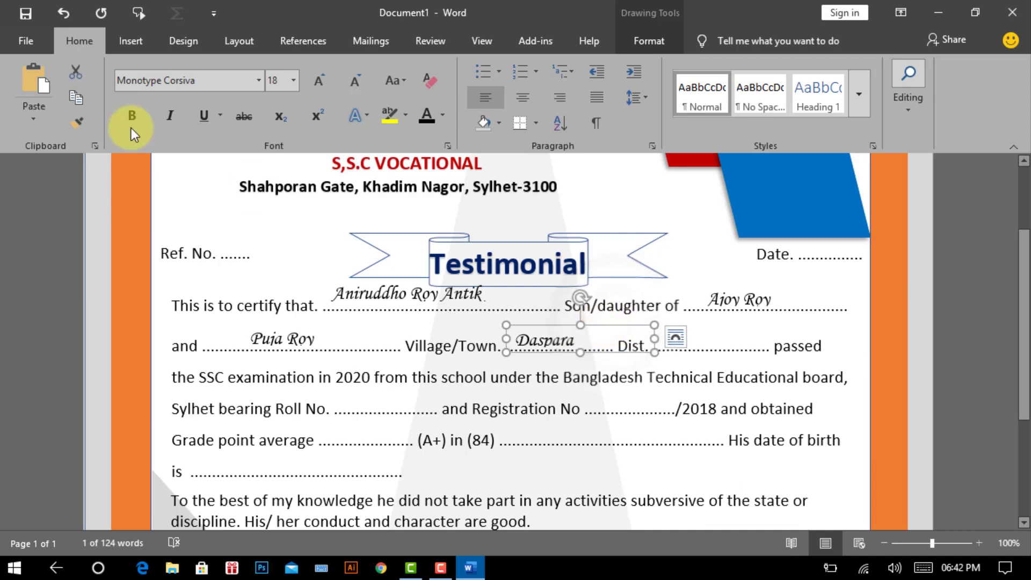
pyautogui.click(51, 96)
pyautogui.moveTo(596, 336); pyautogui.dragTo(752, 323)
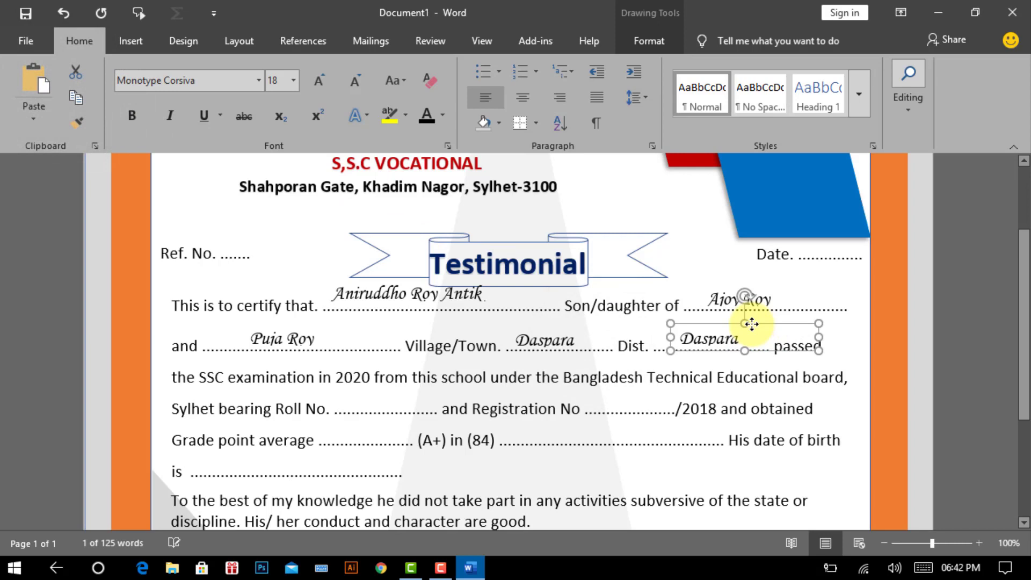
pyautogui.write('Sylhet')
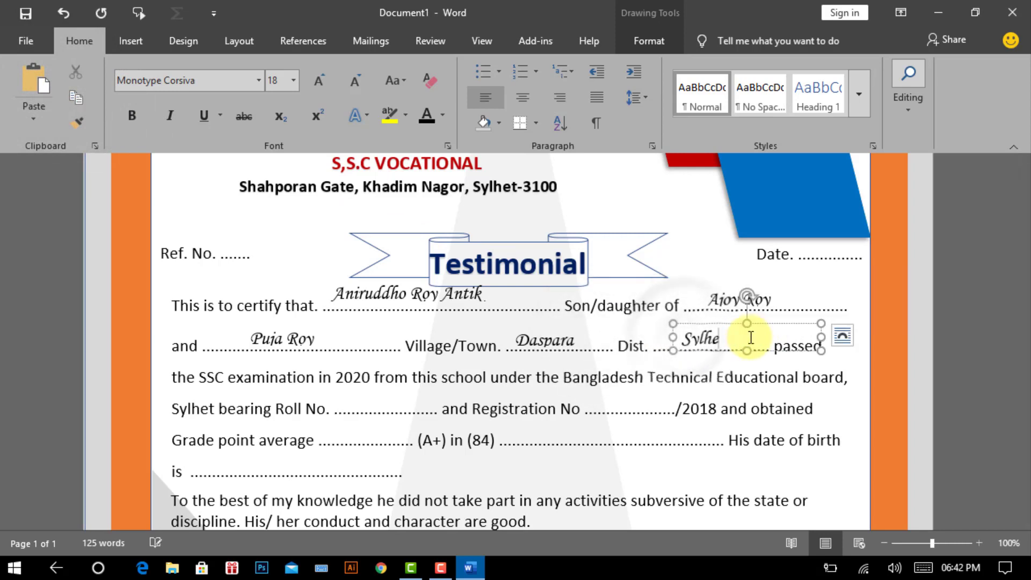
# Copy the district text box onto the Roll No. blank.
pyautogui.click(765, 325)
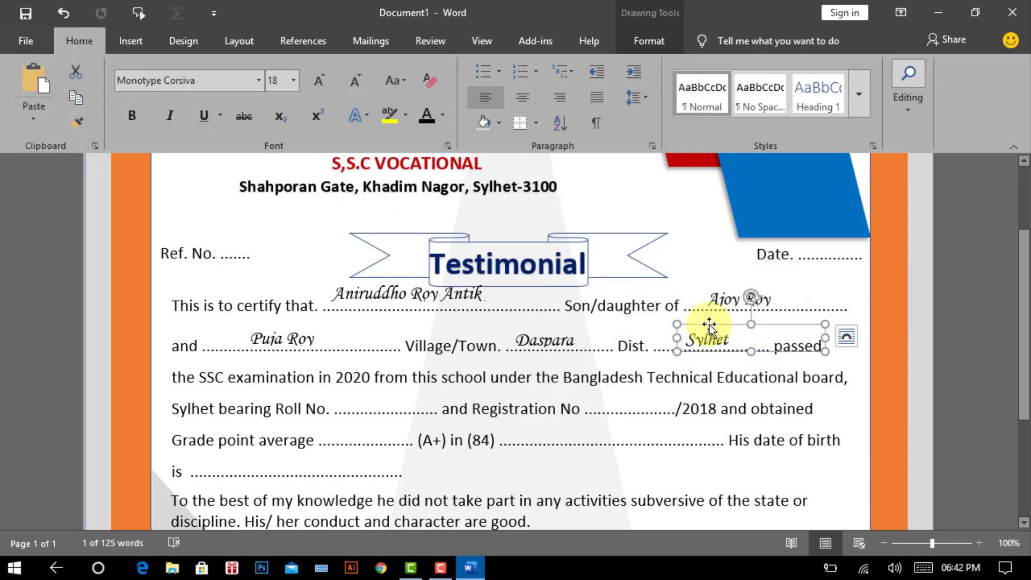
pyautogui.click(78, 102)
pyautogui.click(45, 95)
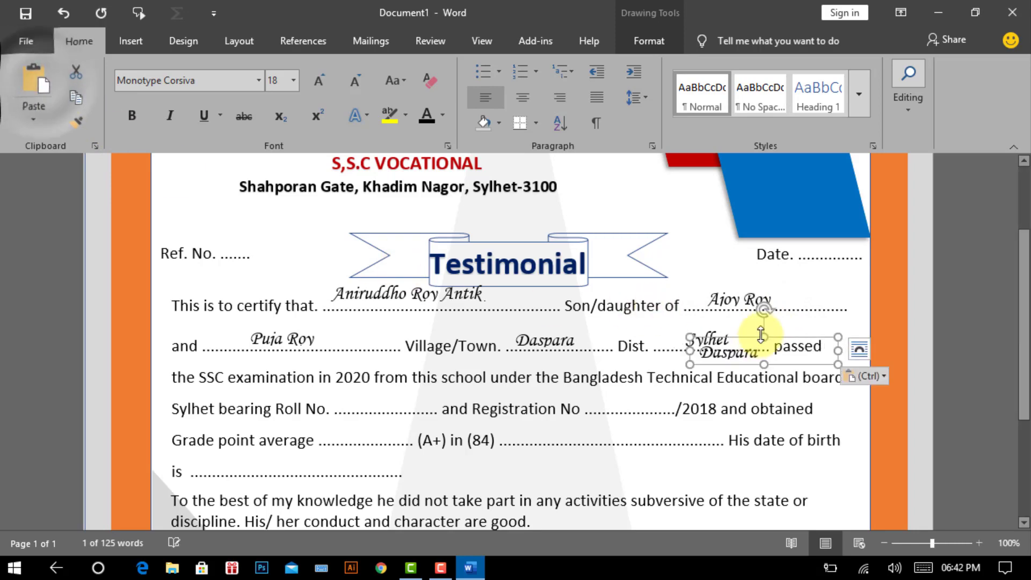
pyautogui.moveTo(754, 339); pyautogui.dragTo(401, 387)
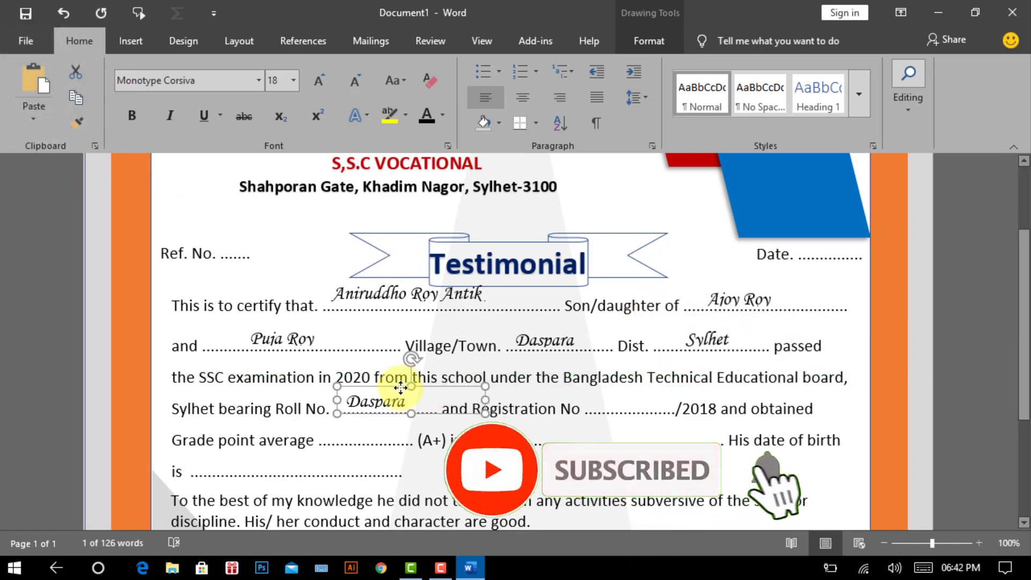
pyautogui.scroll(-3, 401, 387)
# Enter the roll number, then copy the box to Registration No and enter the registration number.
pyautogui.write('Bd')
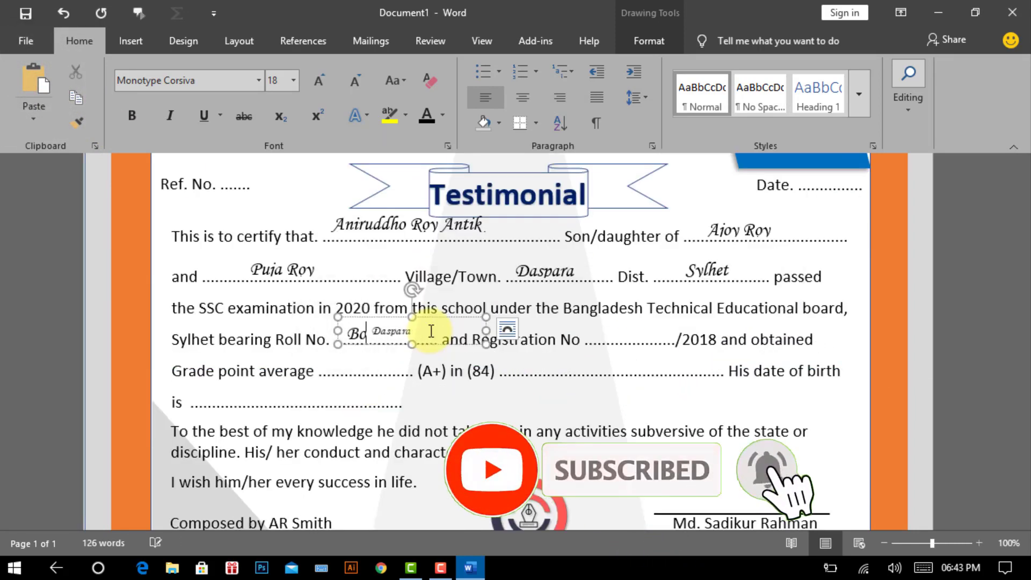
pyautogui.write('8-18')
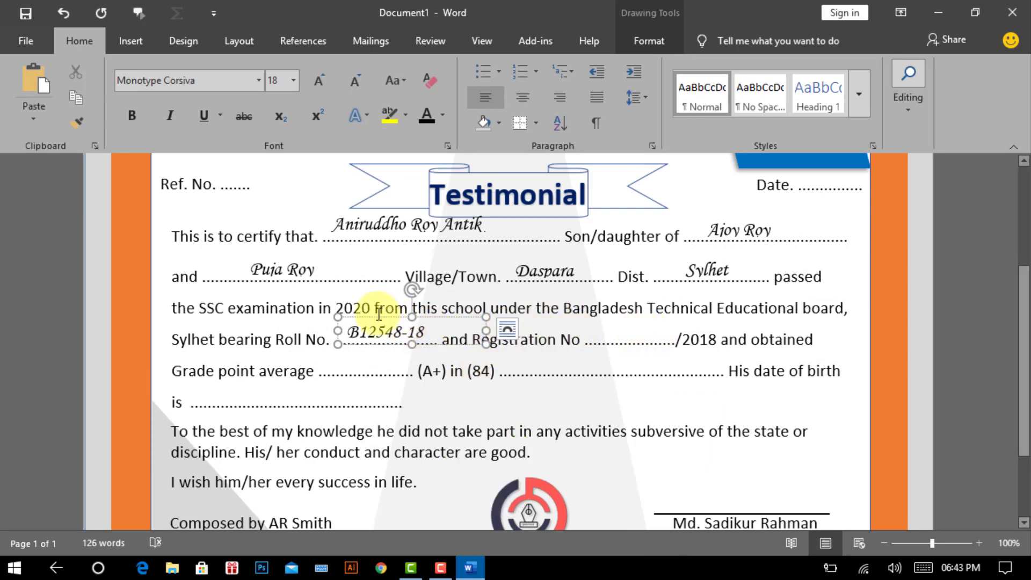
pyautogui.click(374, 317)
pyautogui.click(75, 98)
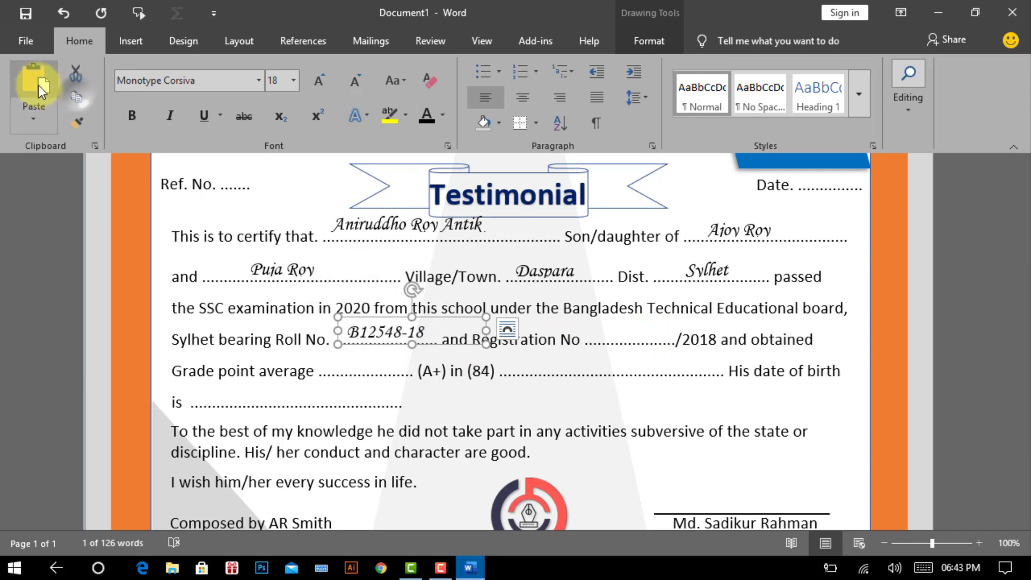
pyautogui.click(37, 89)
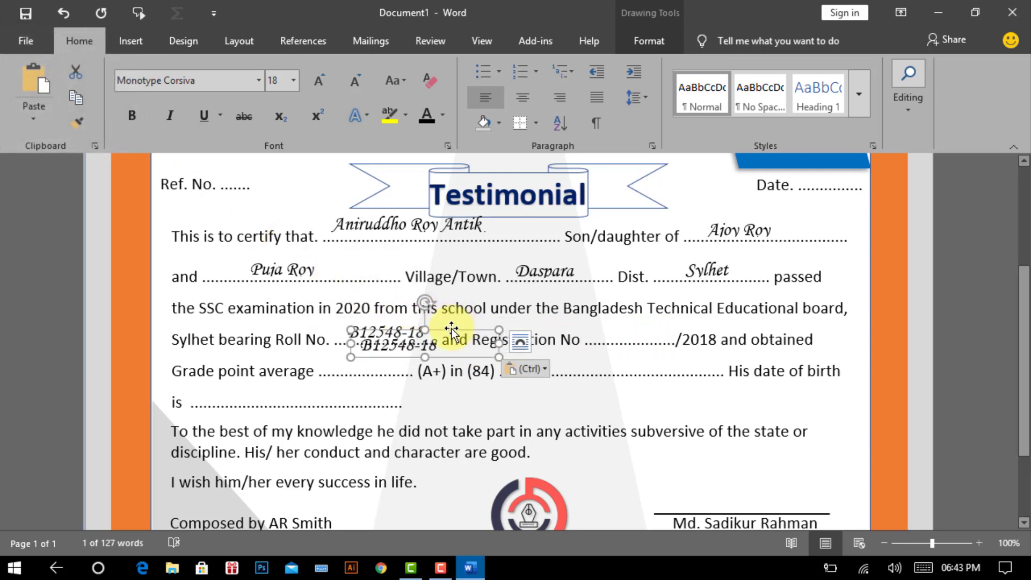
pyautogui.moveTo(451, 330); pyautogui.dragTo(683, 319)
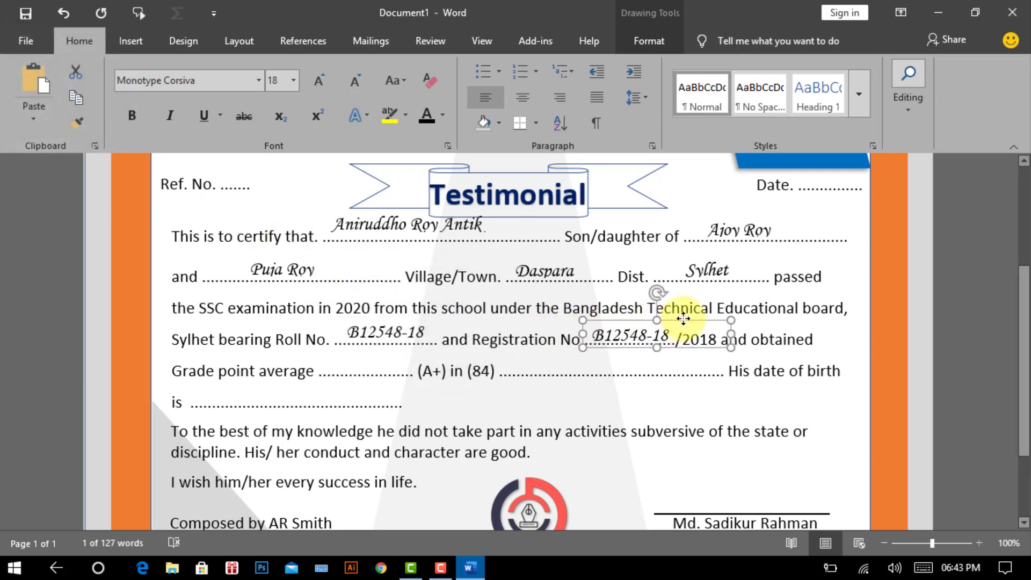
pyautogui.moveTo(601, 335); pyautogui.dragTo(666, 333)
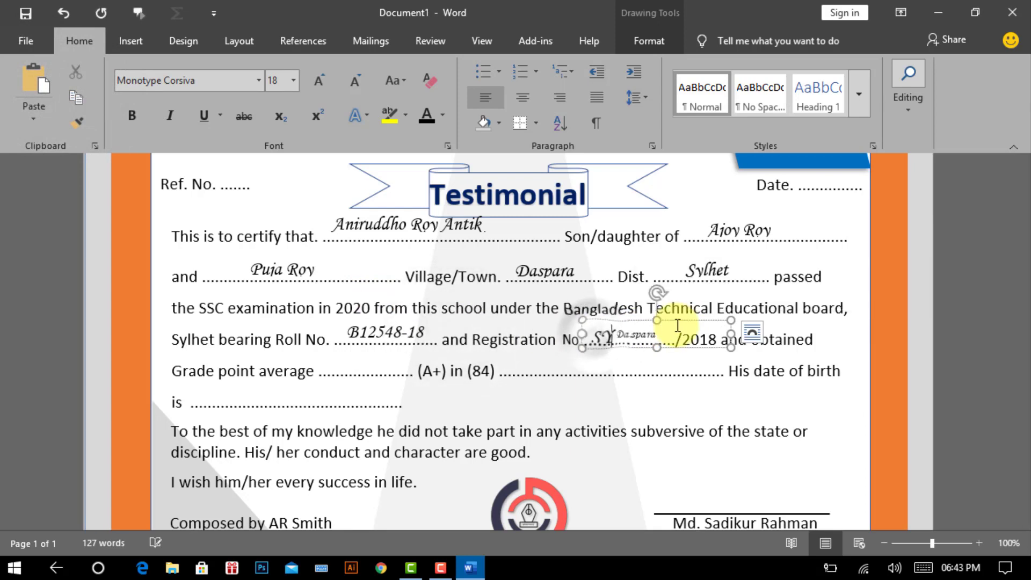
pyautogui.write('SYL564870')
pyautogui.moveTo(731, 348); pyautogui.dragTo(724, 343)
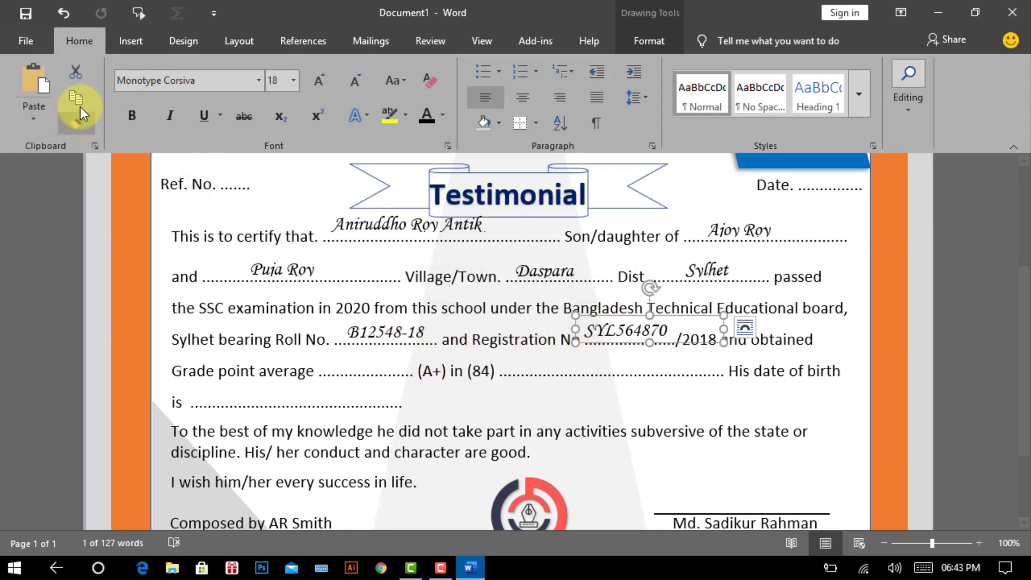
# Copy the registration number box onto the Grade point average blank.
pyautogui.click(56, 93)
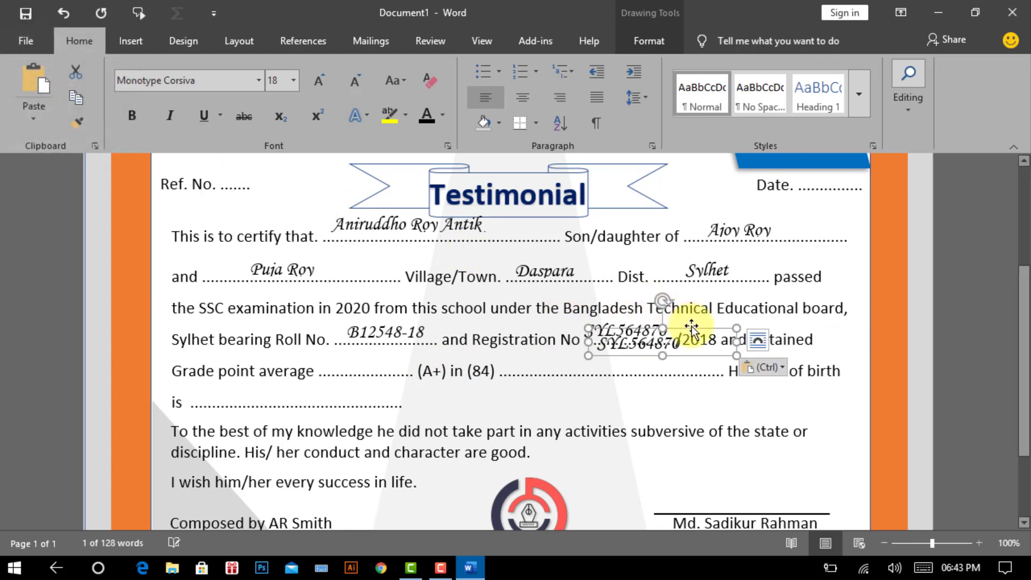
pyautogui.click(631, 333)
pyautogui.moveTo(631, 333); pyautogui.dragTo(414, 350)
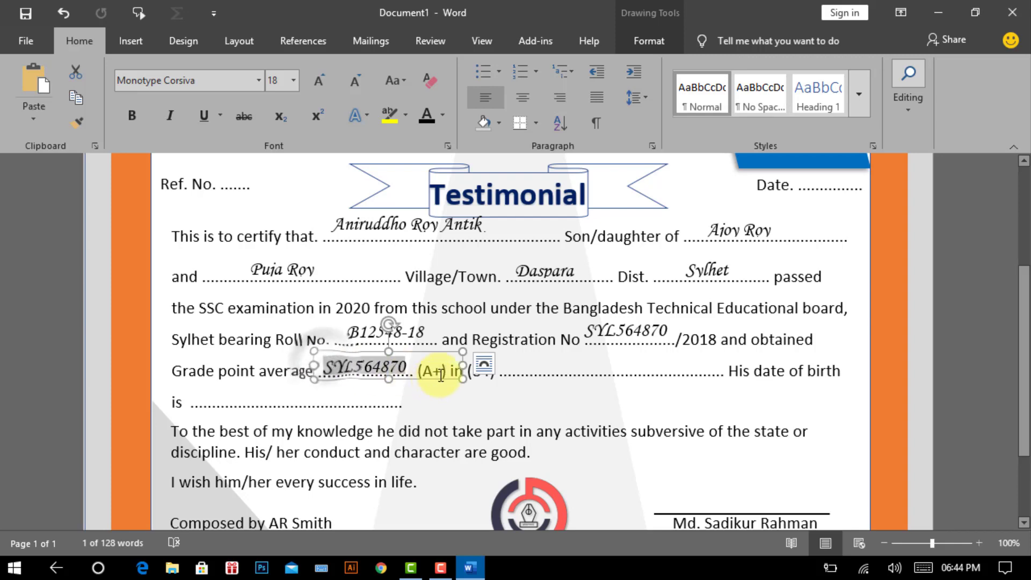
# Enter 4.48 in the Grade point average text box and align it on its blank.
pyautogui.write('4.48')
pyautogui.scroll(-1, 379, 323)
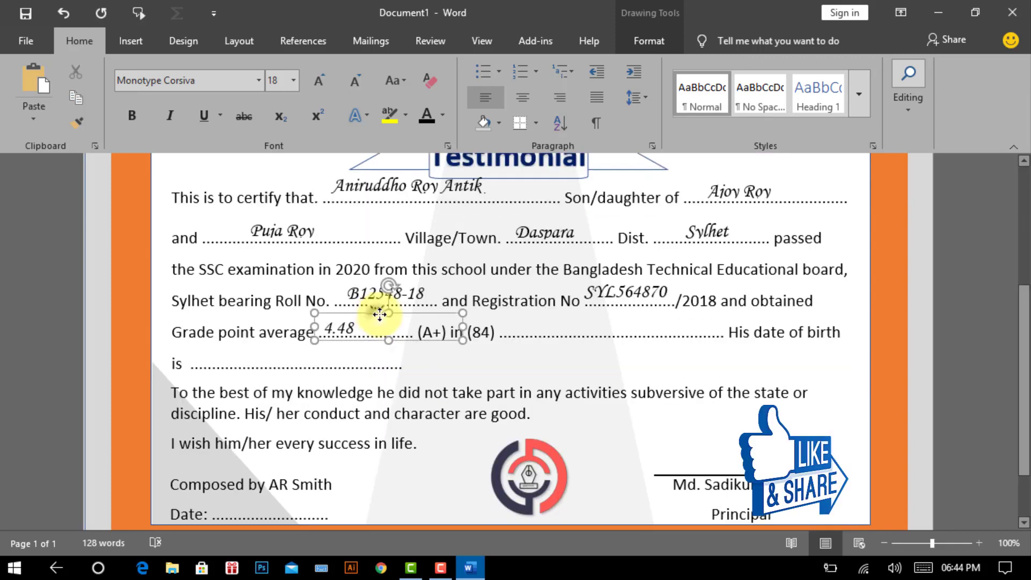
pyautogui.moveTo(379, 314); pyautogui.dragTo(386, 316)
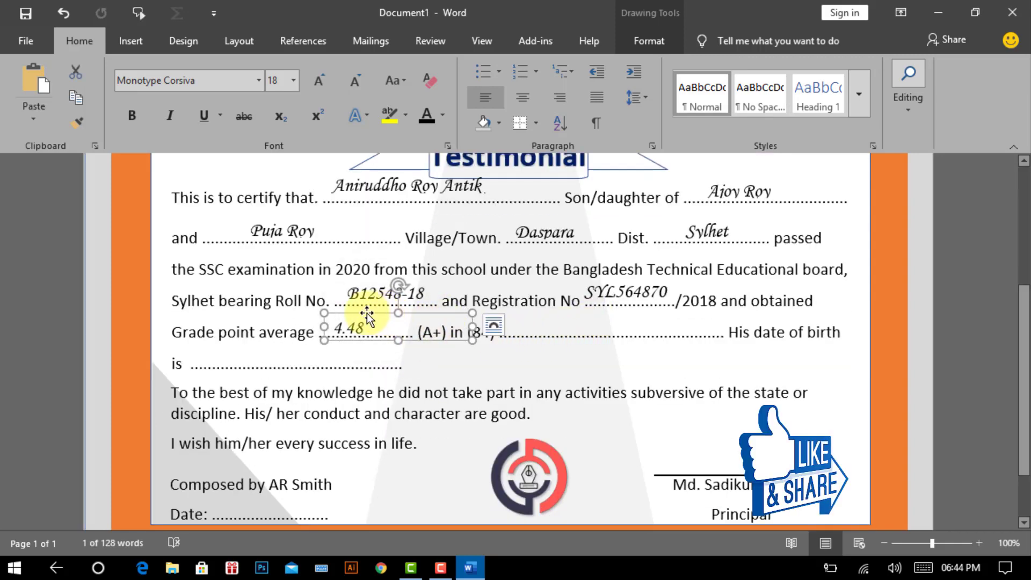
# Duplicate the 4.48 box after (84) and change its text to General Mechanic.
pyautogui.click(76, 99)
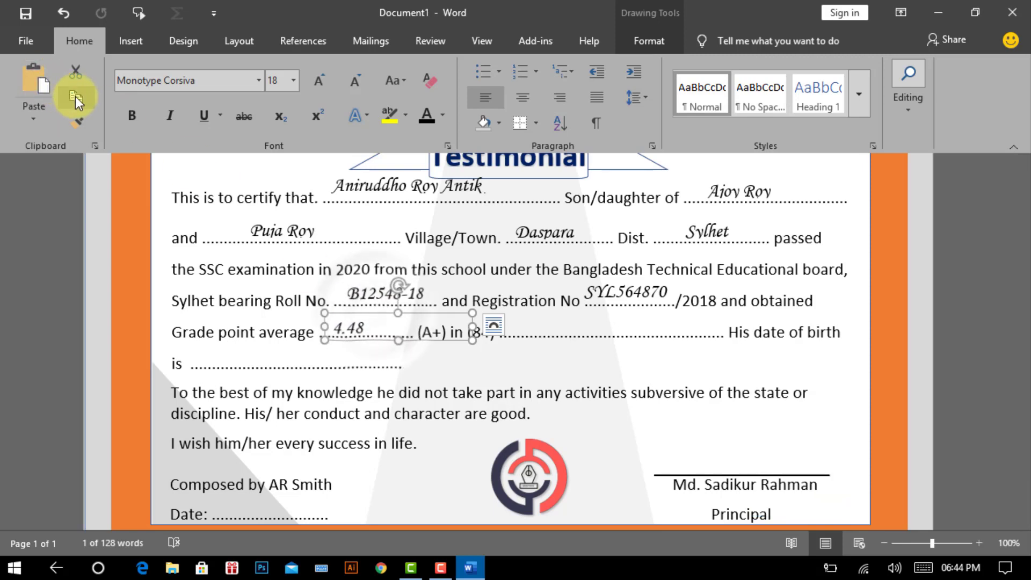
pyautogui.click(34, 86)
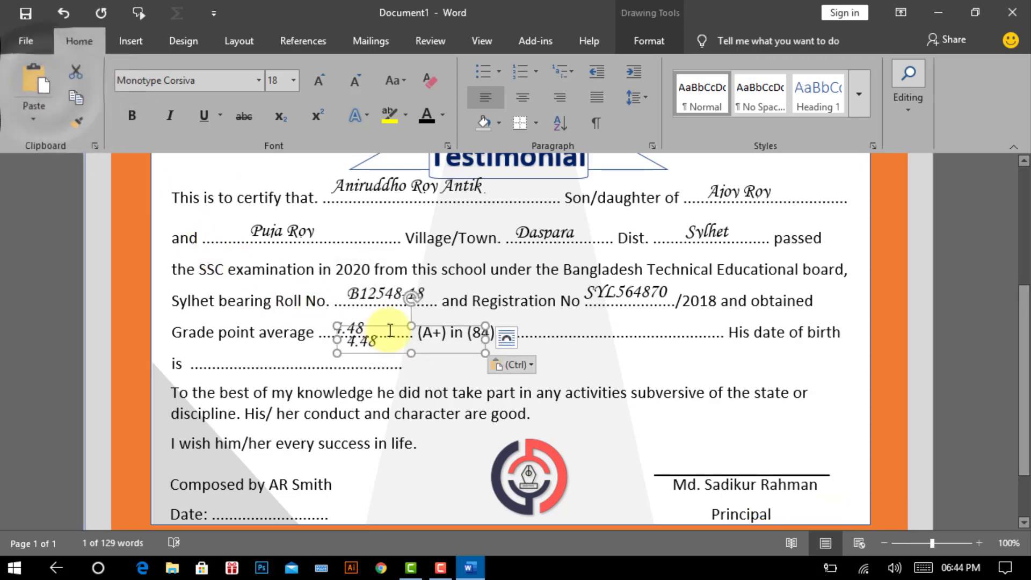
pyautogui.moveTo(408, 326); pyautogui.dragTo(565, 308)
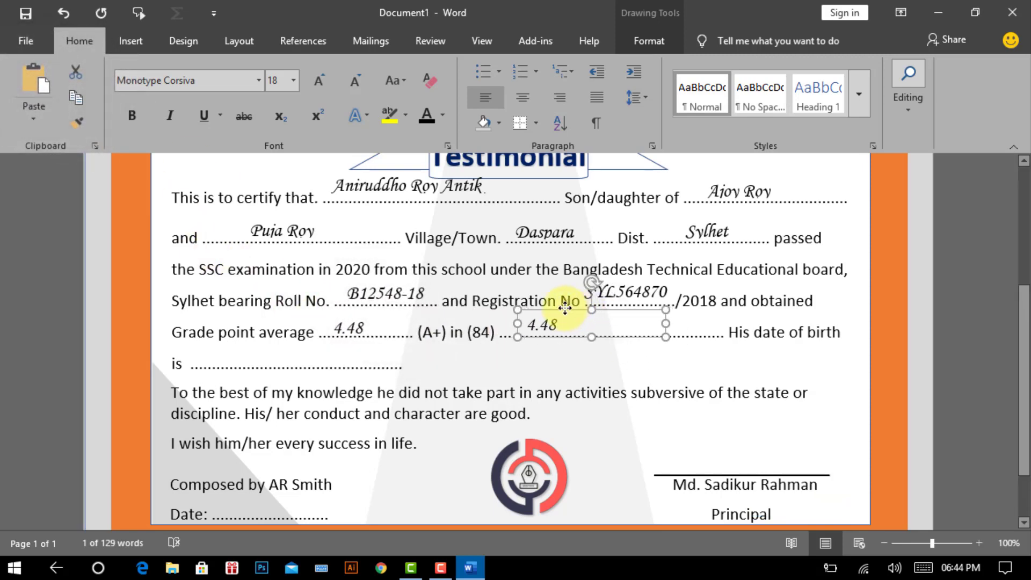
pyautogui.doubleClick(553, 324)
pyautogui.write('Gene')
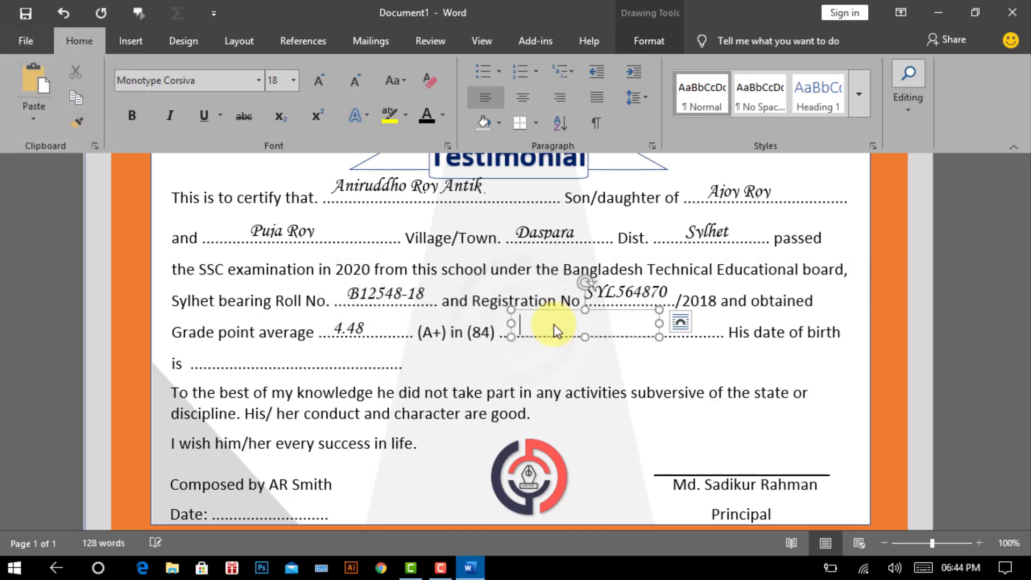
pyautogui.write('ral Mechani')
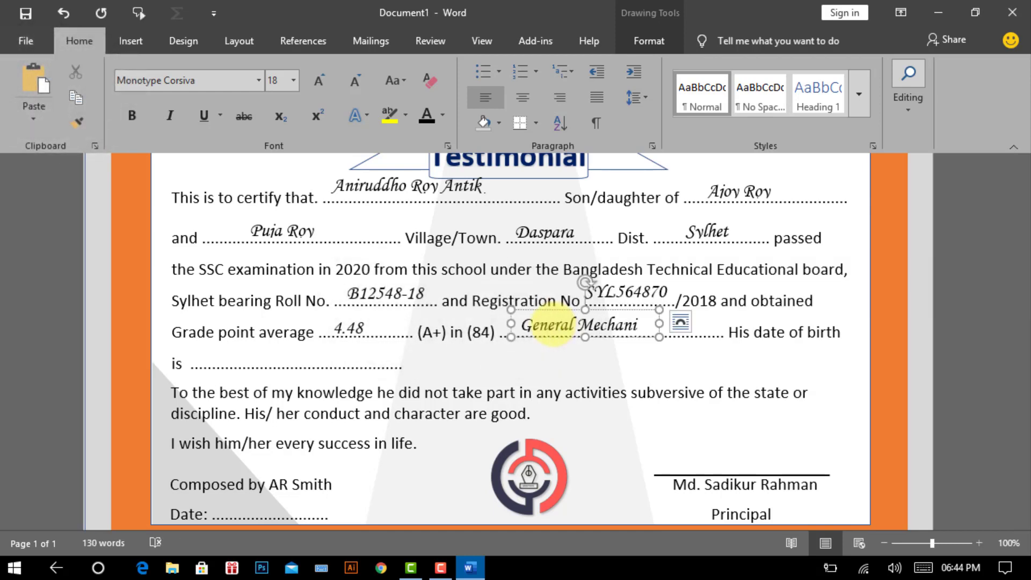
pyautogui.write('c')
pyautogui.moveTo(629, 309); pyautogui.dragTo(638, 306)
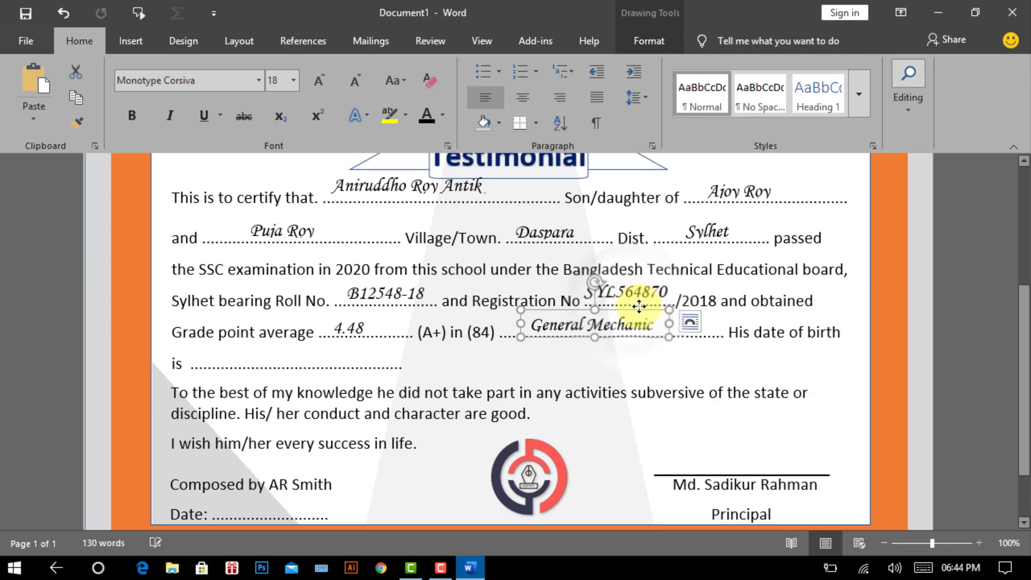
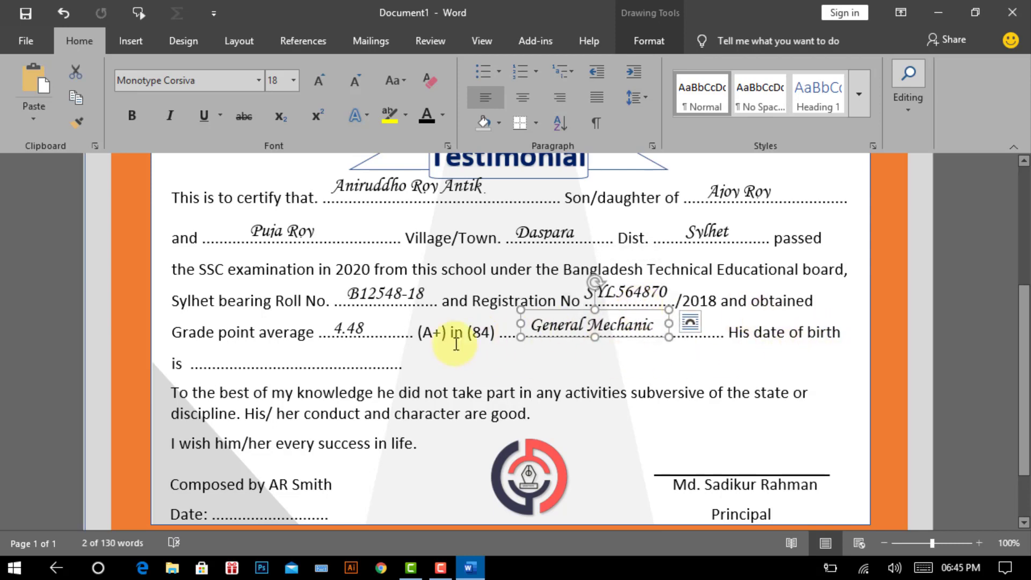
pyautogui.click(571, 309)
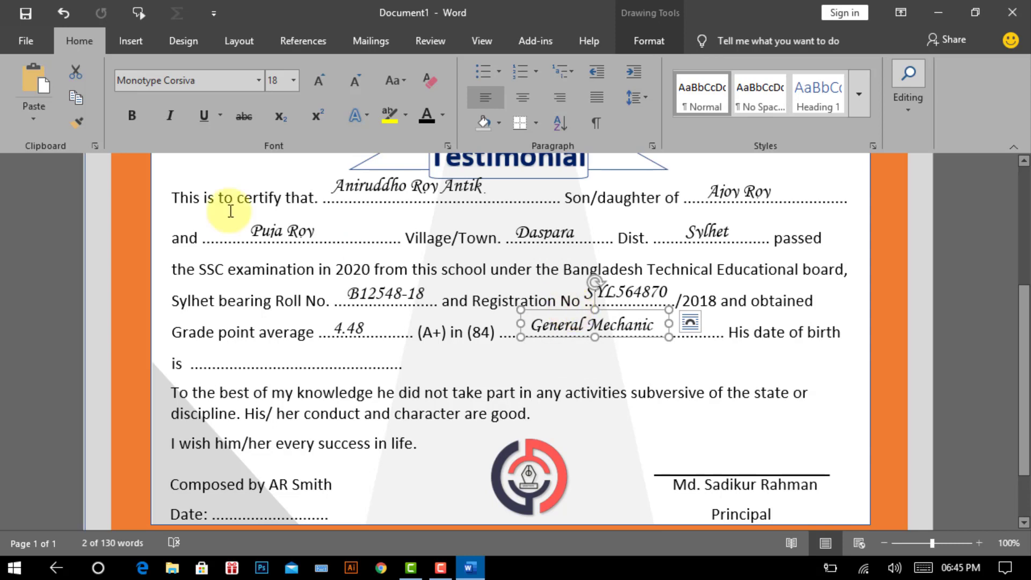
pyautogui.click(76, 97)
pyautogui.click(34, 80)
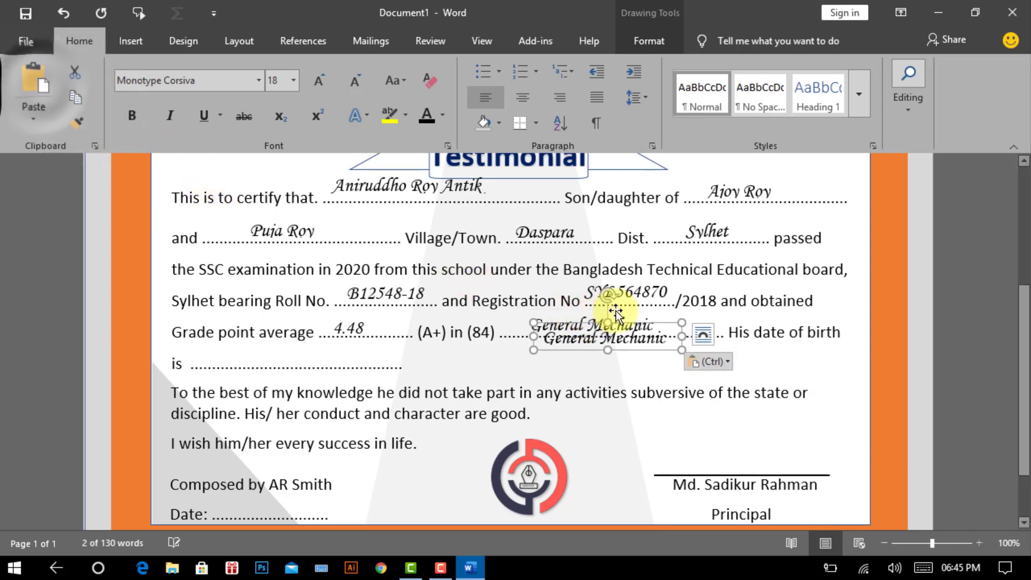
pyautogui.moveTo(615, 311); pyautogui.dragTo(343, 340)
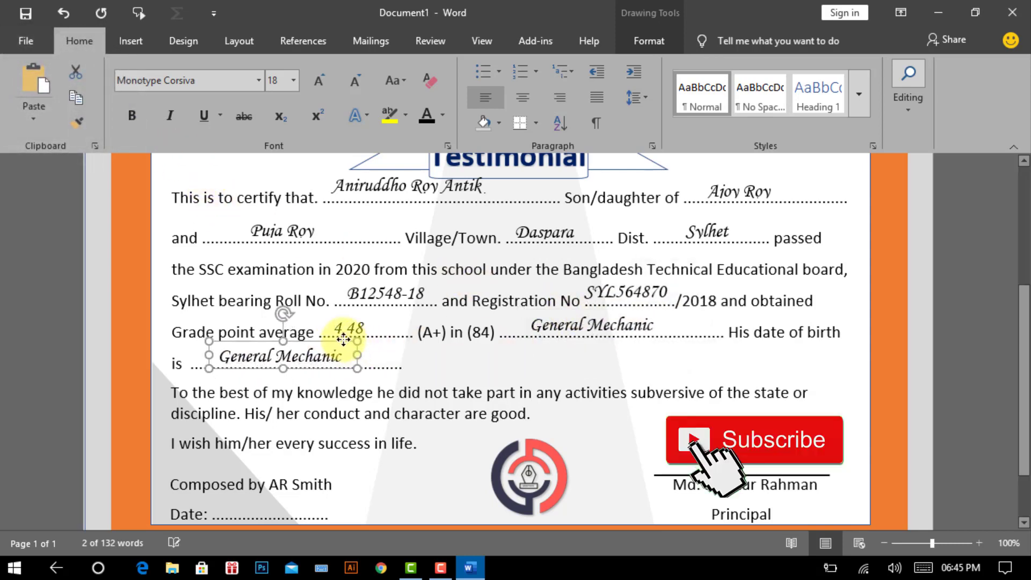
pyautogui.moveTo(220, 356); pyautogui.dragTo(344, 357)
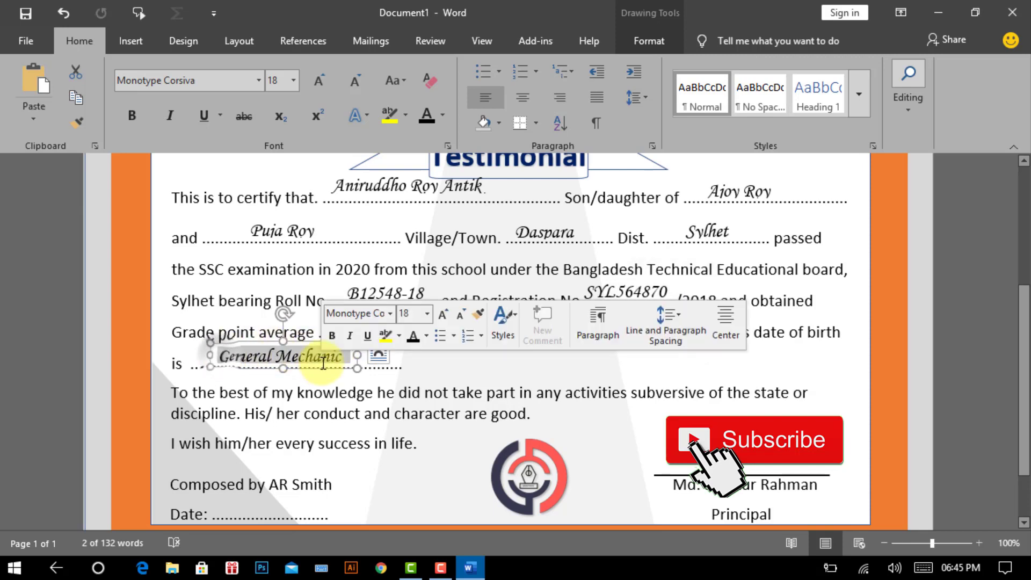
pyautogui.write('08 Oct')
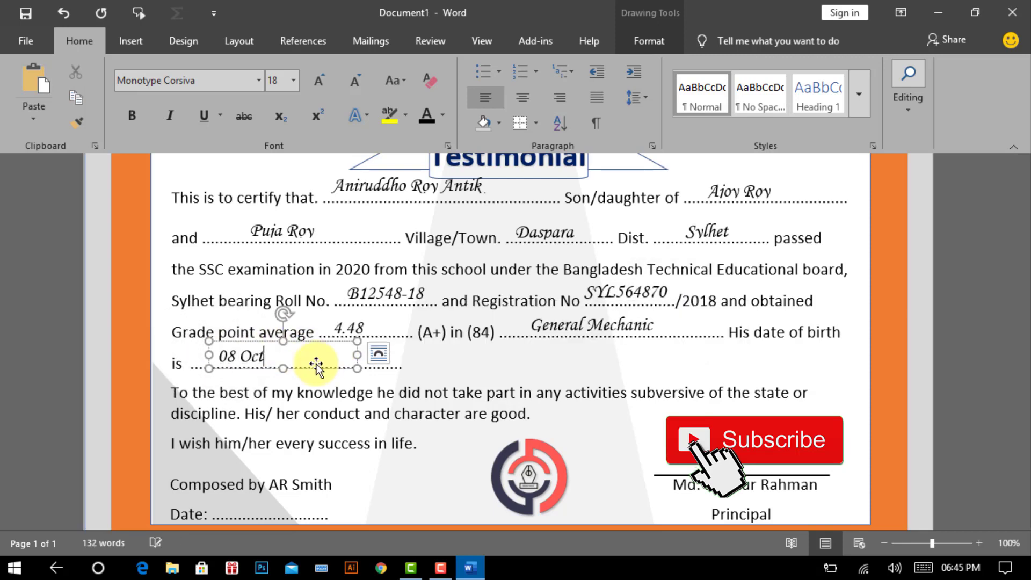
pyautogui.write(' 20')
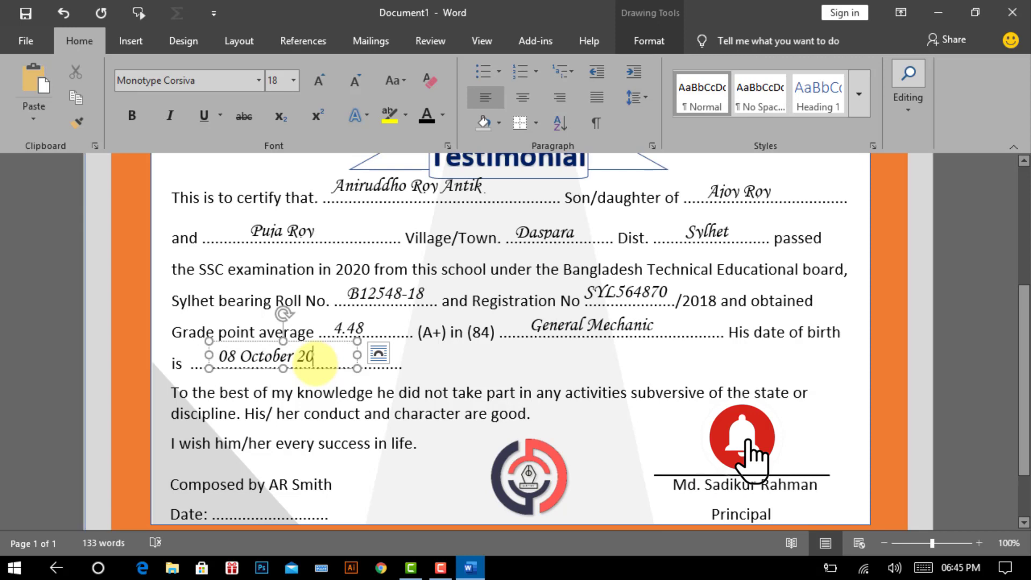
pyautogui.write('03')
pyautogui.scroll(-3, 763, 422)
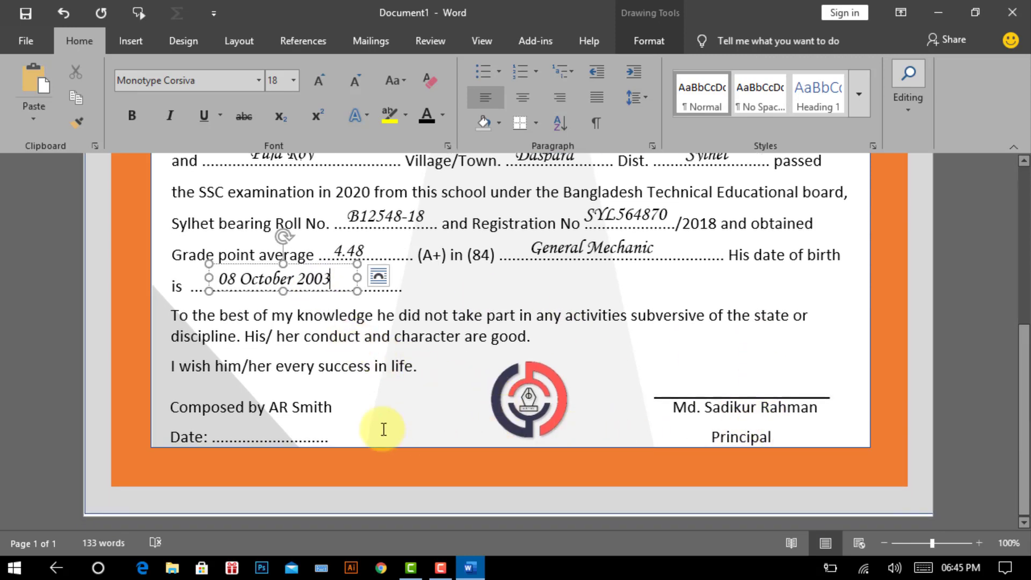
# Copy the birth-date box onto the bottom Date line and change it to 12 september 2020.
pyautogui.click(327, 263)
pyautogui.moveTo(326, 263)
pyautogui.mouseDown()
pyautogui.moveTo(340, 281)
pyautogui.moveTo(337, 415)
pyautogui.mouseUp()
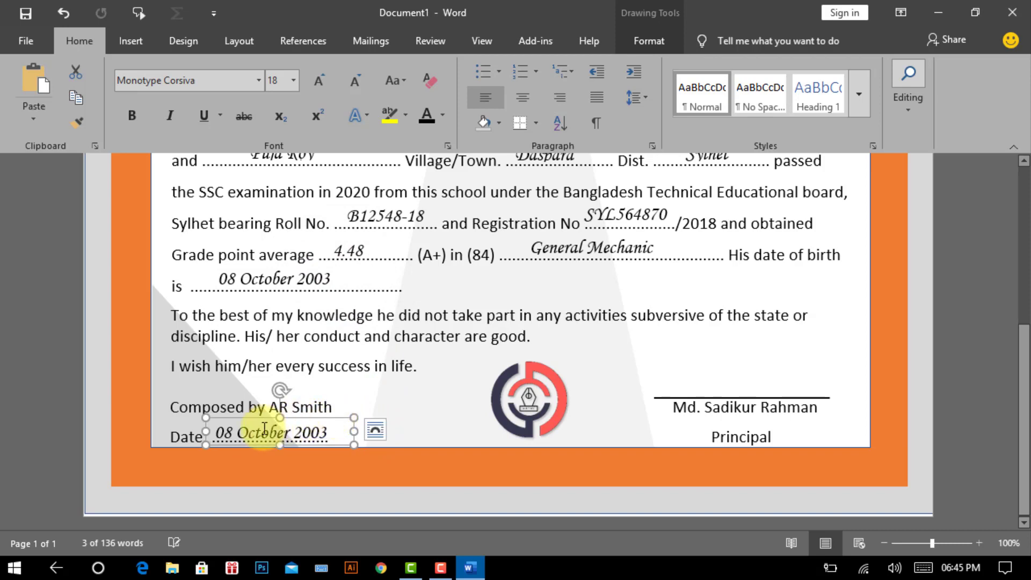
pyautogui.write('12 s')
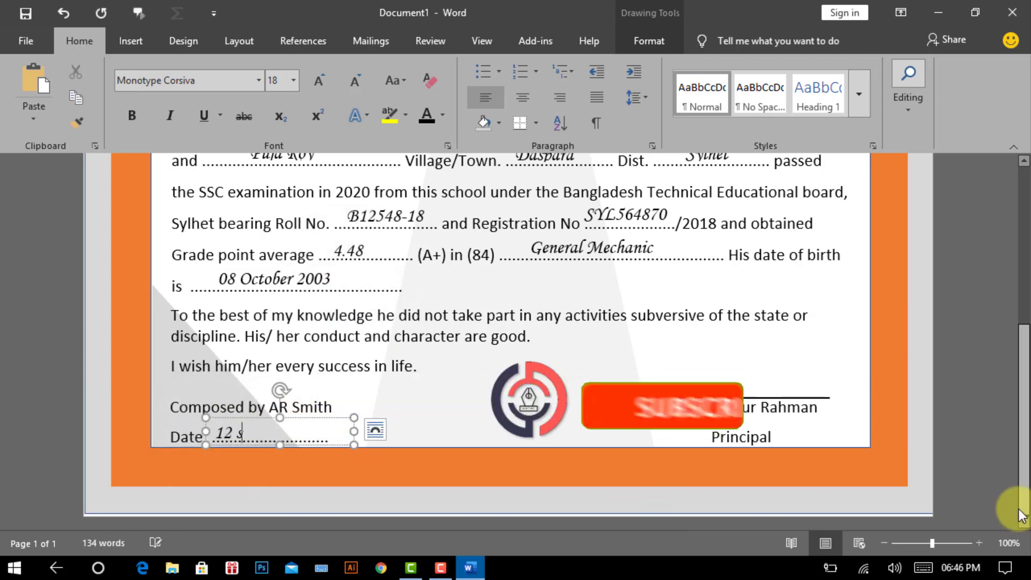
pyautogui.write('eptember 2020')
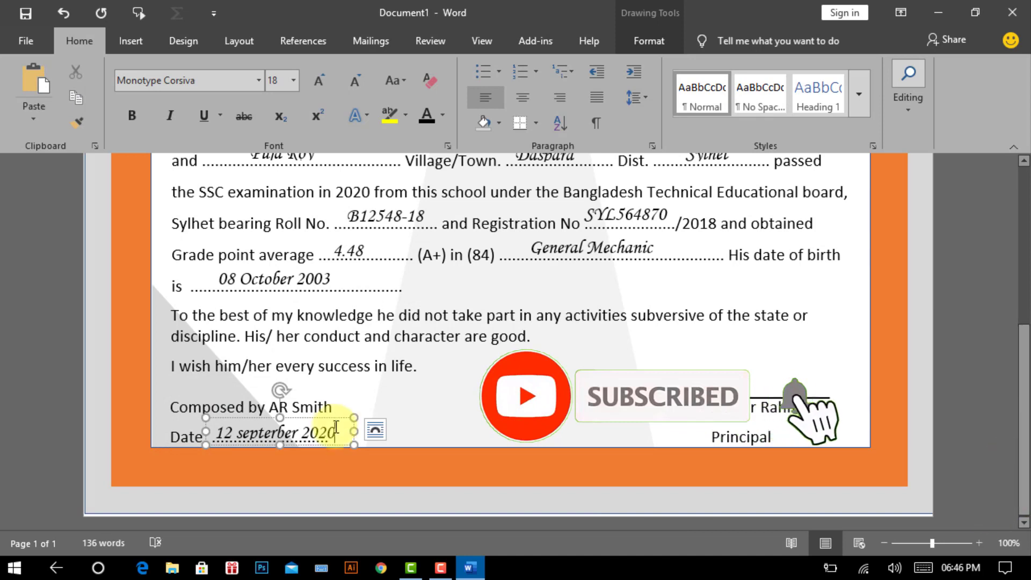
pyautogui.moveTo(340, 414)
pyautogui.mouseDown()
pyautogui.moveTo(799, 371)
pyautogui.moveTo(678, 383)
pyautogui.mouseUp()
# Paste a new text box above the Principal line and type a scribbled signature in it.
pyautogui.click(363, 426)
pyautogui.hotkey('ctrl', 'v')
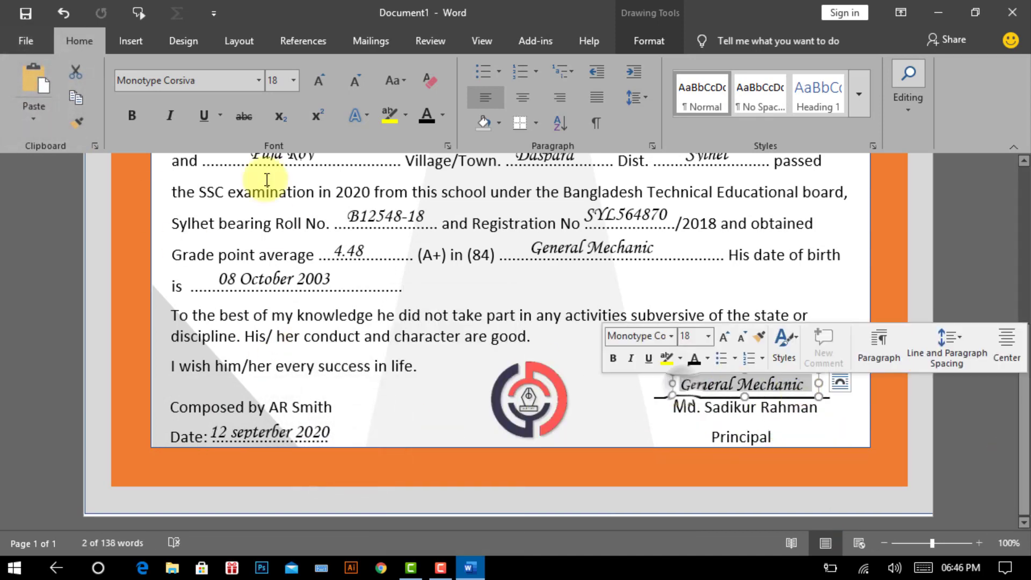
pyautogui.write('Haikhih')
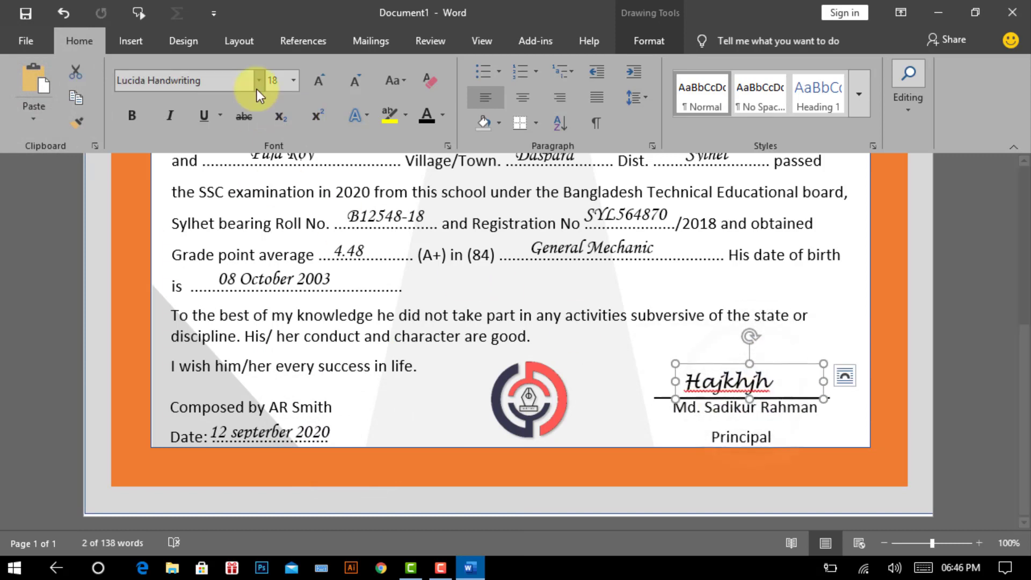
# Set the signature text to the Lucida Handwriting font.
pyautogui.click(259, 80)
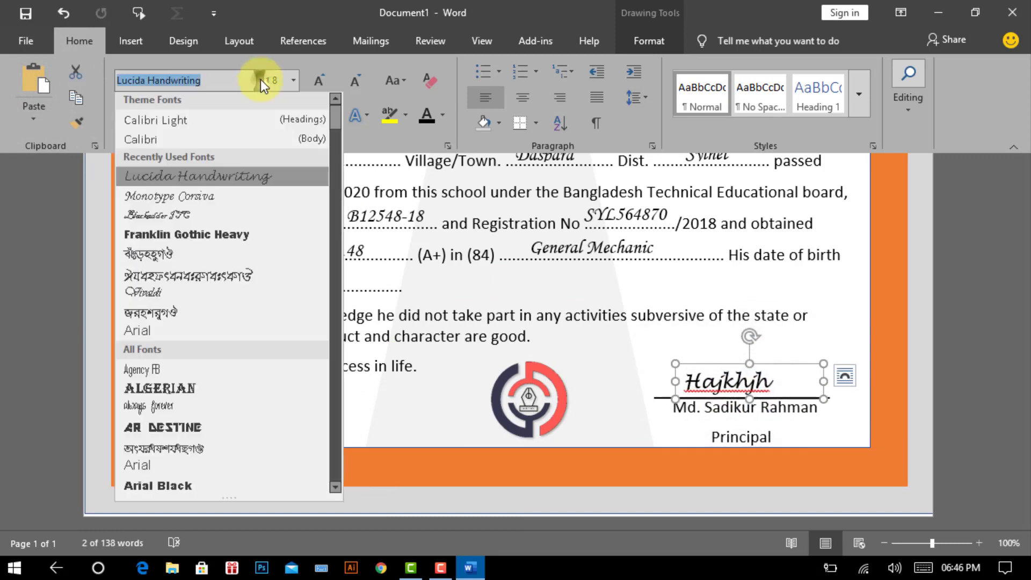
pyautogui.click(192, 185)
pyautogui.click(796, 365)
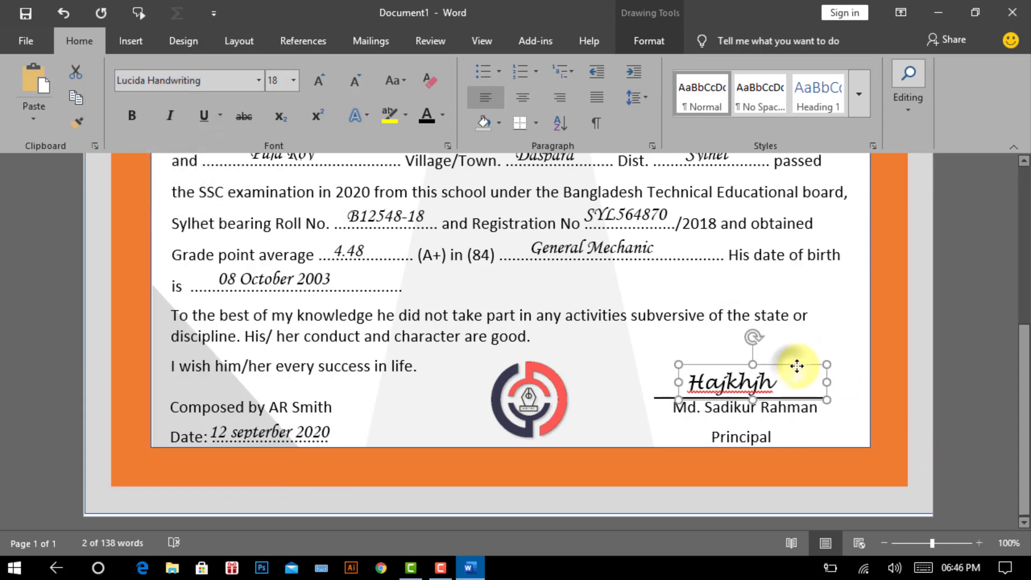
pyautogui.click(906, 410)
pyautogui.scroll(5, 939, 407)
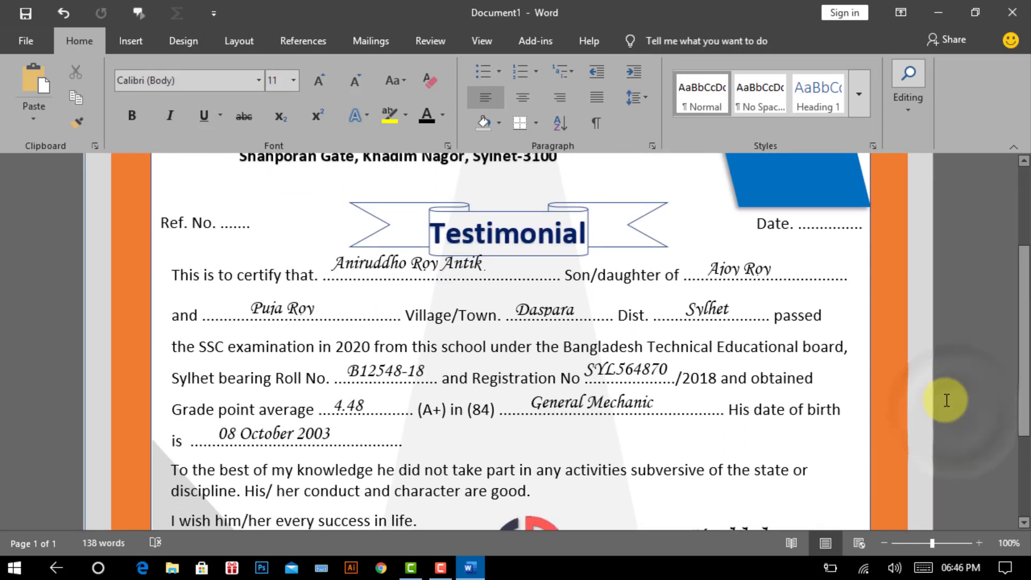
# Zoom out from 100% to 62% so the whole certificate page is visible.
pyautogui.scroll(-4, 945, 401)
pyautogui.scroll(2, 948, 381)
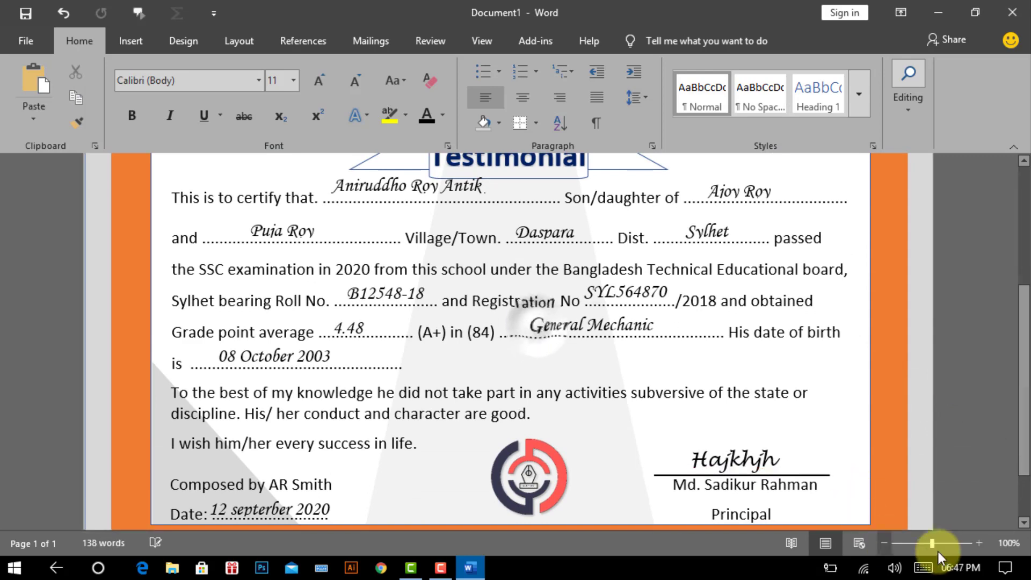
pyautogui.click(923, 542)
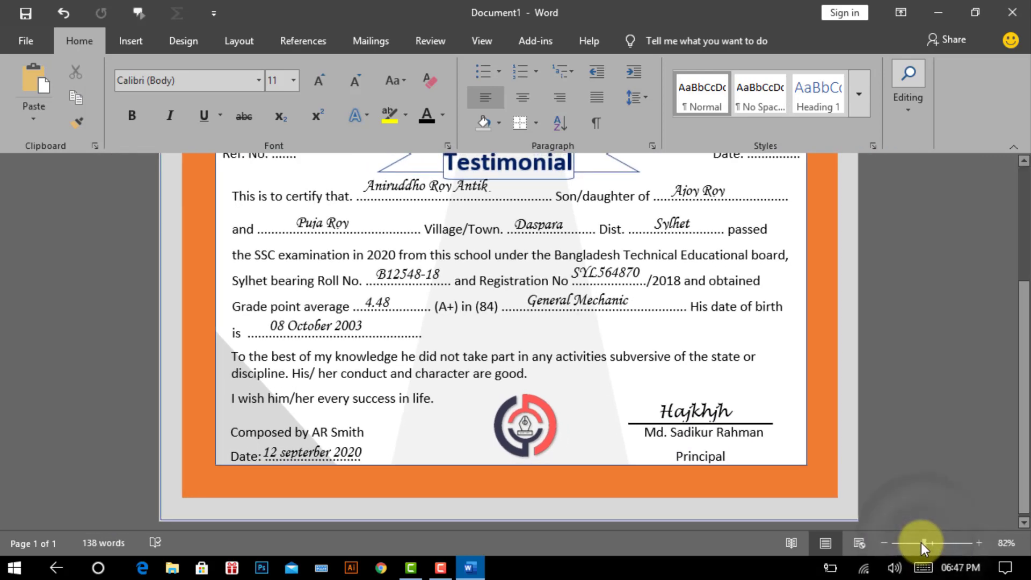
pyautogui.click(920, 542)
pyautogui.scroll(3, 943, 437)
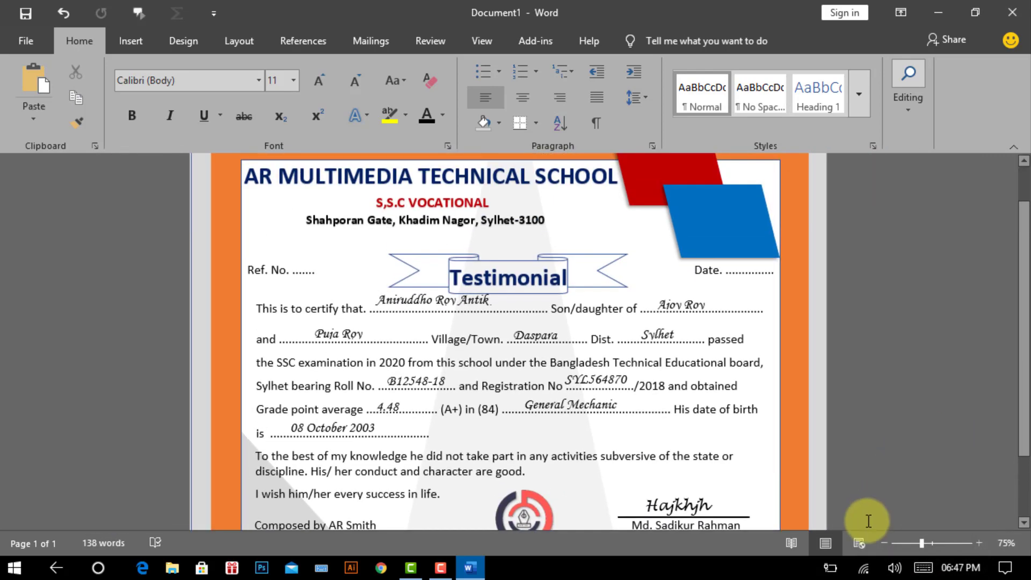
pyautogui.click(918, 543)
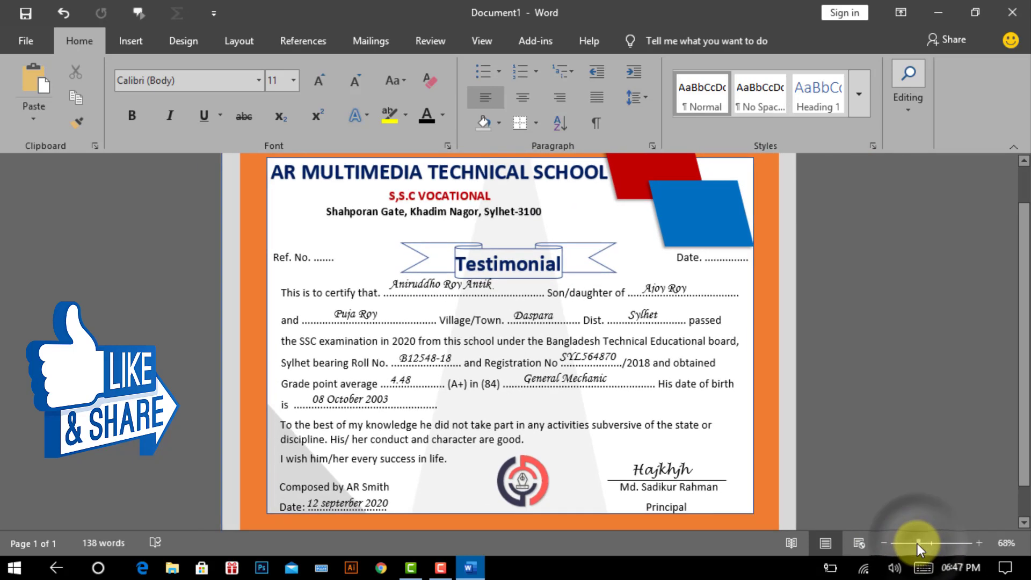
pyautogui.click(917, 543)
pyautogui.scroll(2, 933, 355)
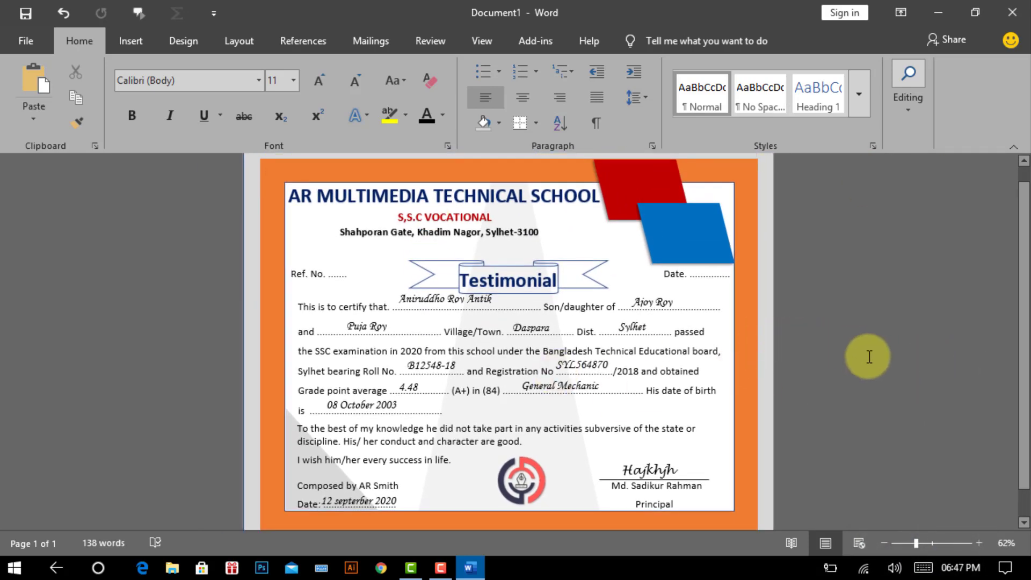
# Save the certificate to Documents as 'MS word Testmonial Certificate'.
pyautogui.click(25, 40)
pyautogui.click(49, 227)
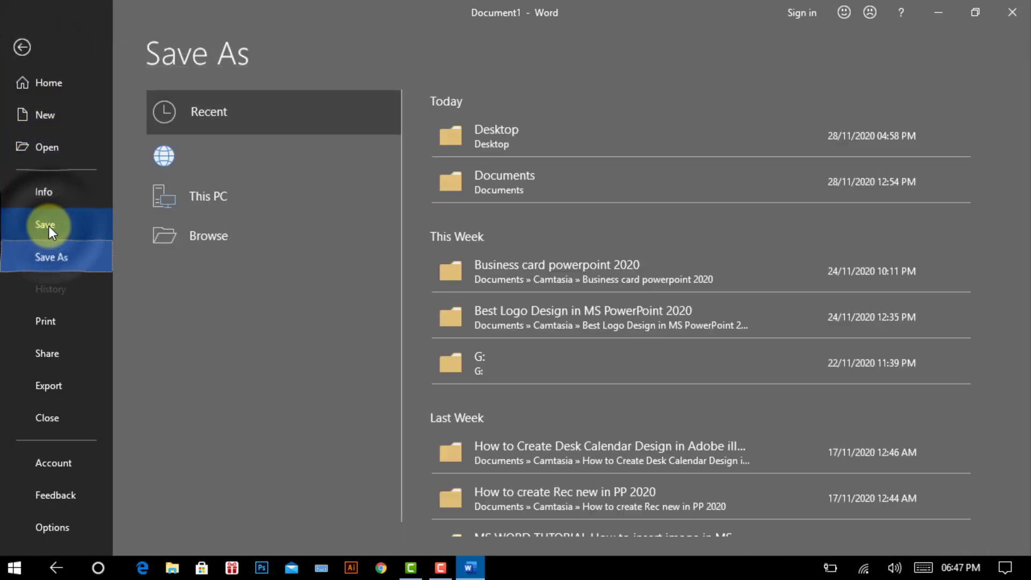
pyautogui.click(491, 225)
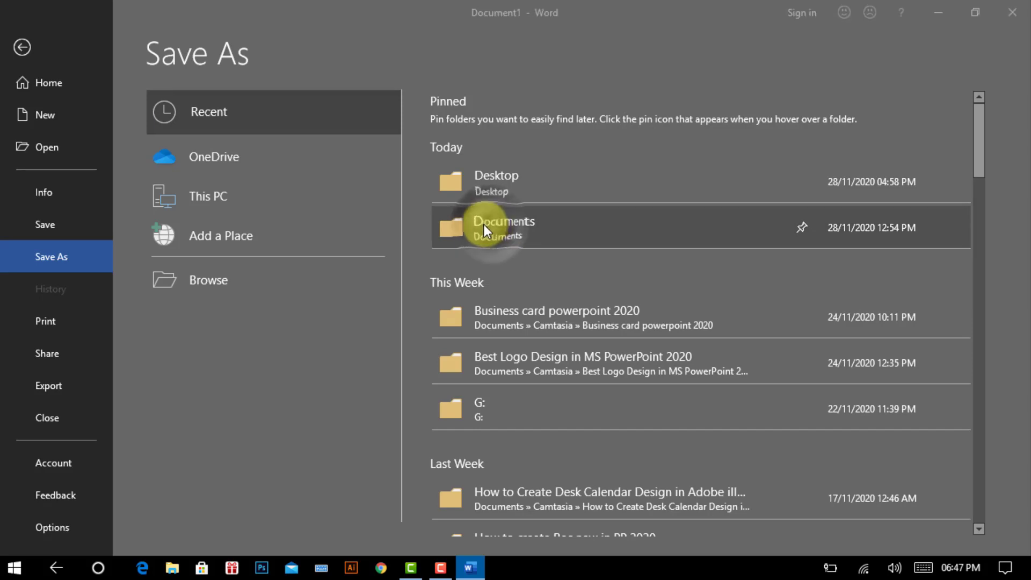
pyautogui.write('MS word Testmonial Ce')
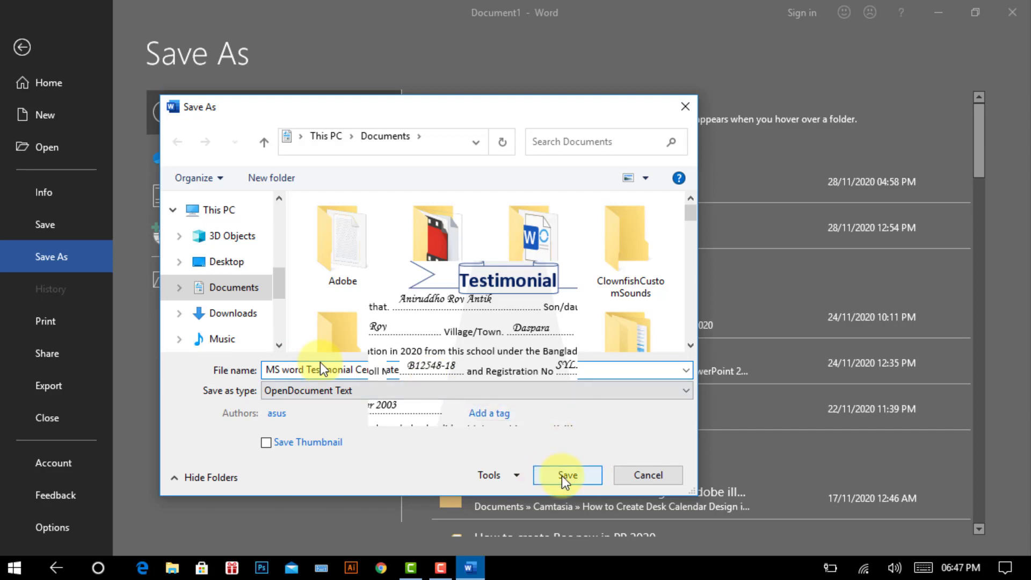
pyautogui.click(561, 475)
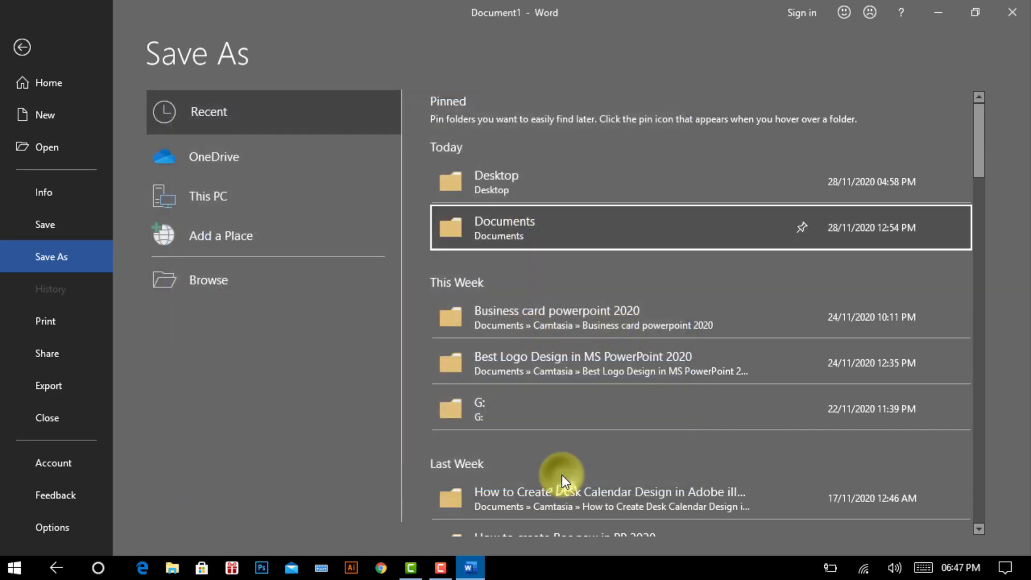